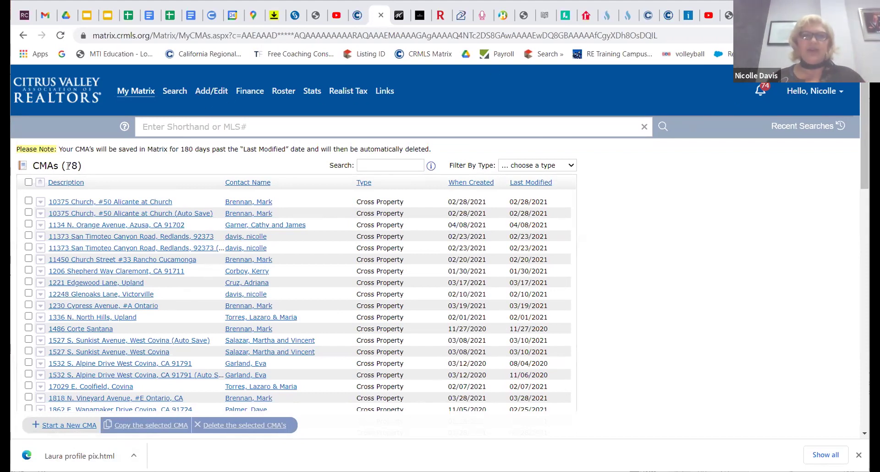
- Expand the first saved CMA in the list and open it for editing
{"action": "left_click_drag", "start_coordinate": [33, 167], "coordinate": [89, 167]}
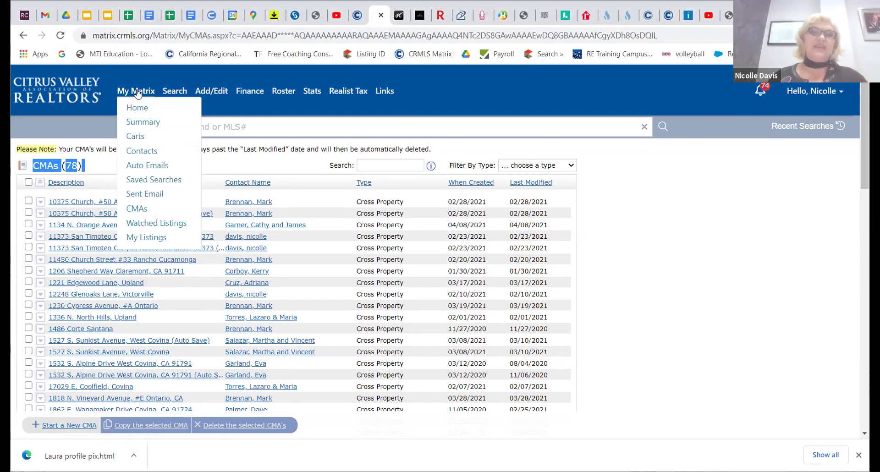
{"action": "mouse_move", "coordinate": [138, 91]}
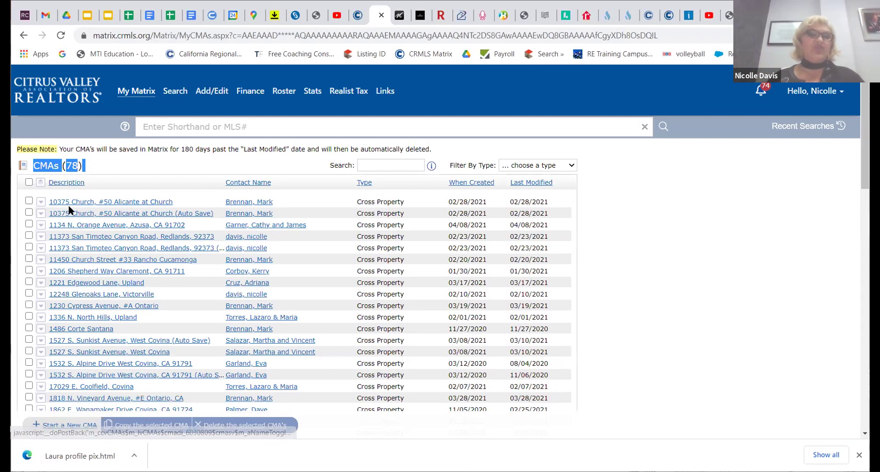
{"action": "left_click", "coordinate": [41, 202]}
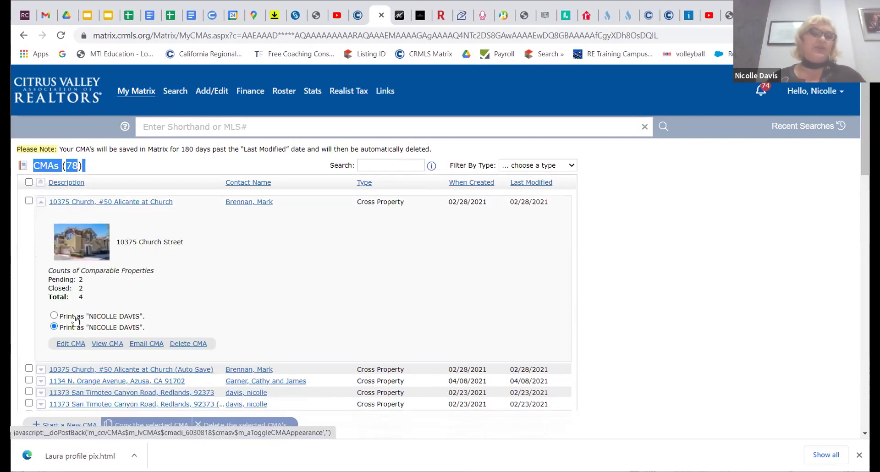
{"action": "left_click", "coordinate": [68, 345]}
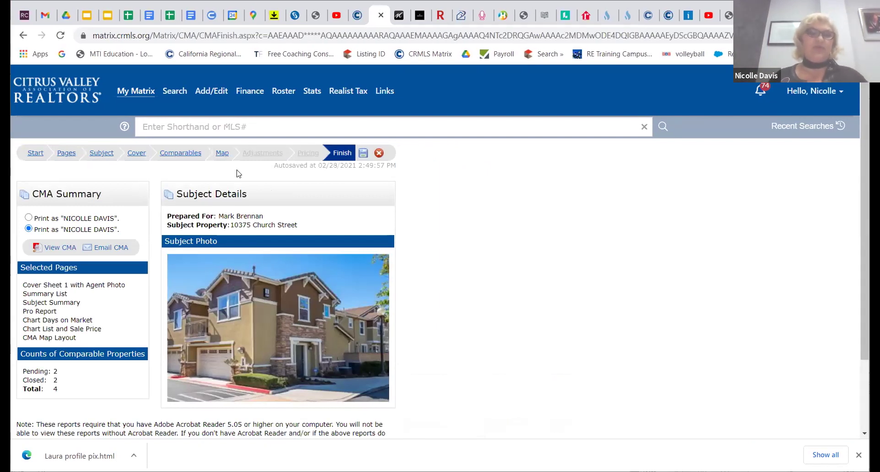
- Review the CMA's available report pages in the Comparables and Static groups
{"action": "left_click", "coordinate": [67, 156]}
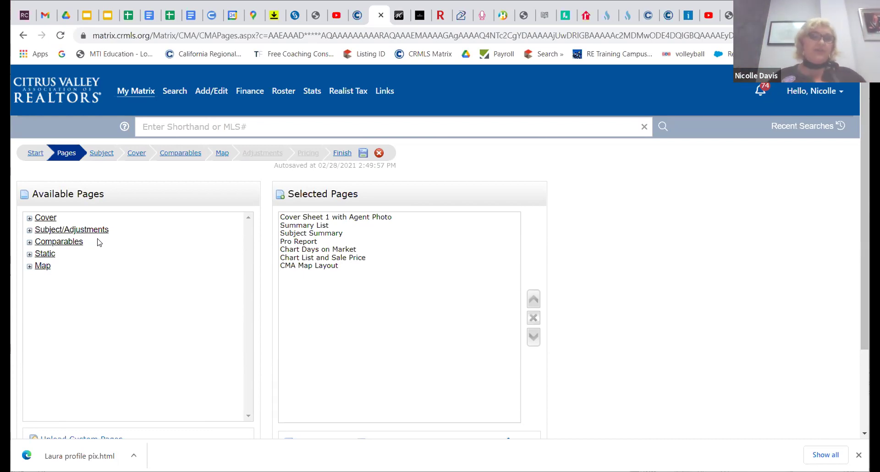
{"action": "left_click", "coordinate": [29, 243]}
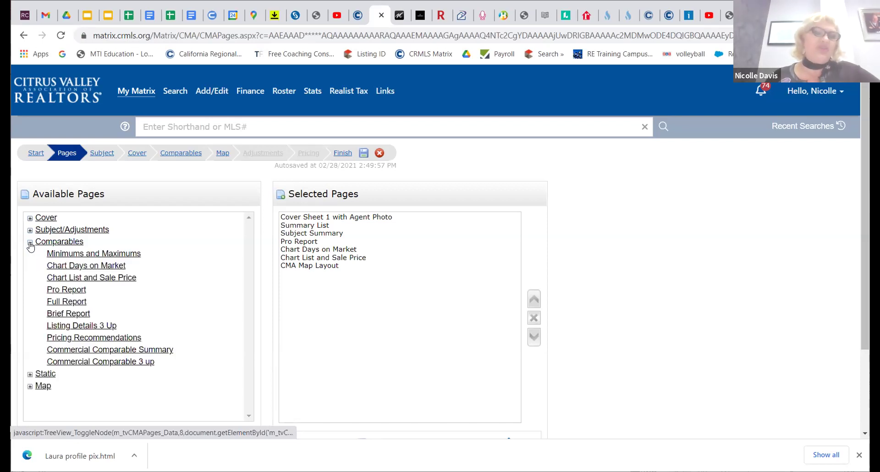
{"action": "left_click", "coordinate": [30, 375]}
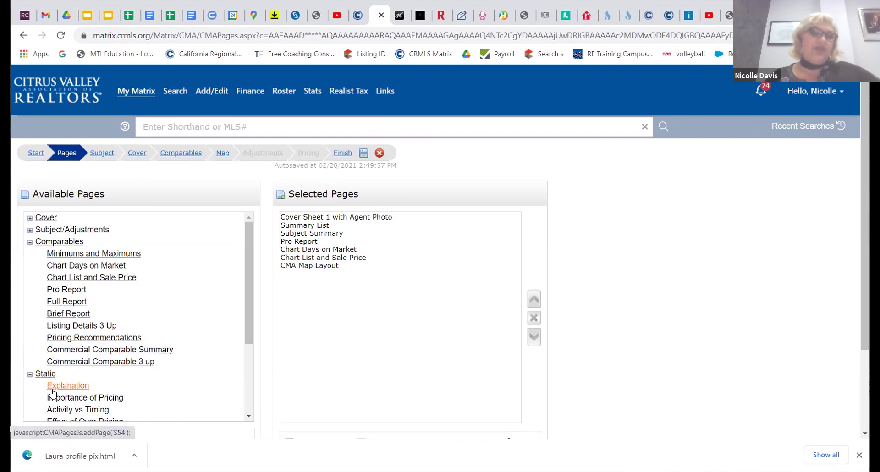
{"action": "scroll", "coordinate": [52, 393], "scroll_direction": "down", "scroll_amount": 3}
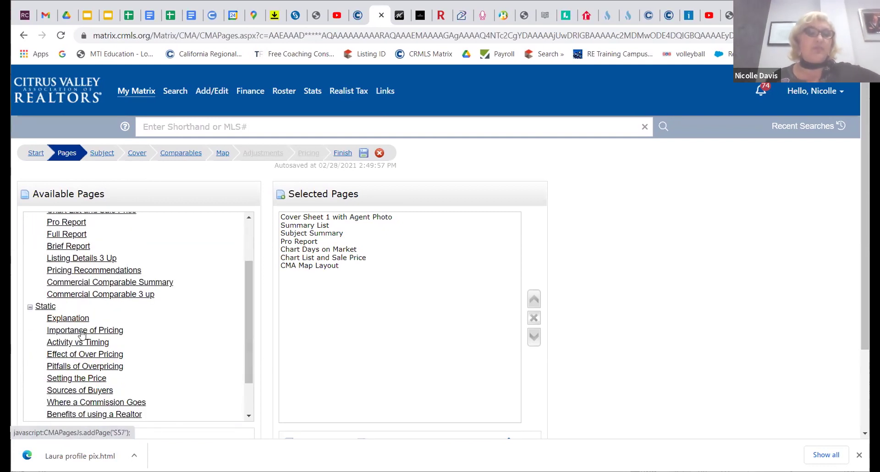
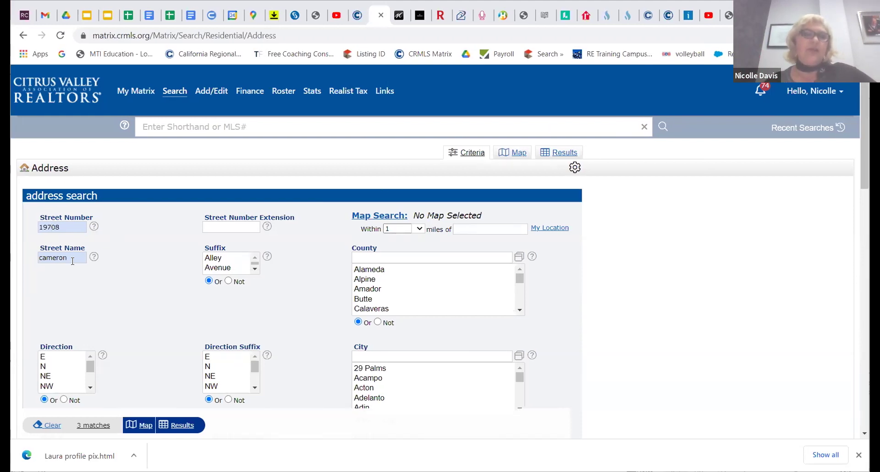
- Show the listings matching the residential address search and open the second one, listing CV17056783
{"action": "left_click", "coordinate": [181, 428]}
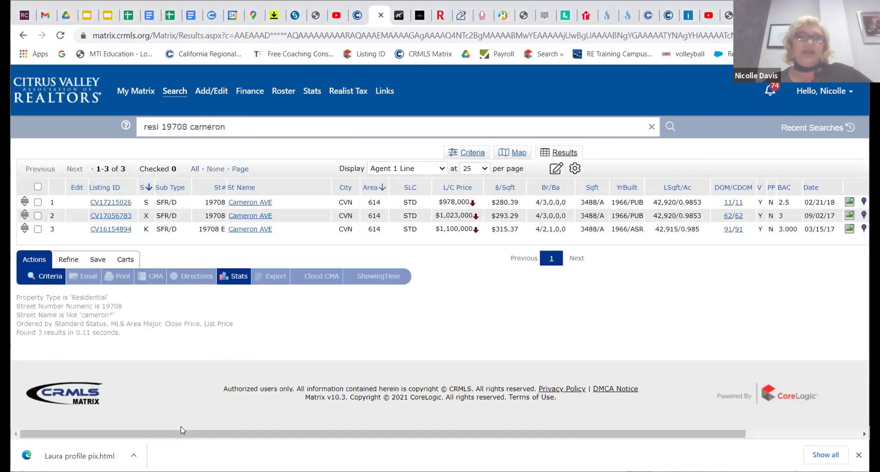
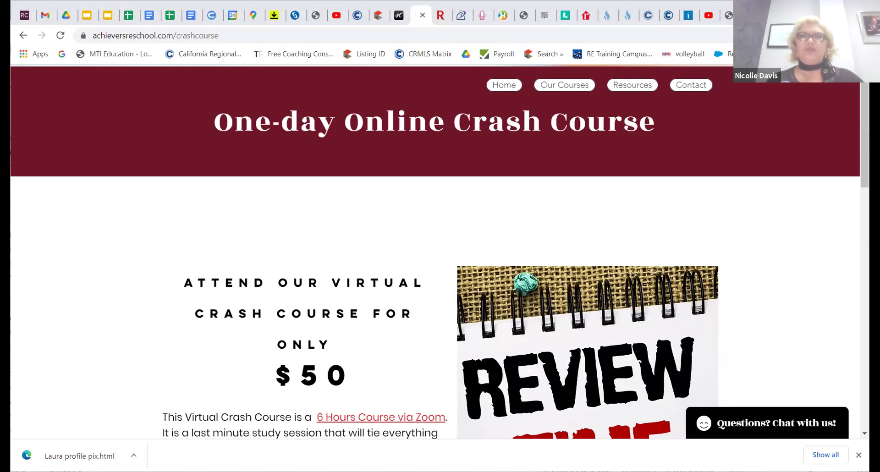
{"action": "left_click", "coordinate": [398, 14]}
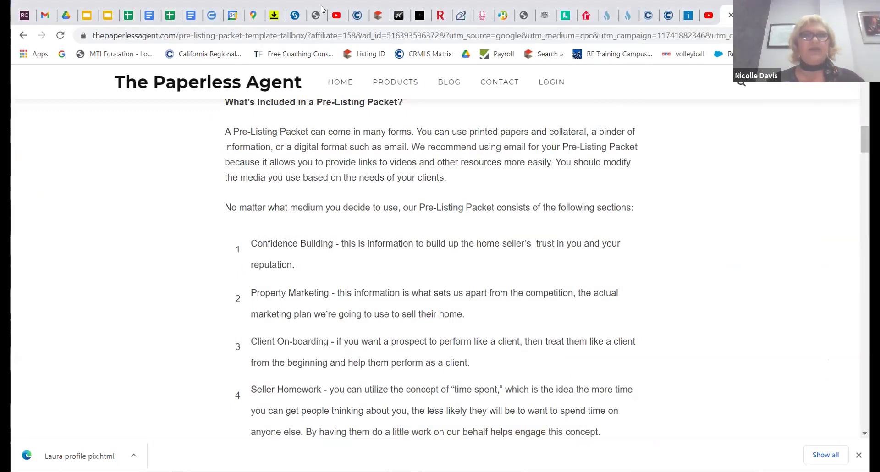
{"action": "left_click", "coordinate": [378, 15]}
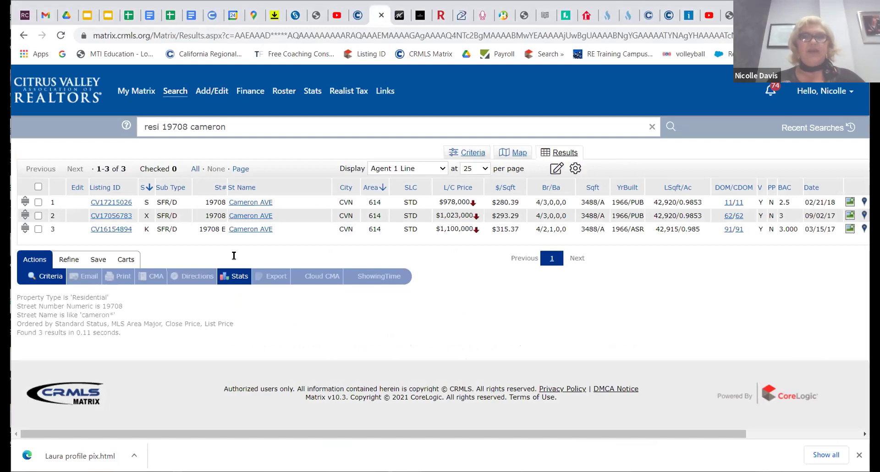
{"action": "left_click", "coordinate": [111, 216]}
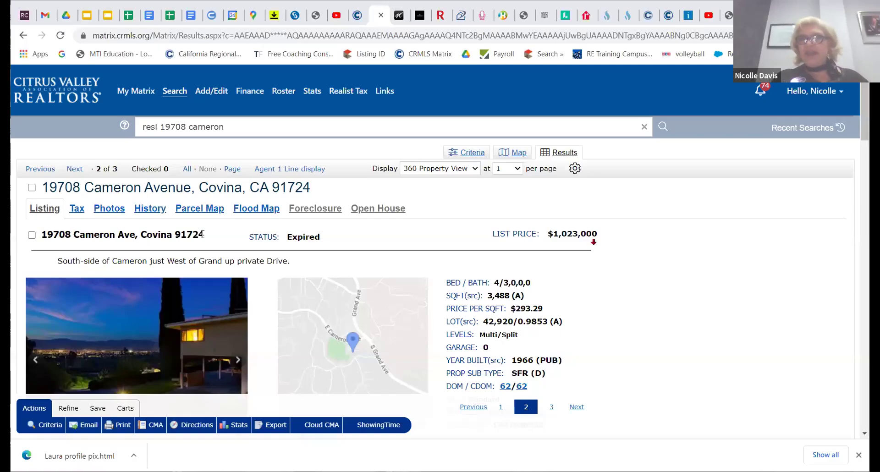
- Examine the listing's photos, status, showing information and comparable information
{"action": "key", "text": "ctrl+plus"}
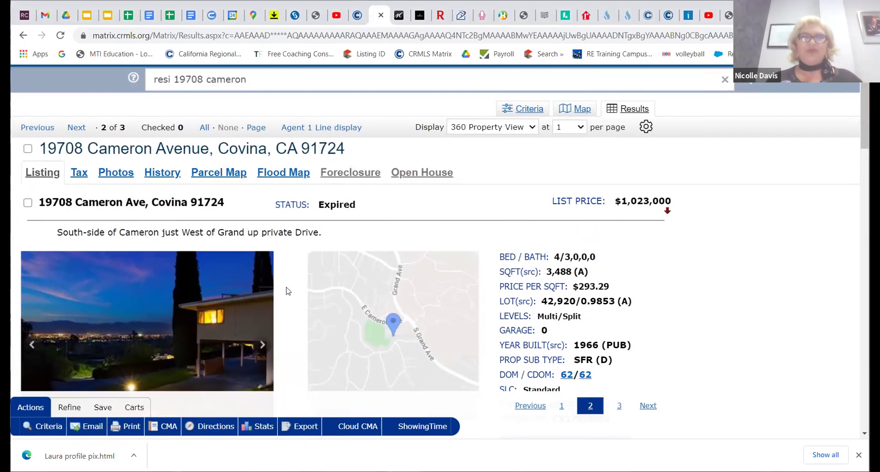
{"action": "left_click", "coordinate": [262, 345]}
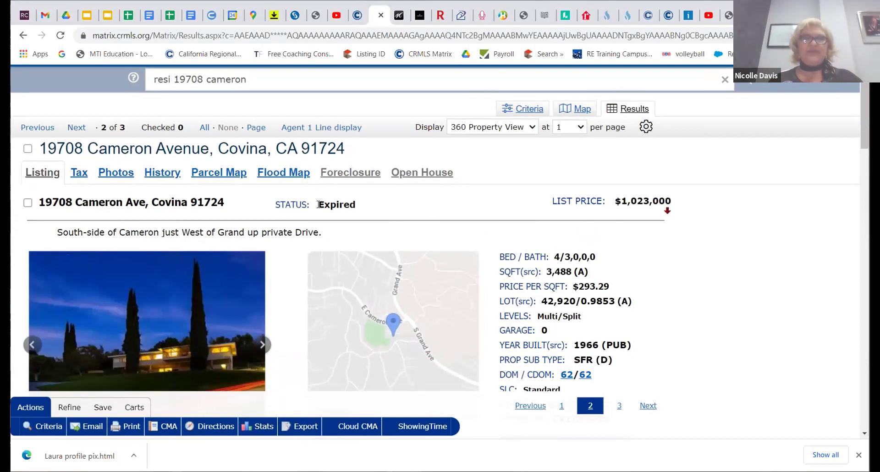
{"action": "double_click", "coordinate": [357, 206]}
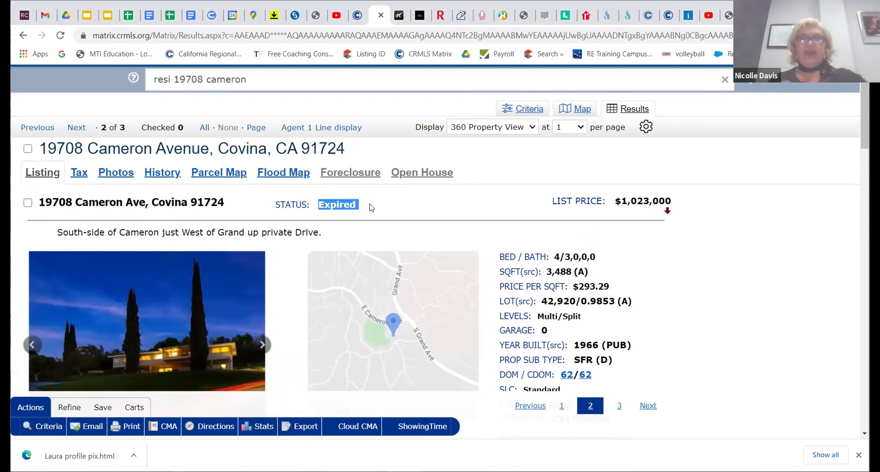
{"action": "scroll", "coordinate": [372, 207], "scroll_direction": "down", "scroll_amount": 15}
{"action": "scroll", "coordinate": [370, 207], "scroll_direction": "down", "scroll_amount": 15}
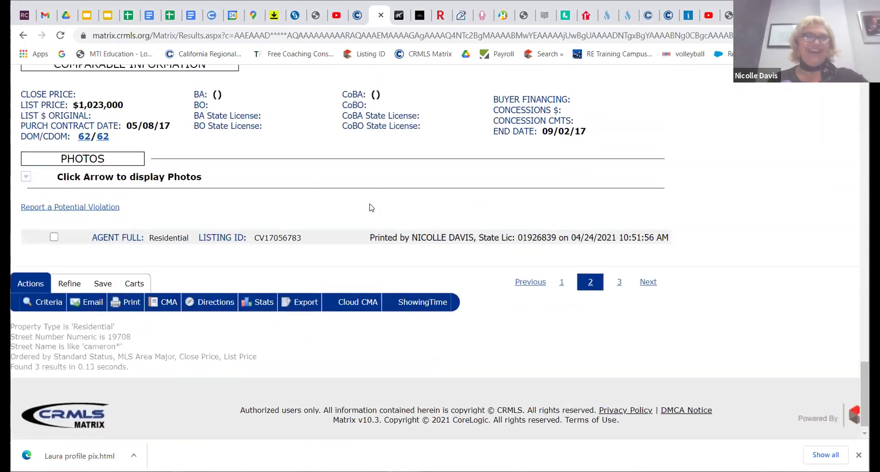
{"action": "scroll", "coordinate": [371, 207], "scroll_direction": "up", "scroll_amount": 4}
{"action": "scroll", "coordinate": [371, 207], "scroll_direction": "up", "scroll_amount": 20}
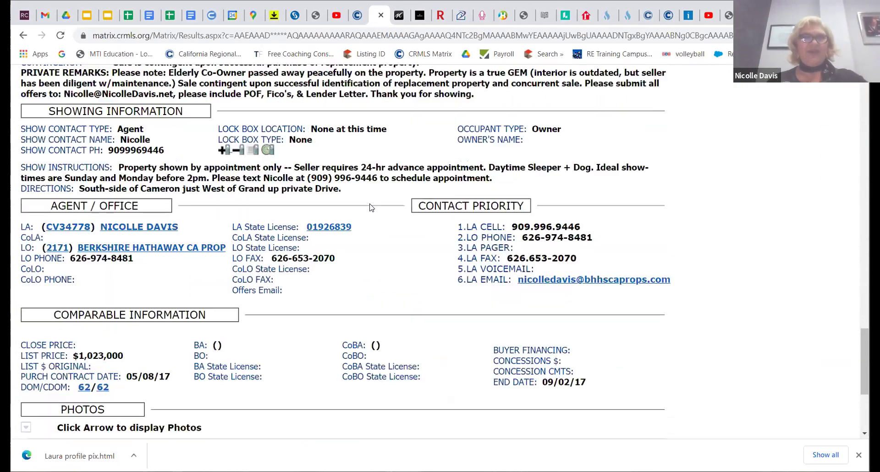
- Go to the third listing for the property and check its status and days on market
{"action": "key", "text": "Right"}
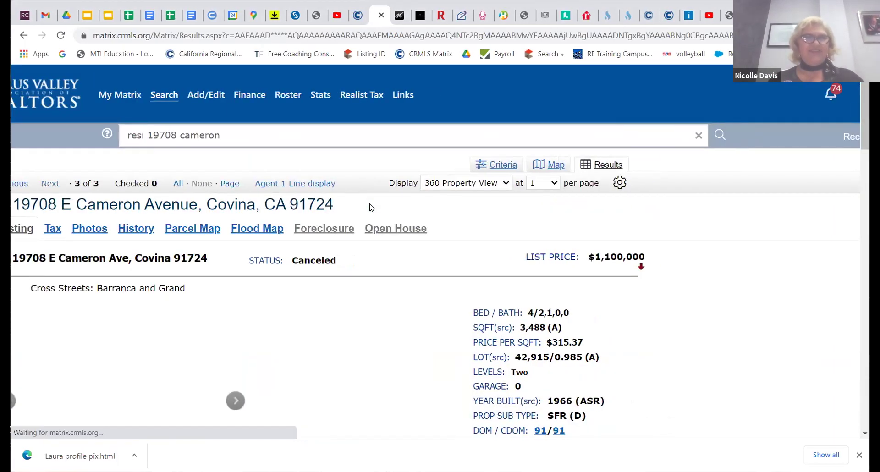
{"action": "scroll", "coordinate": [371, 207], "scroll_direction": "down", "scroll_amount": 1}
{"action": "scroll", "coordinate": [371, 208], "scroll_direction": "down", "scroll_amount": 3}
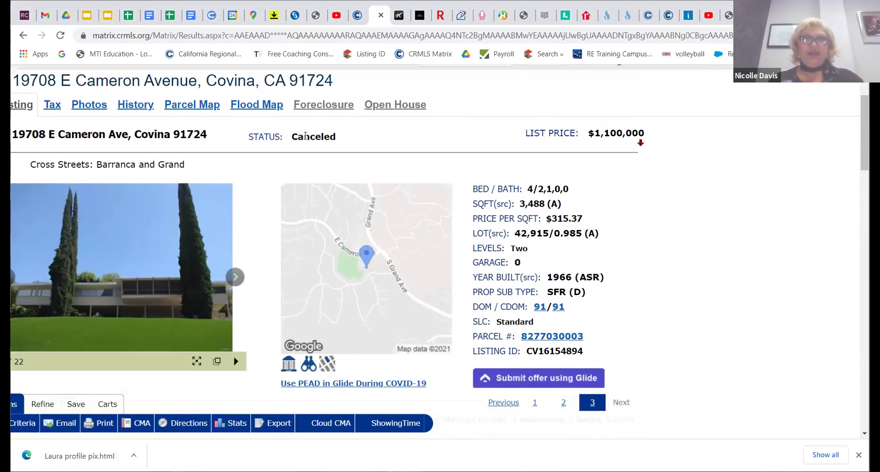
{"action": "left_click_drag", "start_coordinate": [292, 136], "coordinate": [309, 136]}
{"action": "left_click_drag", "start_coordinate": [532, 307], "coordinate": [567, 311]}
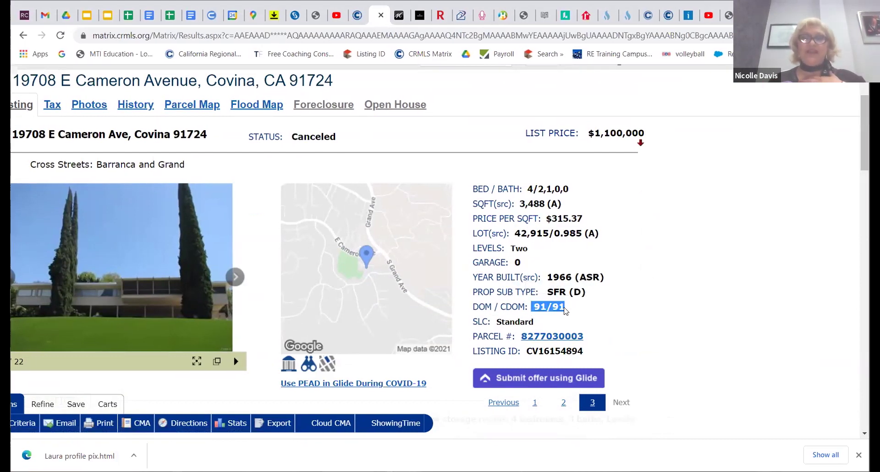
- Look up who represented the canceled listing in its agent and office details, and return to the property summary
{"action": "scroll", "coordinate": [565, 311], "scroll_direction": "down", "scroll_amount": 15}
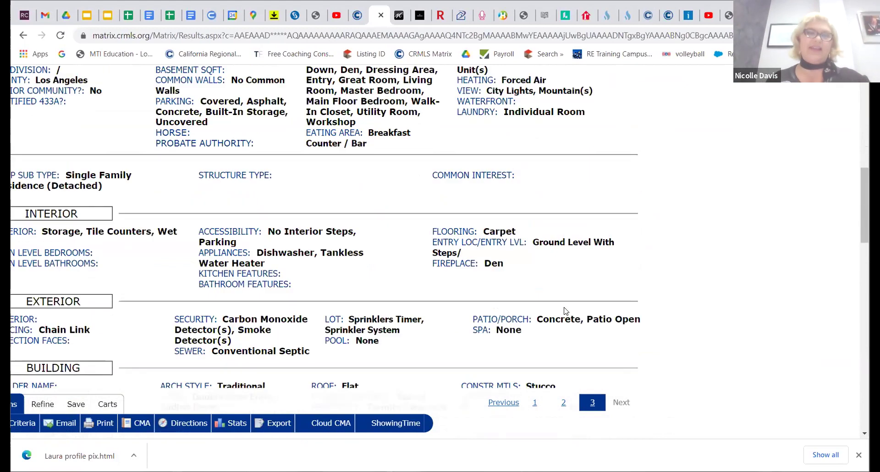
{"action": "scroll", "coordinate": [566, 311], "scroll_direction": "down", "scroll_amount": 9}
{"action": "scroll", "coordinate": [564, 308], "scroll_direction": "up", "scroll_amount": 5}
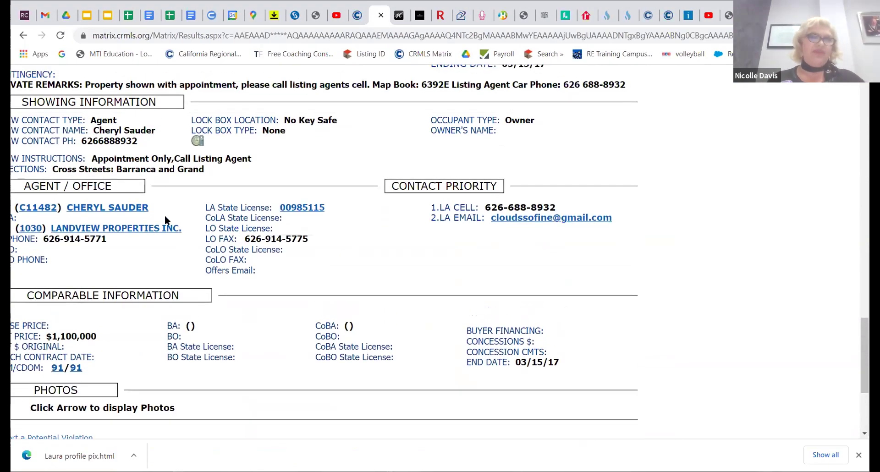
{"action": "left_click_drag", "start_coordinate": [155, 209], "coordinate": [70, 209]}
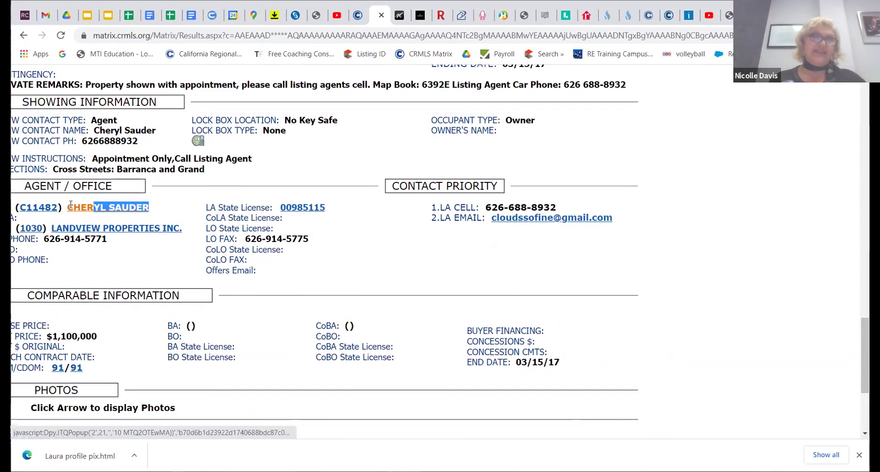
{"action": "scroll", "coordinate": [70, 208], "scroll_direction": "up", "scroll_amount": 20}
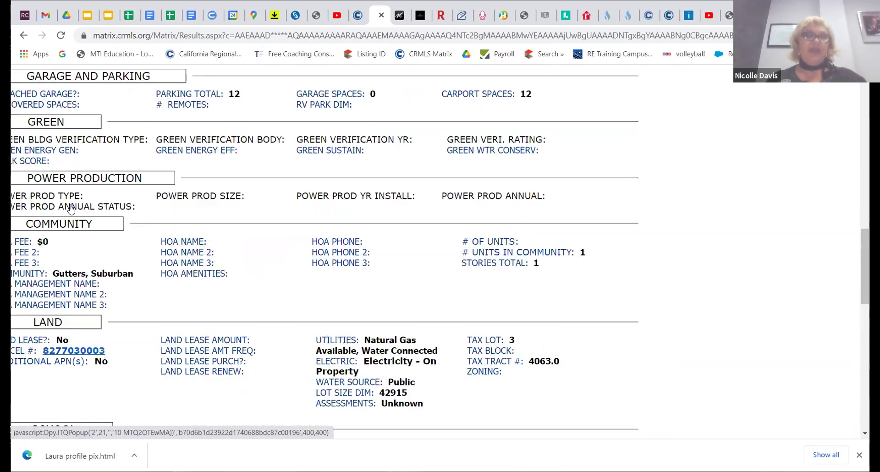
{"action": "scroll", "coordinate": [70, 209], "scroll_direction": "up", "scroll_amount": 10}
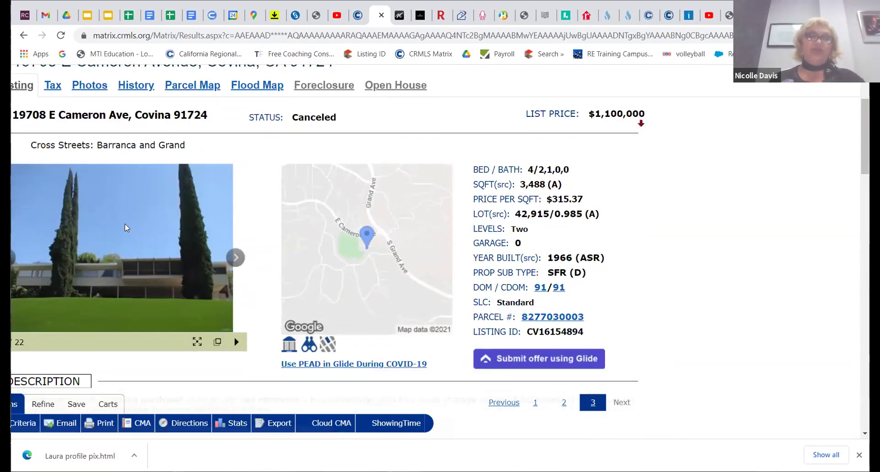
- Examine the canceled listing's enlarged photos of the exterior, views and interior rooms, and return to the listing
{"action": "left_click", "coordinate": [125, 223]}
{"action": "key", "text": "Right"}
{"action": "key", "text": "Right"}
{"action": "key", "text": "Right"}
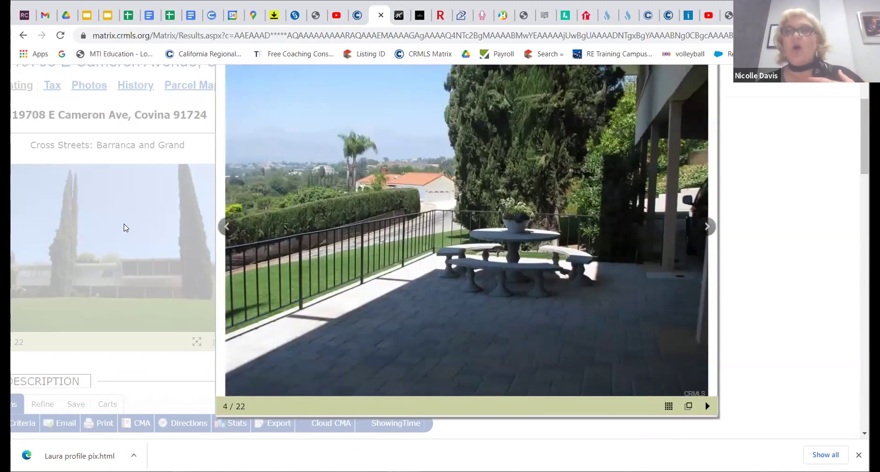
{"action": "key", "text": "Left"}
{"action": "key", "text": "Left"}
{"action": "key", "text": "Left"}
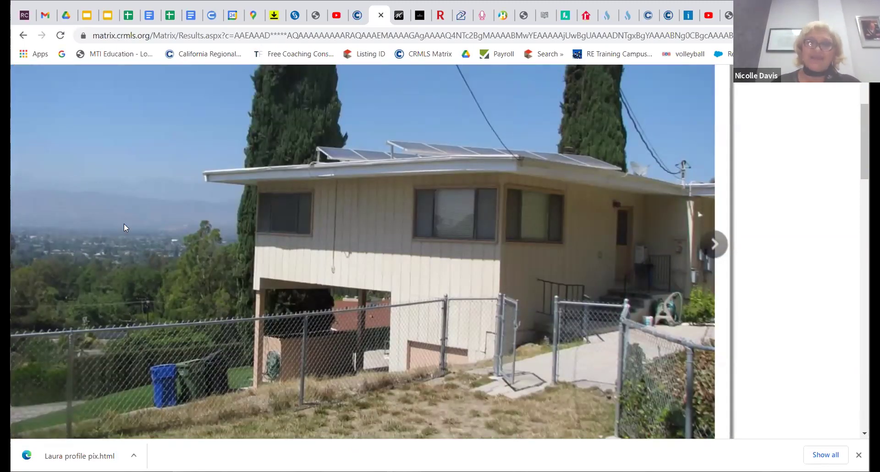
{"action": "key", "text": "Escape"}
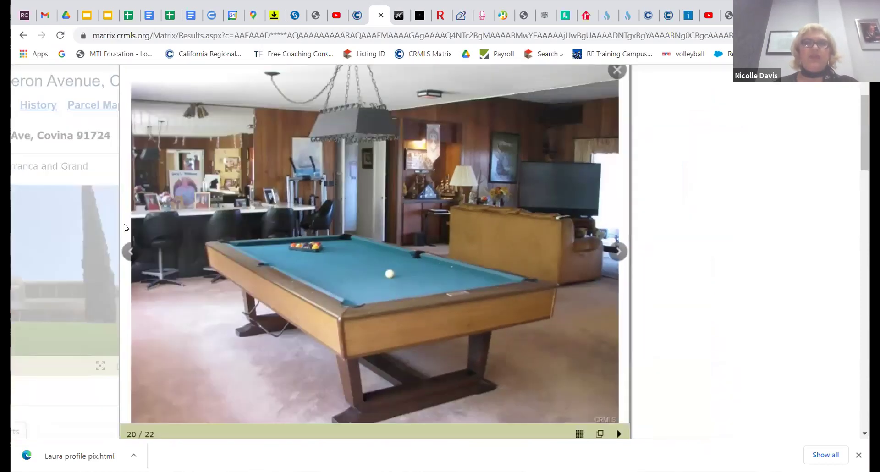
{"action": "key", "text": "Left"}
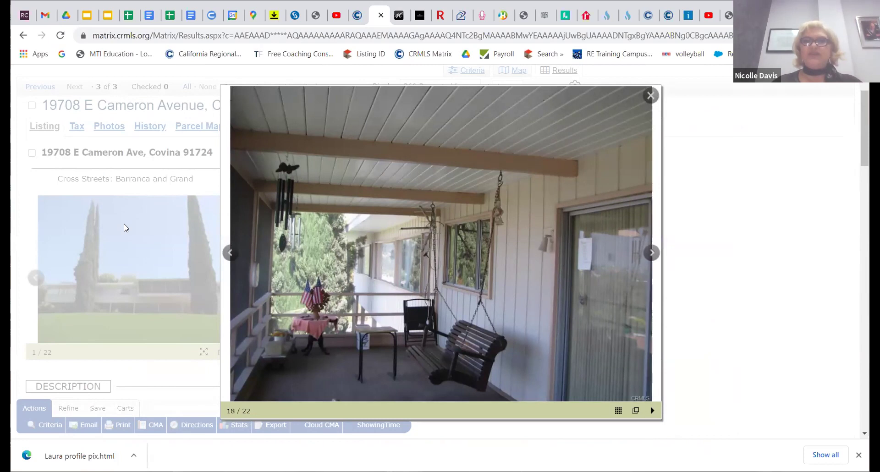
{"action": "key", "text": "Left"}
{"action": "key", "text": "Left"}
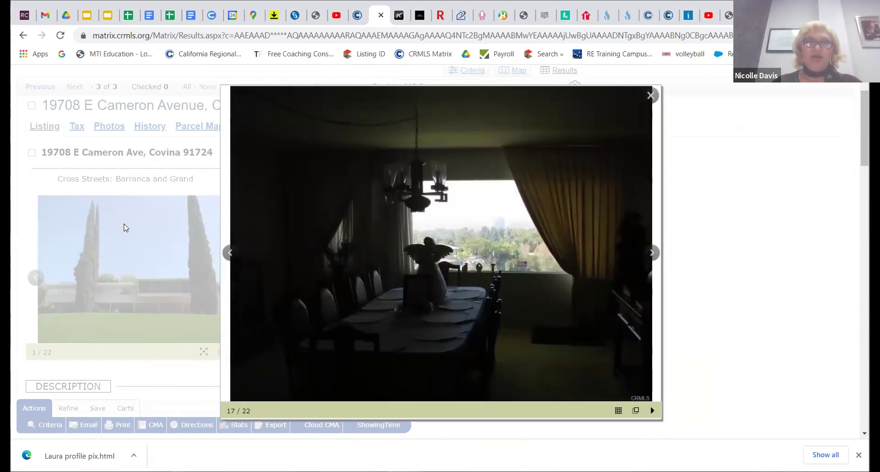
{"action": "key", "text": "Left"}
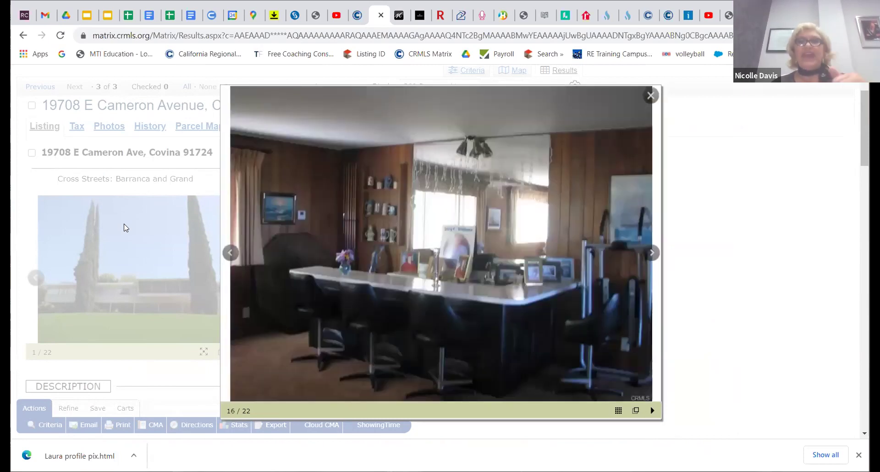
{"action": "key", "text": "Right"}
{"action": "key", "text": "Left"}
{"action": "key", "text": "Left"}
{"action": "key", "text": "Left"}
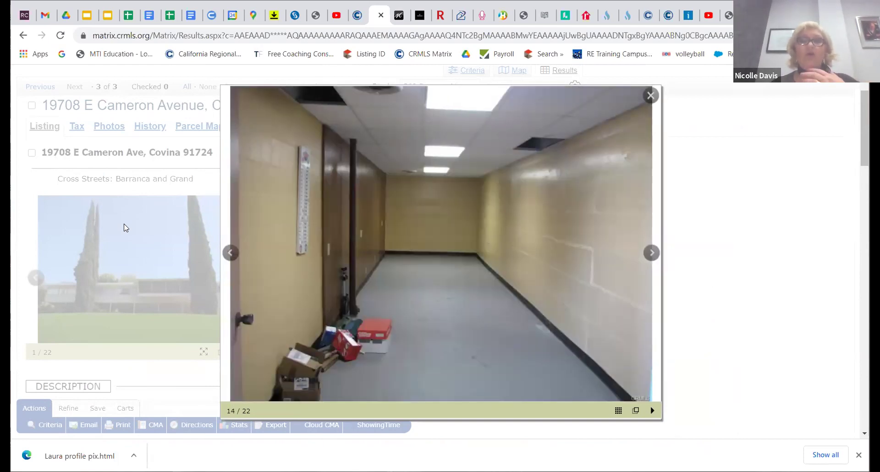
{"action": "key", "text": "Left"}
{"action": "key", "text": "Left"}
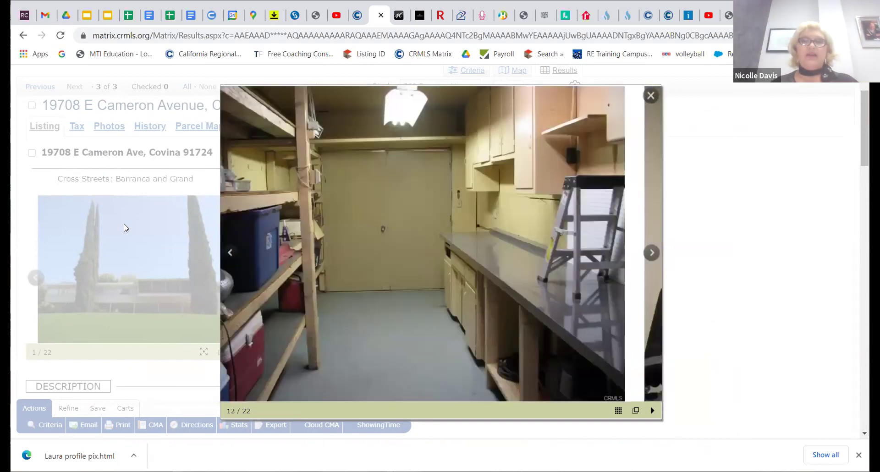
{"action": "key", "text": "Left"}
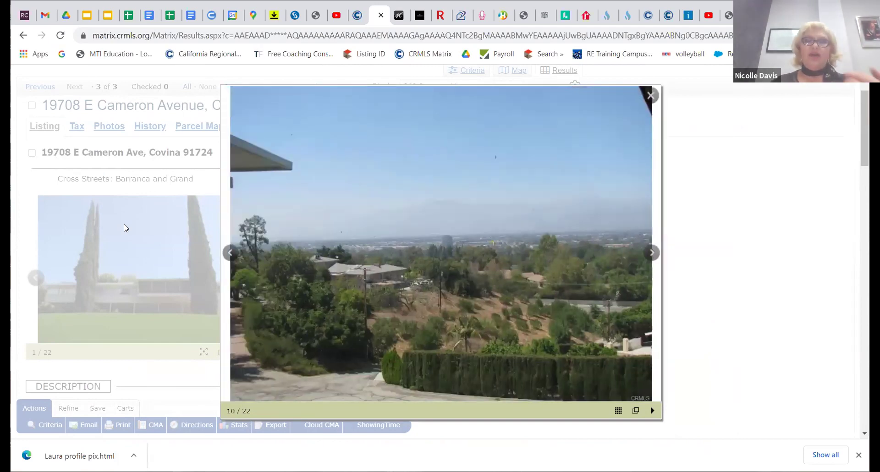
{"action": "key", "text": "Left"}
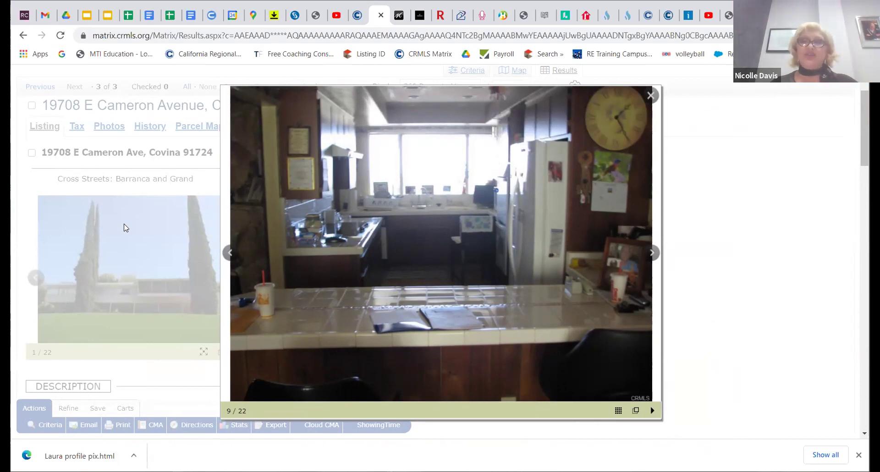
{"action": "left_click", "coordinate": [126, 228]}
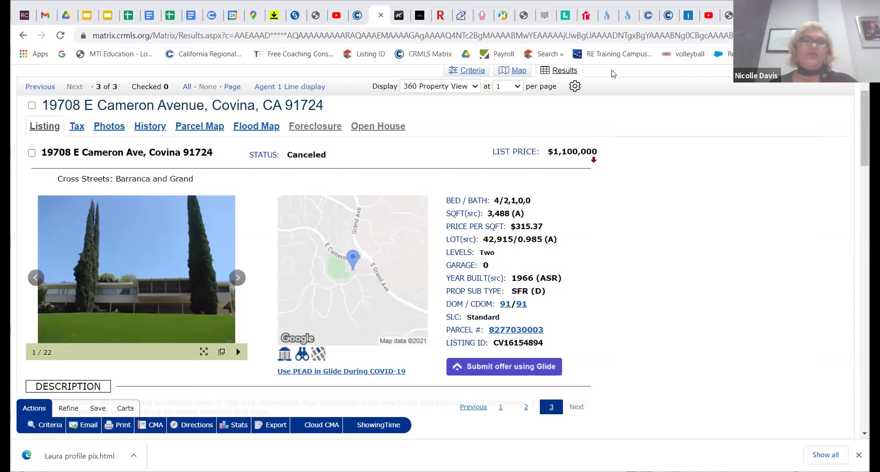
- Go back through the results to the first listing, the closed sale, and show its property summary
{"action": "left_click", "coordinate": [40, 86]}
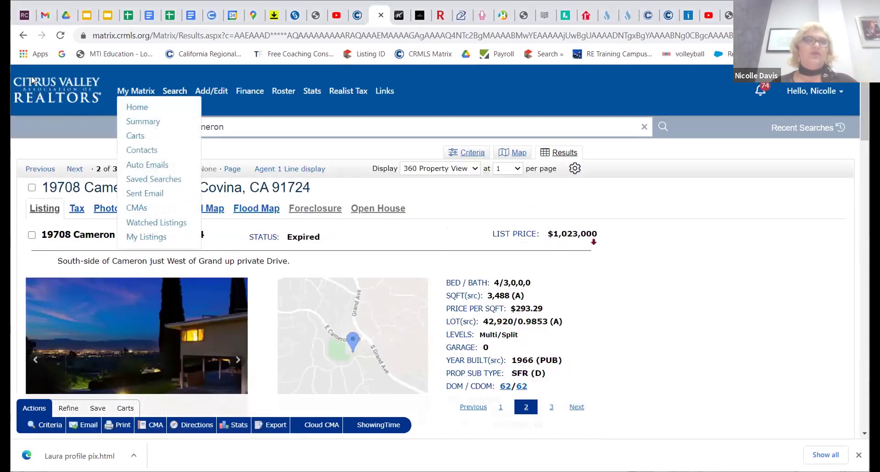
{"action": "left_click", "coordinate": [37, 170]}
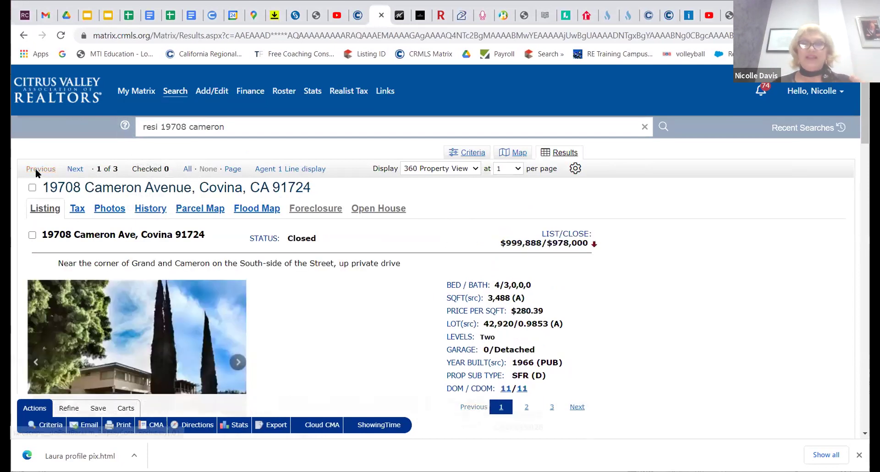
{"action": "scroll", "coordinate": [157, 278], "scroll_direction": "down", "scroll_amount": 2}
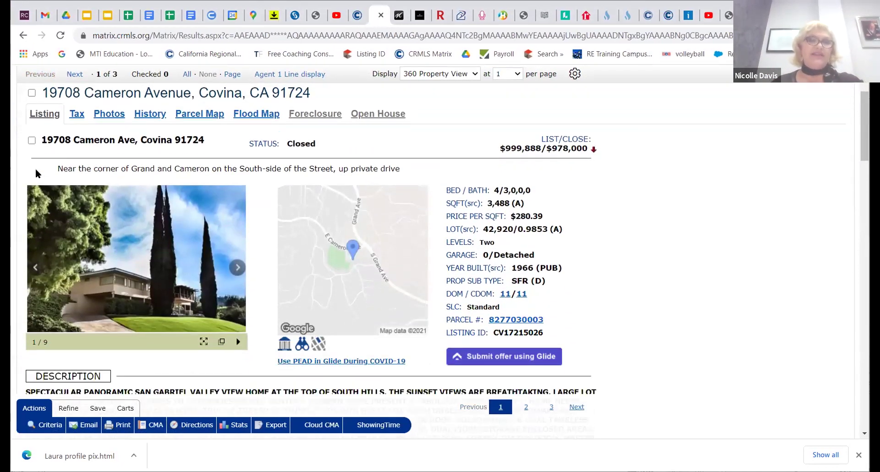
- Examine the closed listing's enlarged photo set and return to its summary
{"action": "left_click", "coordinate": [158, 278]}
{"action": "key", "text": "Right"}
{"action": "key", "text": "Right"}
{"action": "key", "text": "Right"}
{"action": "key", "text": "Right"}
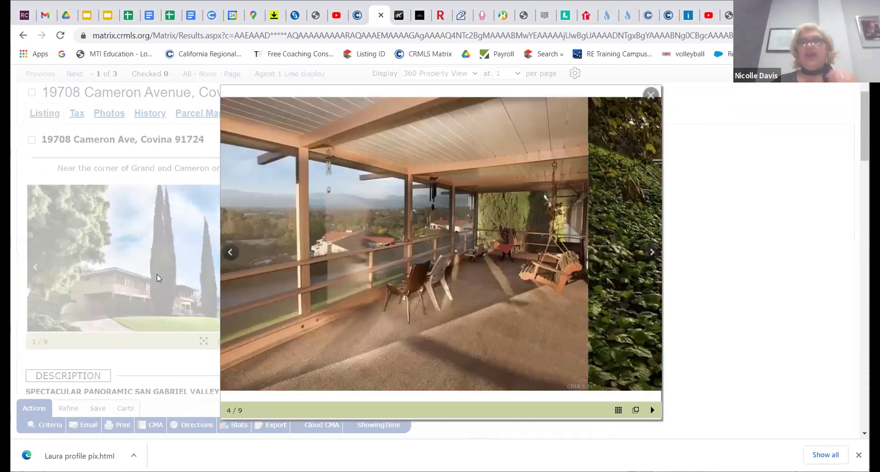
{"action": "key", "text": "Right"}
{"action": "key", "text": "Right"}
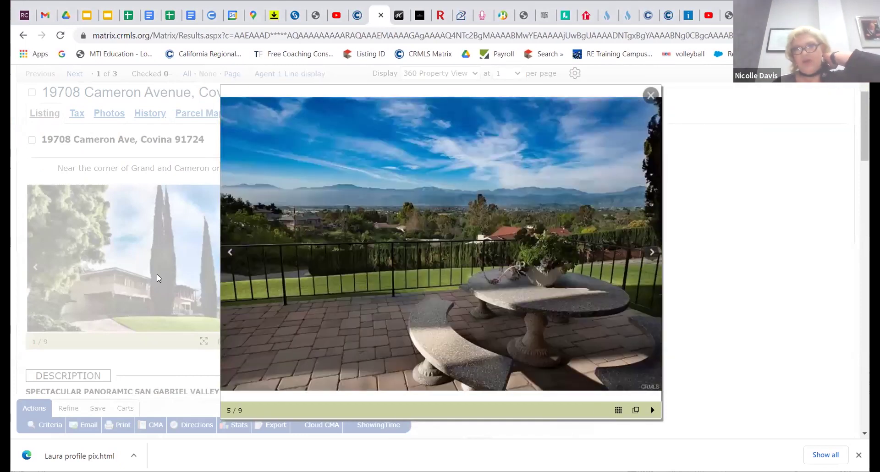
{"action": "key", "text": "Right"}
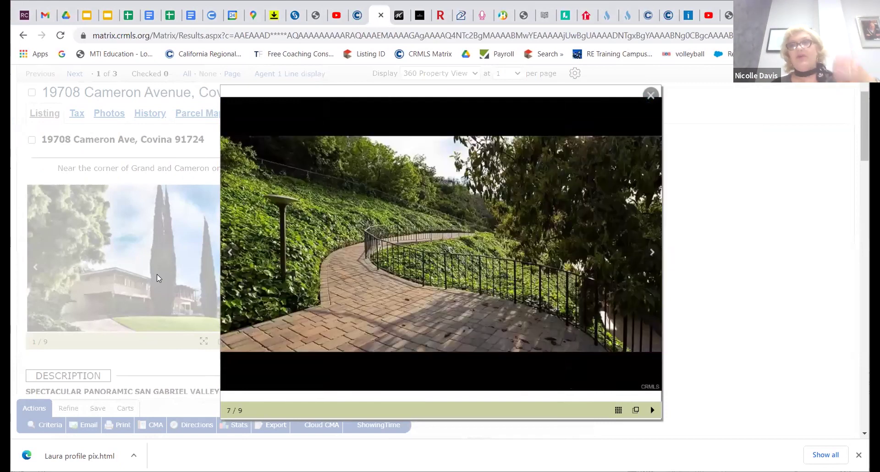
{"action": "key", "text": "Right"}
{"action": "key", "text": "Right"}
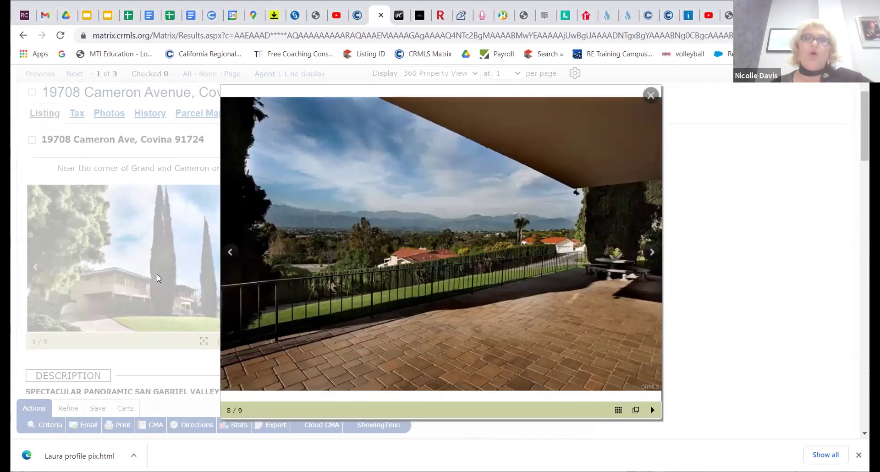
{"action": "key", "text": "Right"}
{"action": "key", "text": "Right"}
{"action": "key", "text": "Right"}
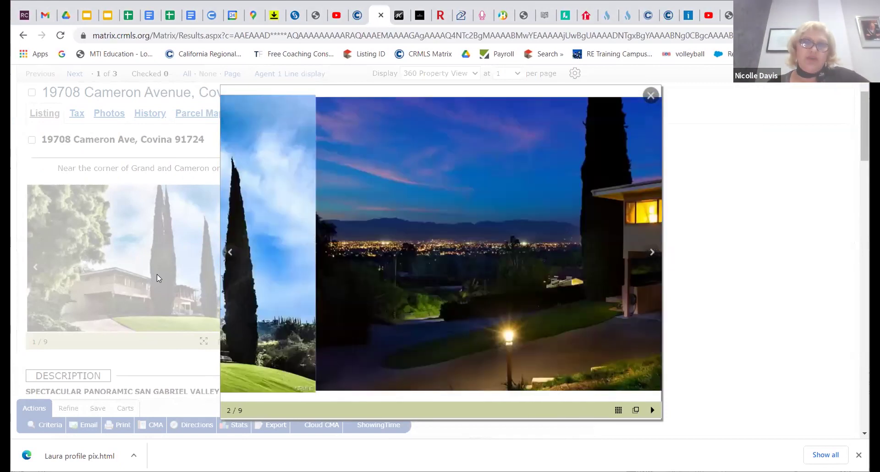
{"action": "key", "text": "Right"}
{"action": "key", "text": "Right"}
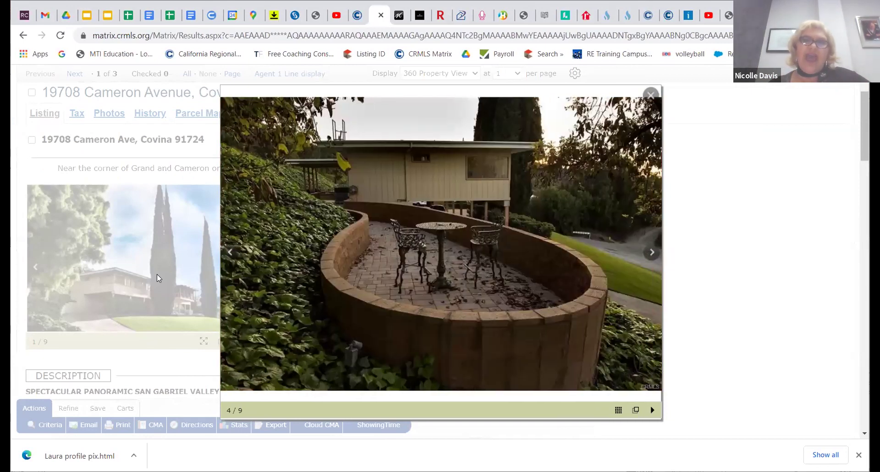
{"action": "key", "text": "Right"}
{"action": "key", "text": "Escape"}
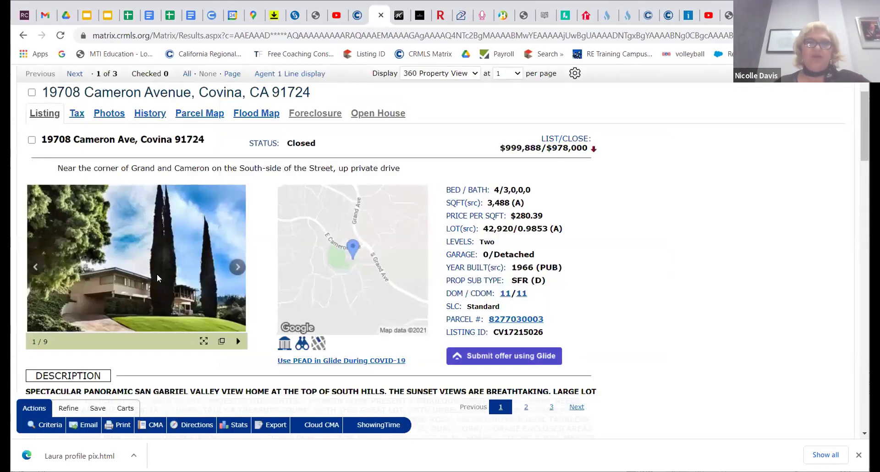
- Highlight the closed listing's list and close prices and check its original list price
{"action": "scroll", "coordinate": [157, 273], "scroll_direction": "down", "scroll_amount": 1}
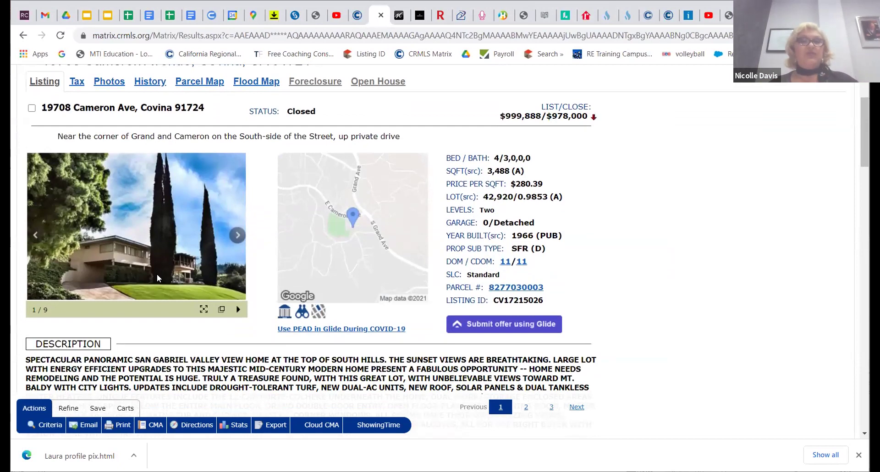
{"action": "left_click_drag", "start_coordinate": [499, 116], "coordinate": [596, 118]}
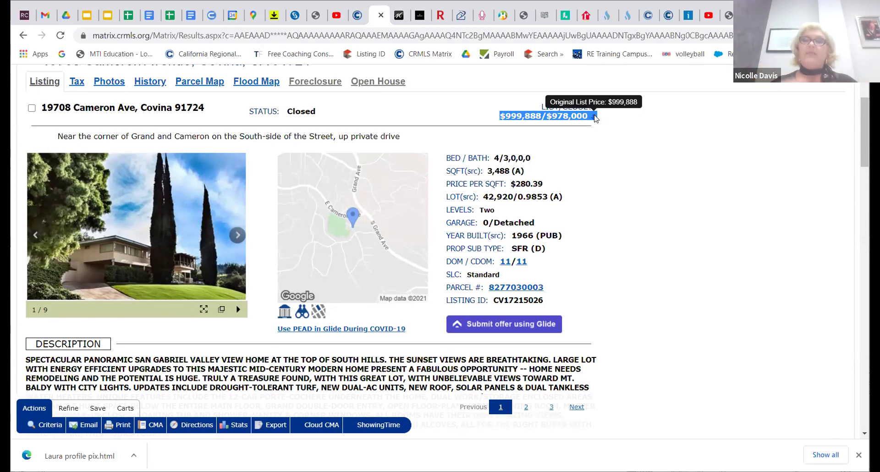
{"action": "scroll", "coordinate": [595, 118], "scroll_direction": "up", "scroll_amount": 2}
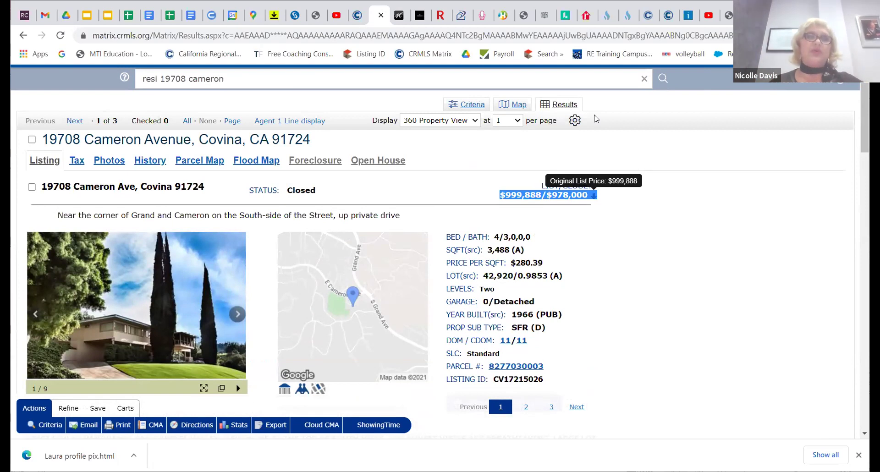
- Go to the expired listing and check several of its enlarged photos
{"action": "key", "text": "Right"}
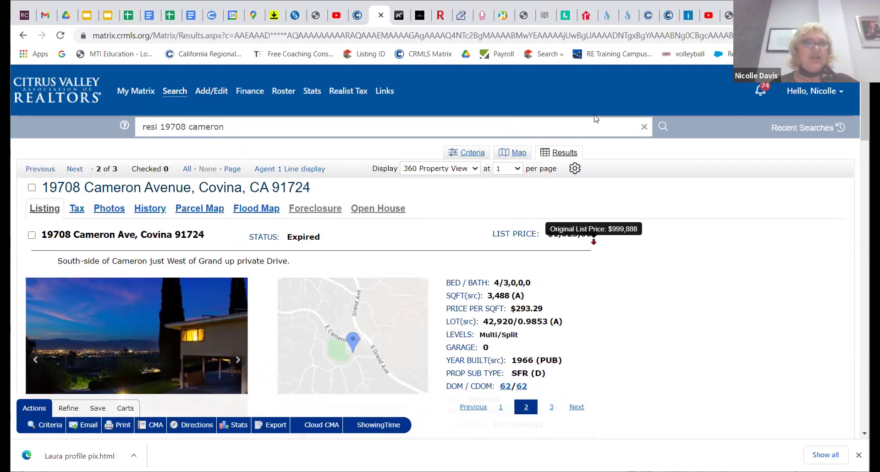
{"action": "scroll", "coordinate": [595, 119], "scroll_direction": "down", "scroll_amount": 1}
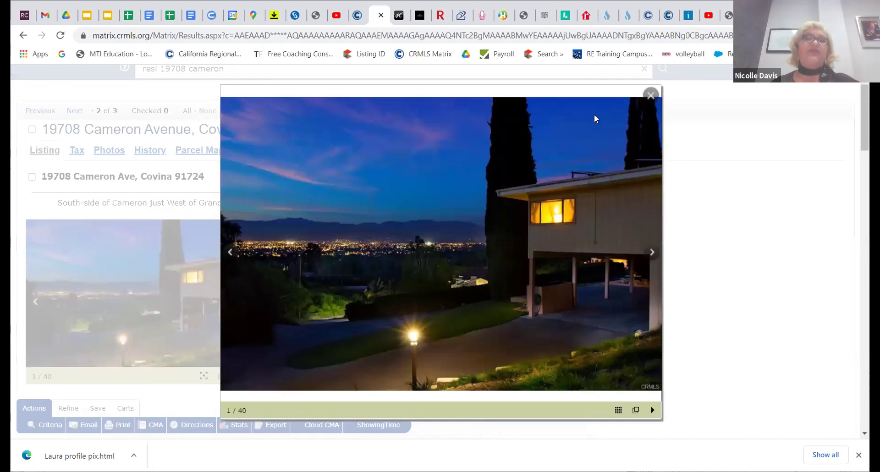
{"action": "key", "text": "Left"}
{"action": "key", "text": "Left"}
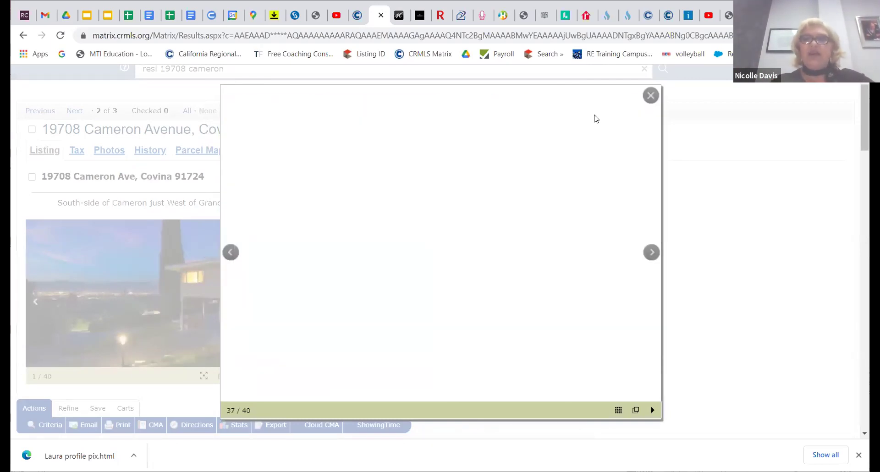
{"action": "key", "text": "Escape"}
- Highlight the expired listing's full description and review it together with the property summary
{"action": "scroll", "coordinate": [596, 119], "scroll_direction": "down", "scroll_amount": 4}
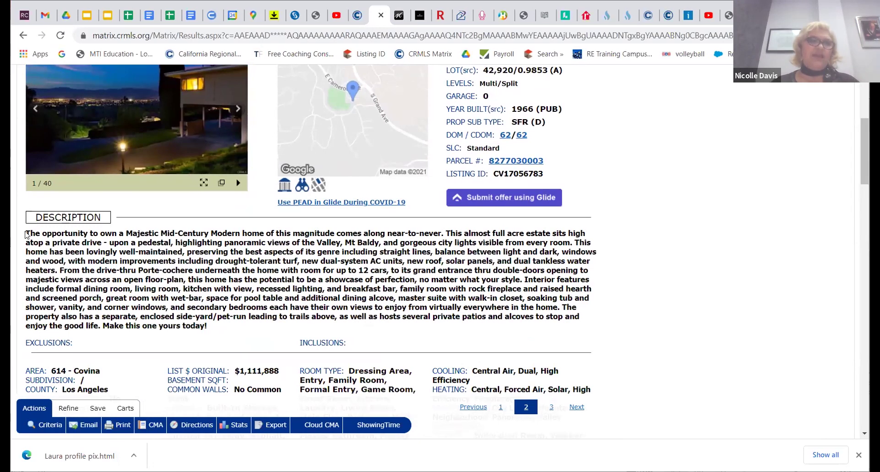
{"action": "left_click_drag", "start_coordinate": [86, 261], "coordinate": [209, 331]}
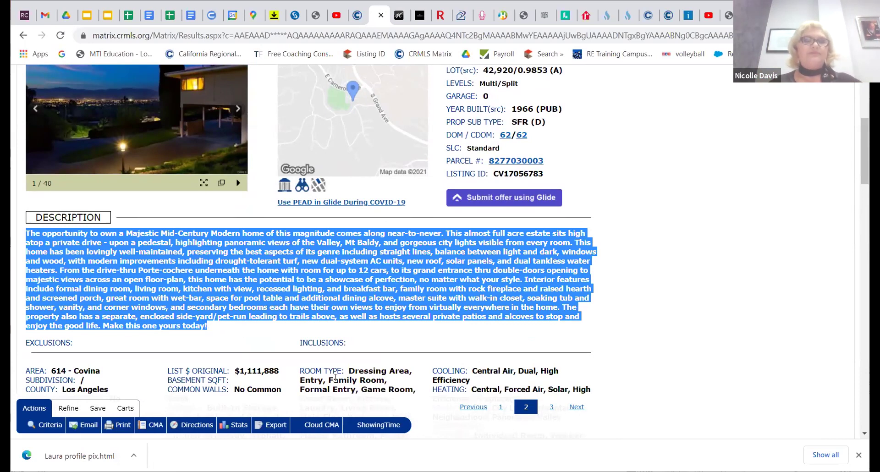
{"action": "scroll", "coordinate": [335, 377], "scroll_direction": "up", "scroll_amount": 2}
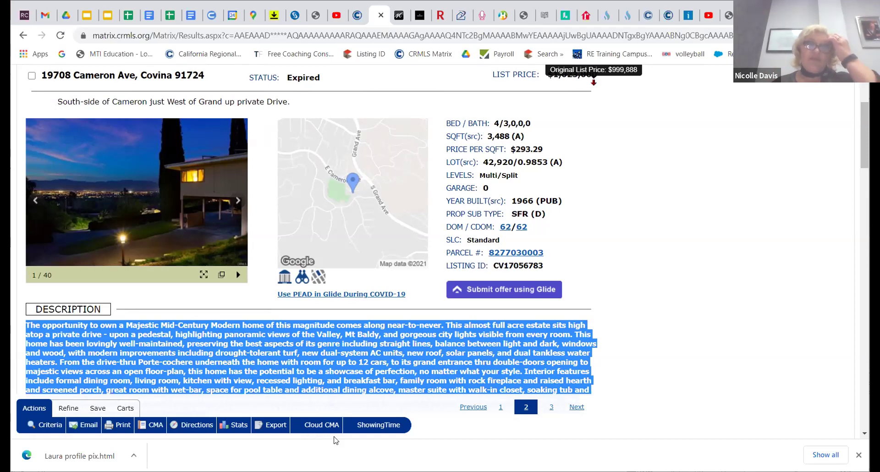
{"action": "scroll", "coordinate": [334, 440], "scroll_direction": "up", "scroll_amount": 1}
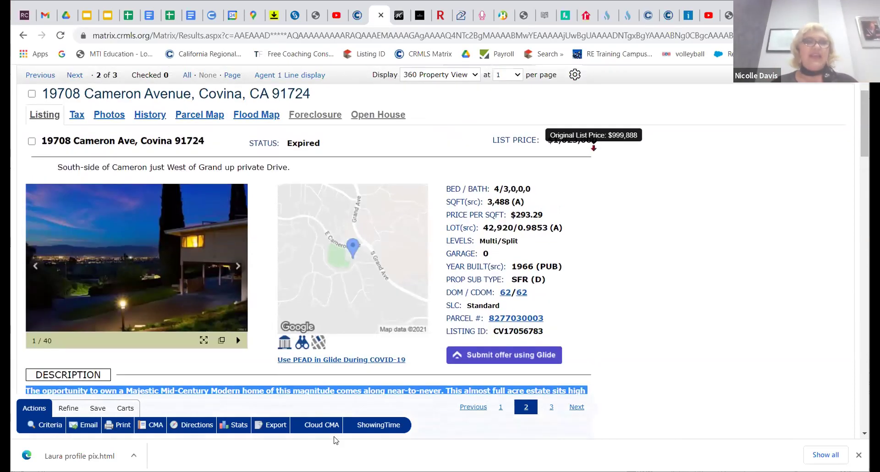
- Revisit the closed and expired listings in turn, and go on to the canceled listing's description to compare it
{"action": "scroll", "coordinate": [334, 440], "scroll_direction": "up", "scroll_amount": 3}
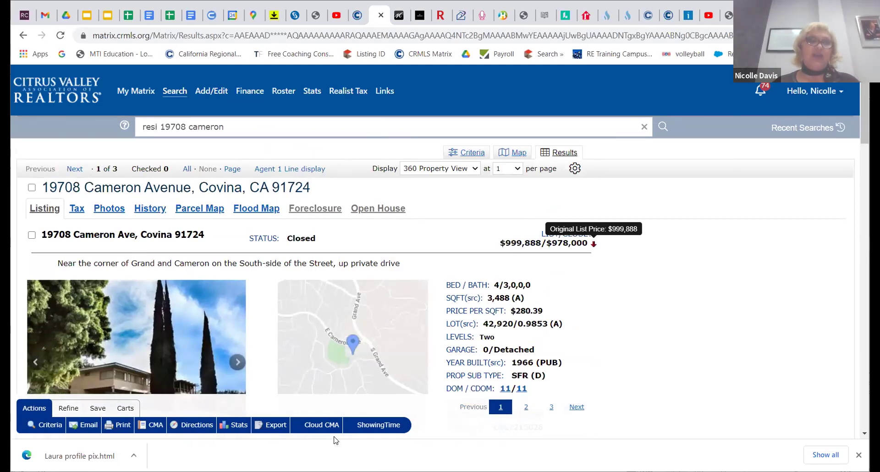
{"action": "scroll", "coordinate": [334, 440], "scroll_direction": "down", "scroll_amount": 2}
{"action": "scroll", "coordinate": [334, 440], "scroll_direction": "down", "scroll_amount": 1}
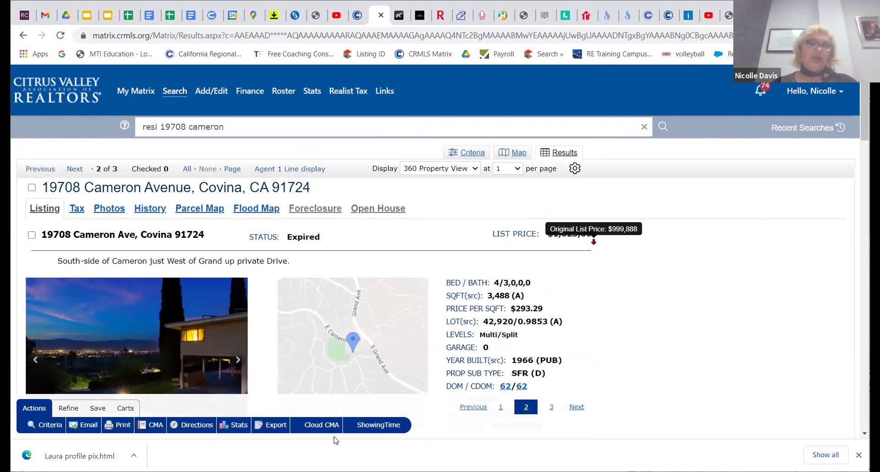
{"action": "scroll", "coordinate": [334, 440], "scroll_direction": "down", "scroll_amount": 1}
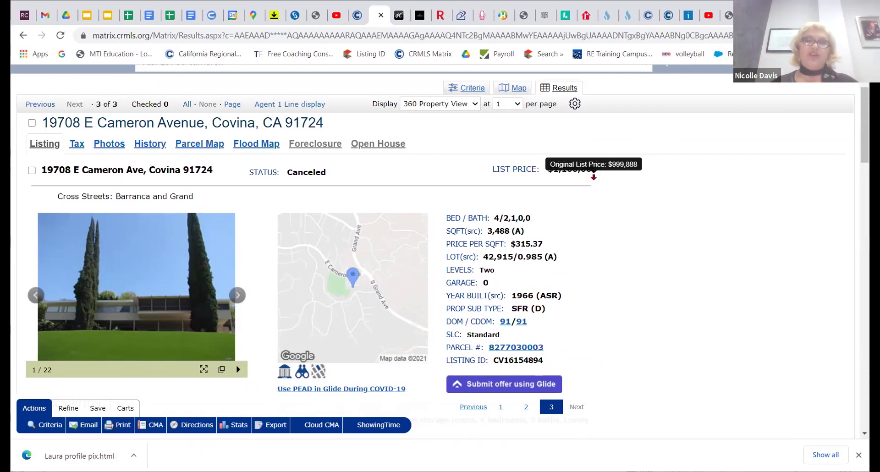
{"action": "scroll", "coordinate": [594, 177], "scroll_direction": "down", "scroll_amount": 3}
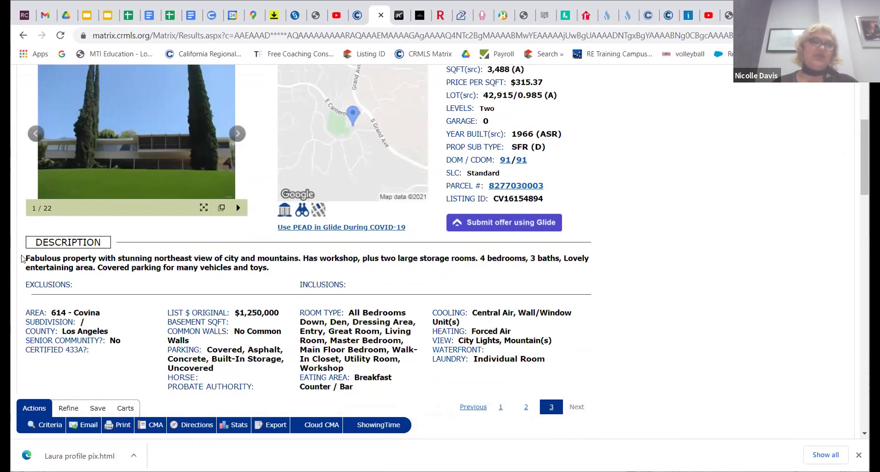
- Highlight the canceled listing's description and review it against the property summary and list price
{"action": "left_click_drag", "start_coordinate": [26, 259], "coordinate": [277, 272]}
{"action": "left_click", "coordinate": [277, 272]}
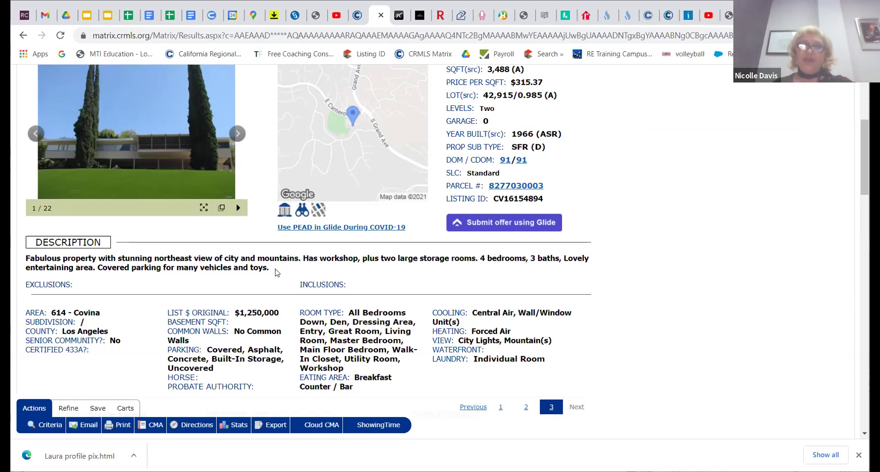
{"action": "scroll", "coordinate": [275, 272], "scroll_direction": "up", "scroll_amount": 2}
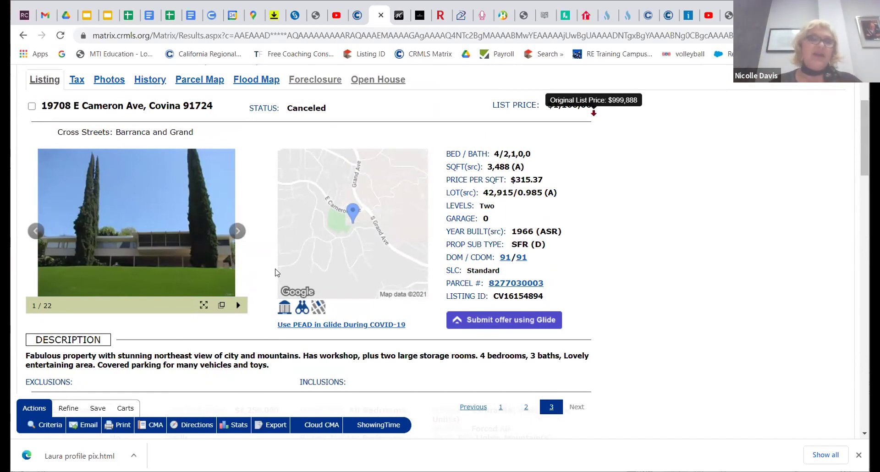
{"action": "scroll", "coordinate": [275, 273], "scroll_direction": "up", "scroll_amount": 2}
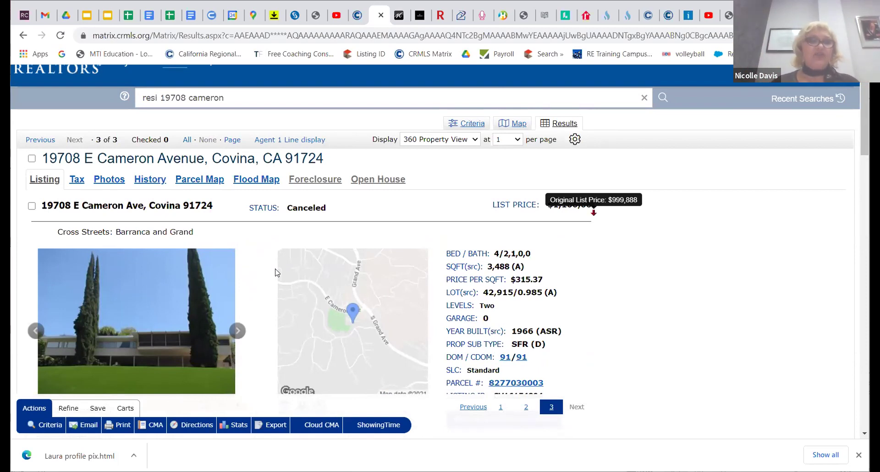
- Go back to the expired listing and review its summary and full description
{"action": "key", "text": "alt+Left"}
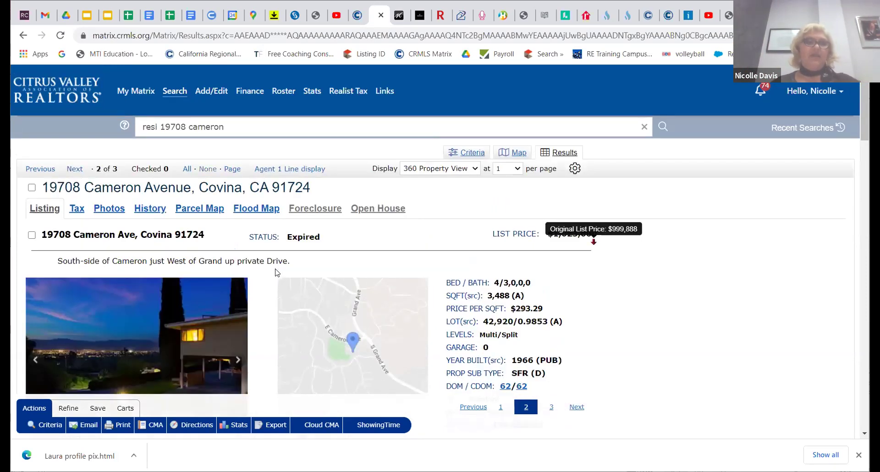
{"action": "scroll", "coordinate": [275, 273], "scroll_direction": "down", "scroll_amount": 2}
{"action": "scroll", "coordinate": [275, 273], "scroll_direction": "down", "scroll_amount": 1}
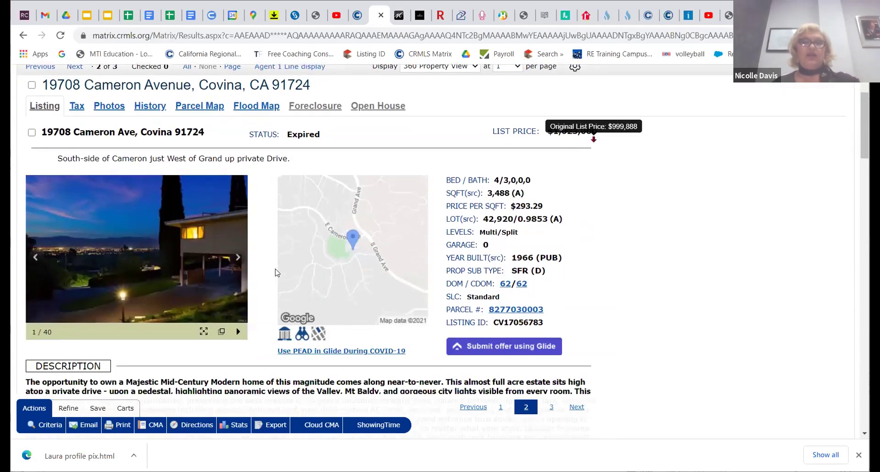
{"action": "scroll", "coordinate": [275, 273], "scroll_direction": "down", "scroll_amount": 3}
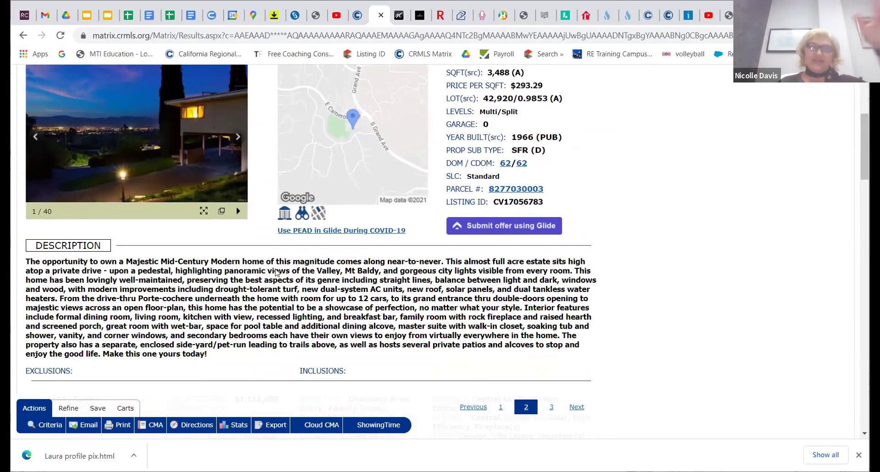
- Browse the expired listing's enlarged photos from the first through the bedroom photo, number 23, and close the viewer
{"action": "scroll", "coordinate": [277, 272], "scroll_direction": "up", "scroll_amount": 2}
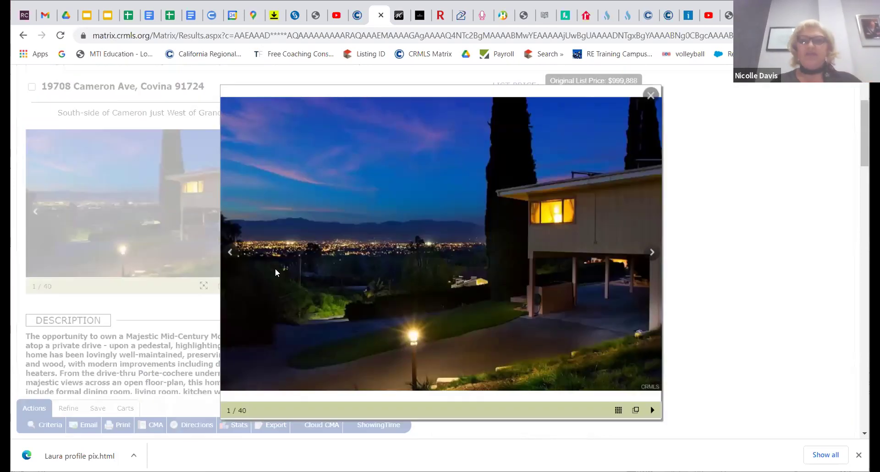
{"action": "key", "text": "Right"}
{"action": "key", "text": "Right"}
{"action": "key", "text": "Right"}
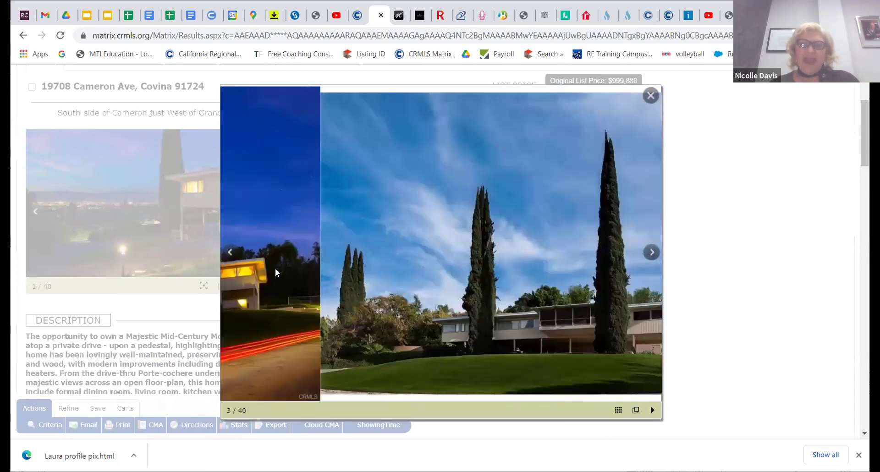
{"action": "key", "text": "Right"}
{"action": "key", "text": "Right"}
{"action": "key", "text": "Right"}
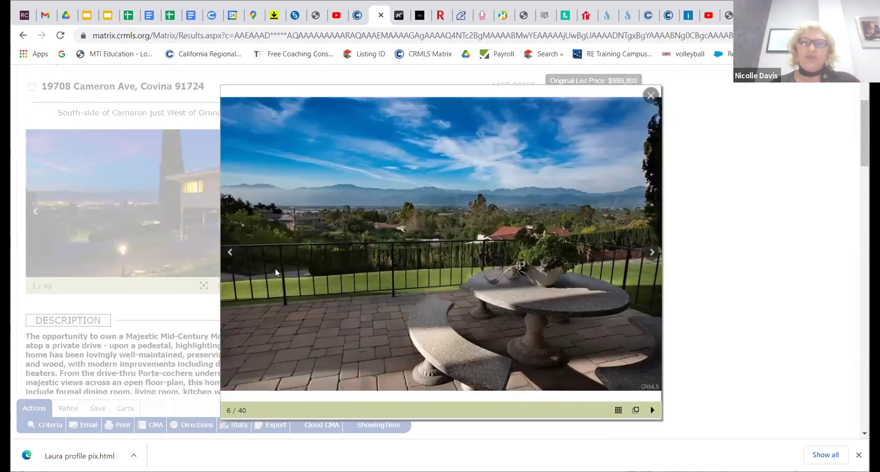
{"action": "key", "text": "Right"}
{"action": "key", "text": "Right"}
{"action": "key", "text": "Right"}
{"action": "key", "text": "Right"}
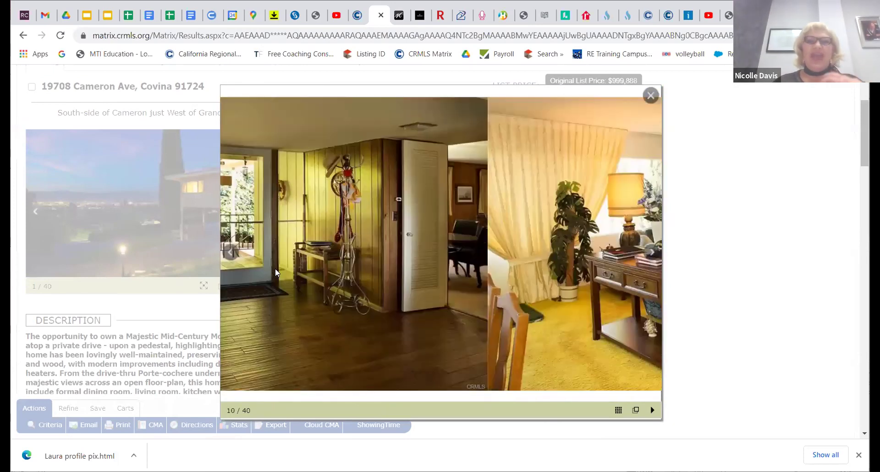
{"action": "key", "text": "Right"}
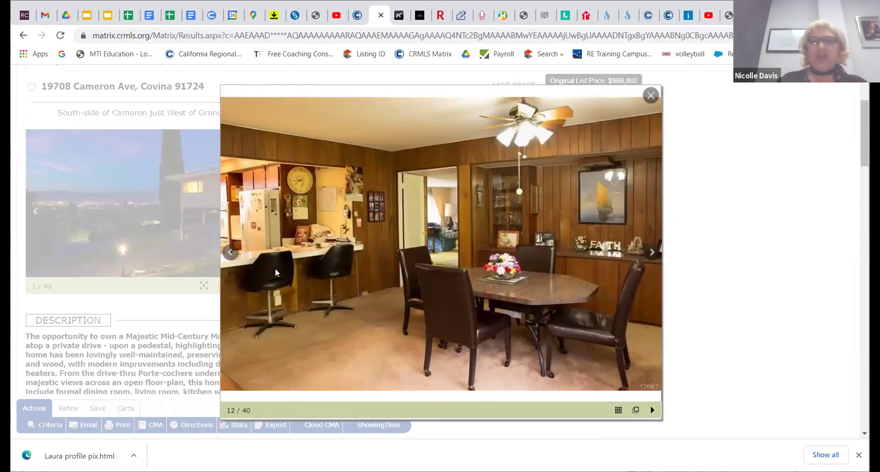
{"action": "key", "text": "Right"}
{"action": "key", "text": "Right"}
{"action": "key", "text": "Right"}
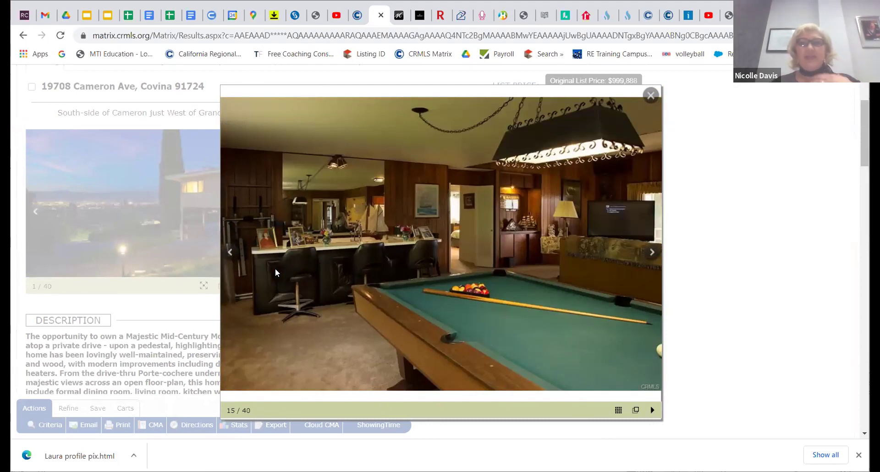
{"action": "key", "text": "Right"}
{"action": "key", "text": "Right"}
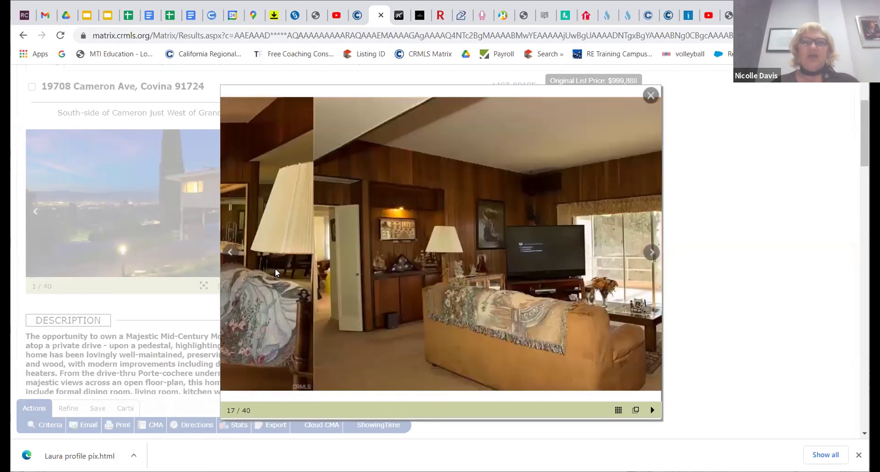
{"action": "key", "text": "Right"}
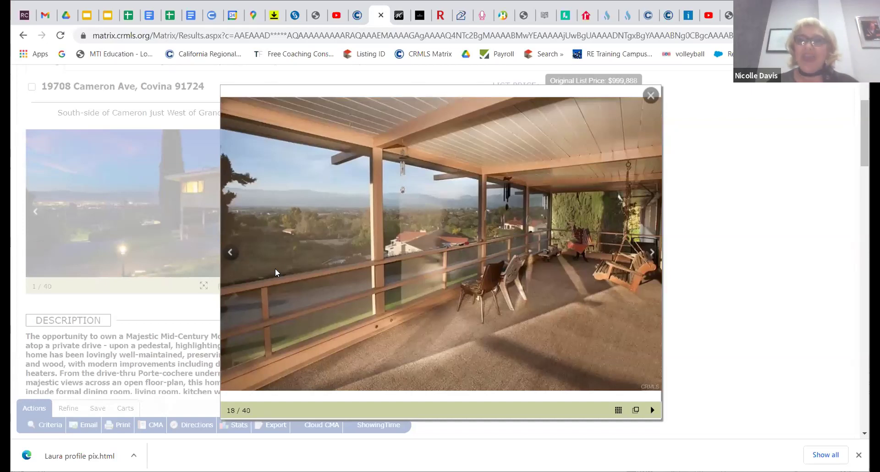
{"action": "key", "text": "Right"}
{"action": "key", "text": "Right"}
{"action": "key", "text": "Right"}
{"action": "key", "text": "Right"}
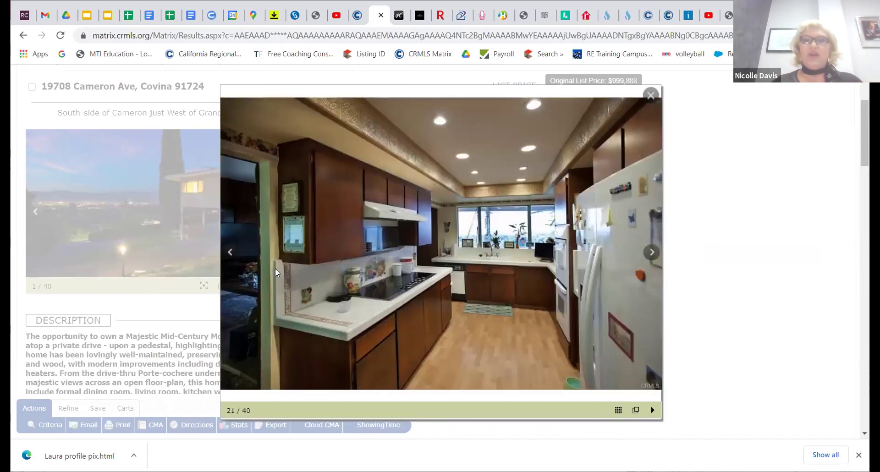
{"action": "key", "text": "Right"}
{"action": "key", "text": "Right"}
{"action": "key", "text": "Right"}
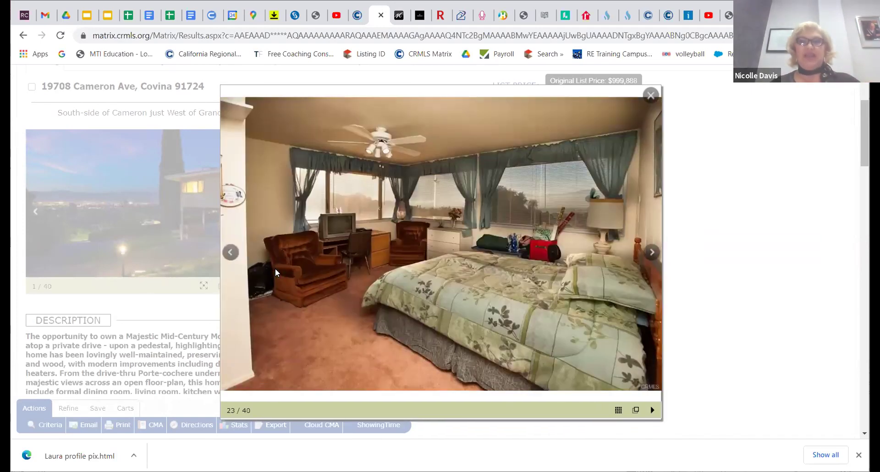
{"action": "key", "text": "Escape"}
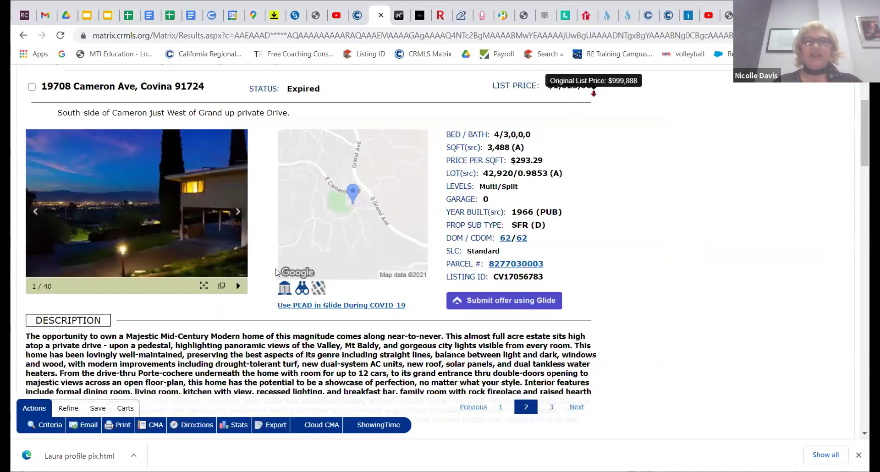
- Review the expired listing's property summary, try to highlight its list price, and clear the selection
{"action": "scroll", "coordinate": [275, 273], "scroll_direction": "up", "scroll_amount": 3}
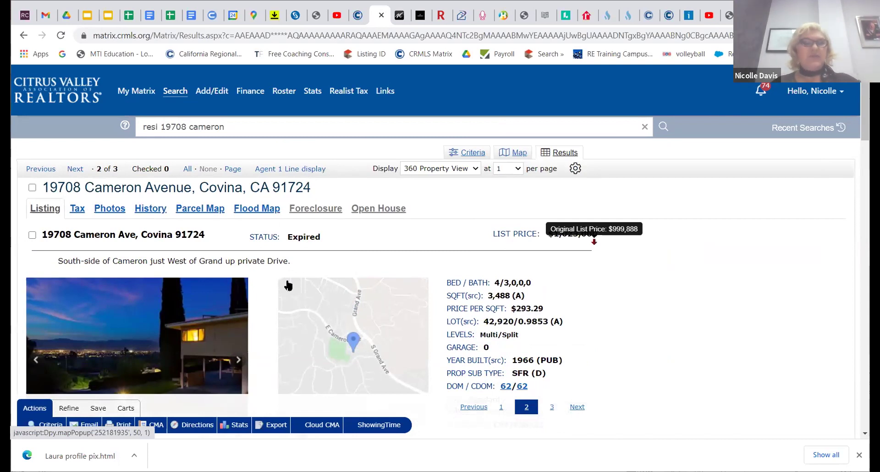
{"action": "scroll", "coordinate": [288, 286], "scroll_direction": "down", "scroll_amount": 2}
{"action": "scroll", "coordinate": [288, 285], "scroll_direction": "down", "scroll_amount": 2}
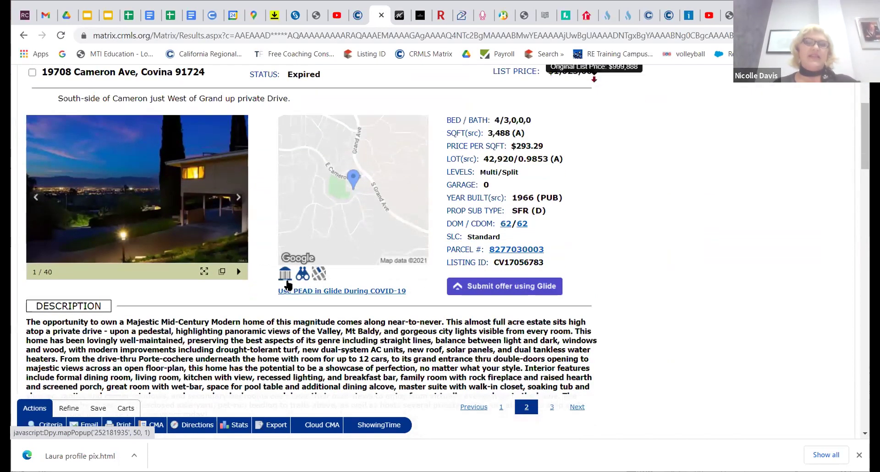
{"action": "scroll", "coordinate": [288, 285], "scroll_direction": "up", "scroll_amount": 2}
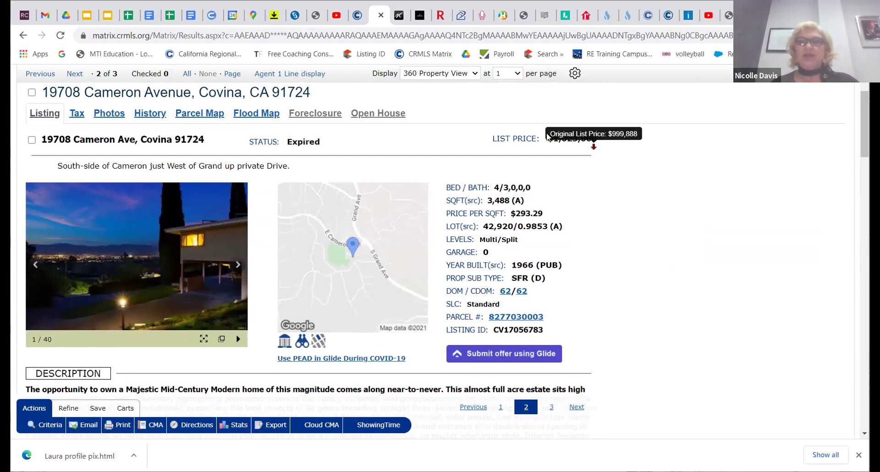
{"action": "key", "text": "ctrl+a"}
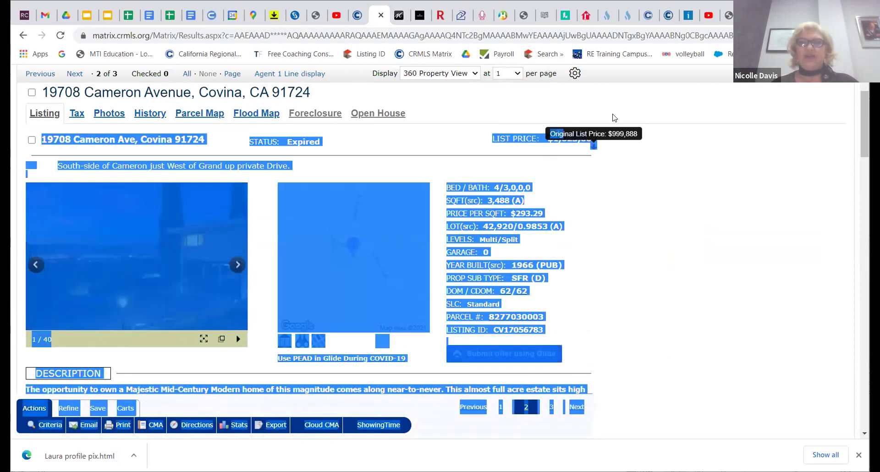
{"action": "left_click", "coordinate": [558, 127]}
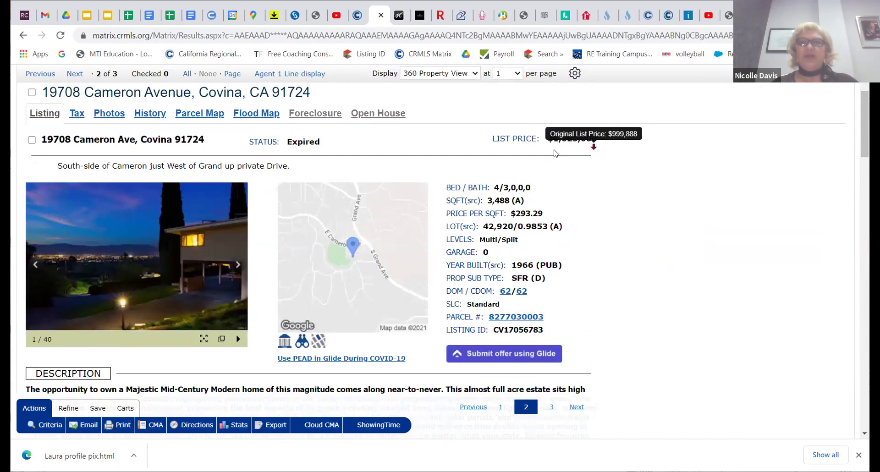
- Highlight the expired listing's original list price in its details and compare it with the price in the summary
{"action": "scroll", "coordinate": [414, 202], "scroll_direction": "down", "scroll_amount": 6}
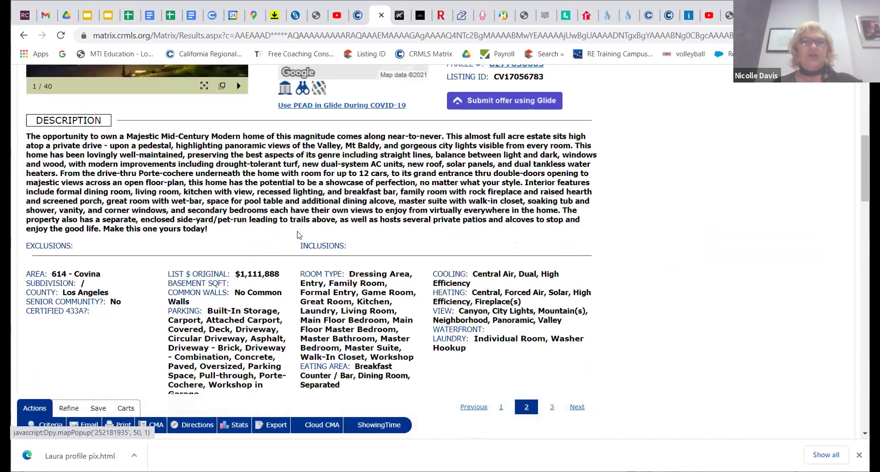
{"action": "double_click", "coordinate": [250, 240]}
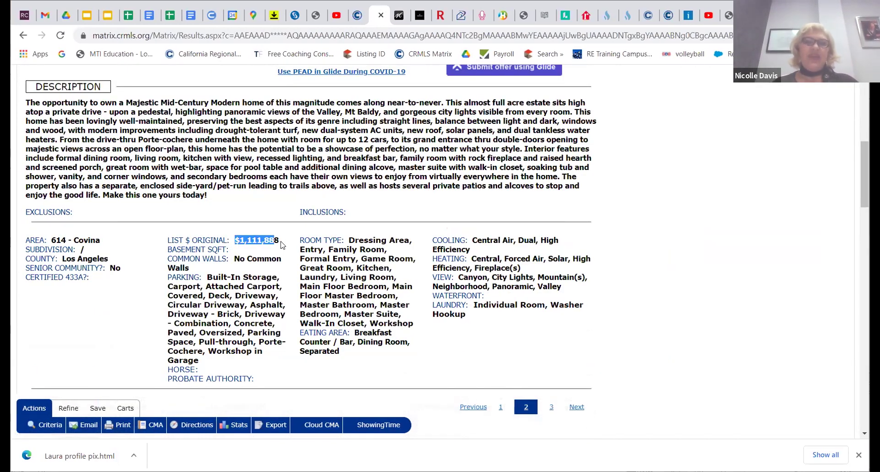
{"action": "scroll", "coordinate": [281, 245], "scroll_direction": "up", "scroll_amount": 6}
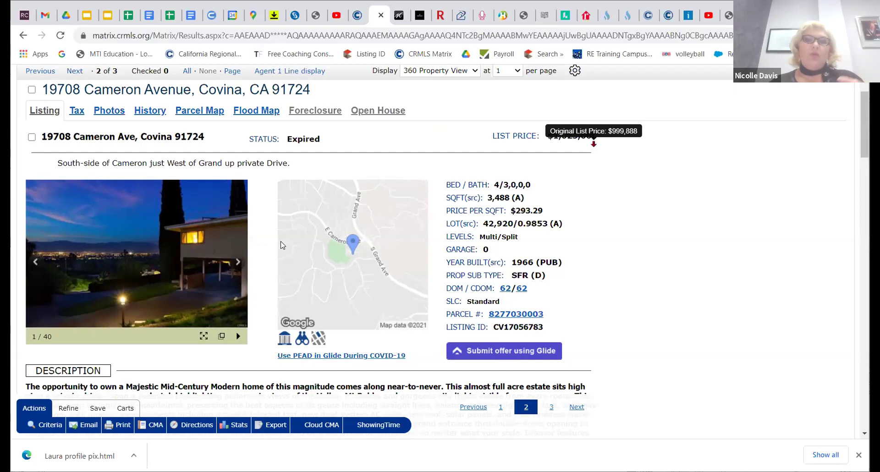
{"action": "scroll", "coordinate": [281, 245], "scroll_direction": "up", "scroll_amount": 1}
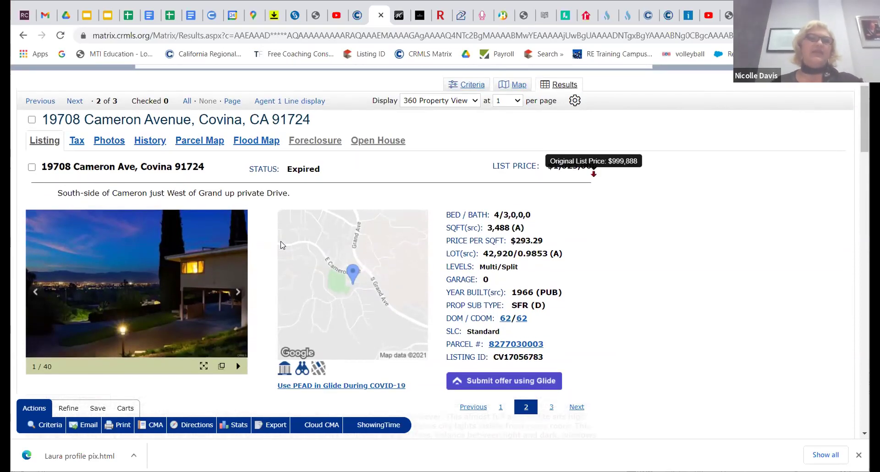
- Go back to the closed listing and highlight its full description
{"action": "key", "text": "alt+Left"}
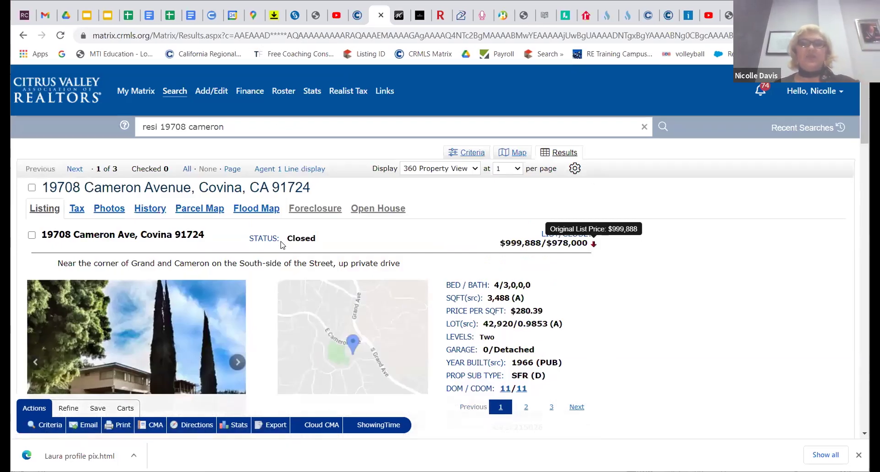
{"action": "scroll", "coordinate": [281, 245], "scroll_direction": "down", "scroll_amount": 3}
{"action": "scroll", "coordinate": [281, 245], "scroll_direction": "down", "scroll_amount": 3}
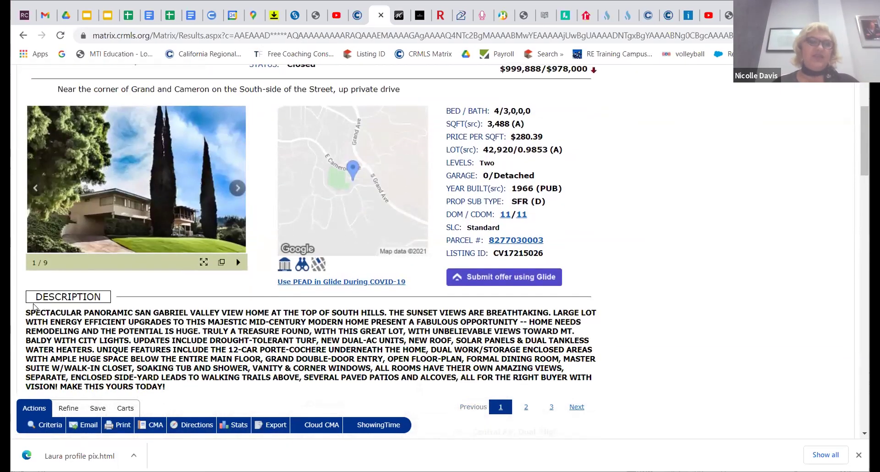
{"action": "left_click_drag", "start_coordinate": [27, 313], "coordinate": [192, 393]}
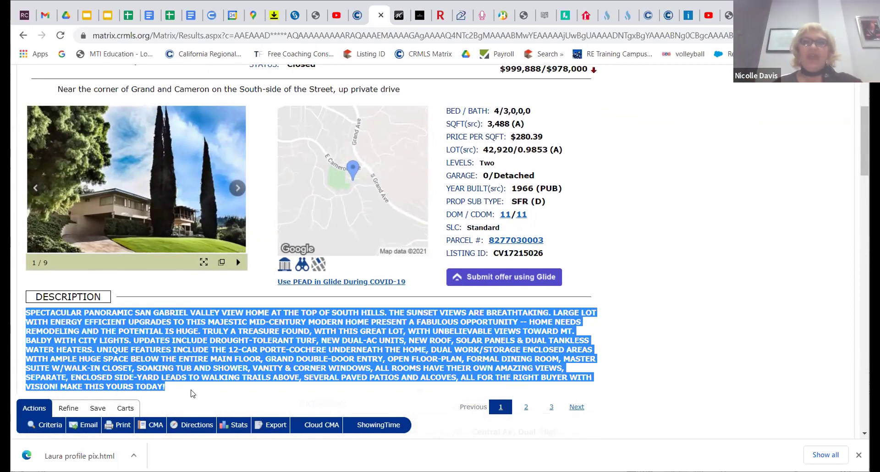
- Highlight the closed listing's list price and close price in turn, and review its description and original list price
{"action": "scroll", "coordinate": [193, 393], "scroll_direction": "up", "scroll_amount": 5}
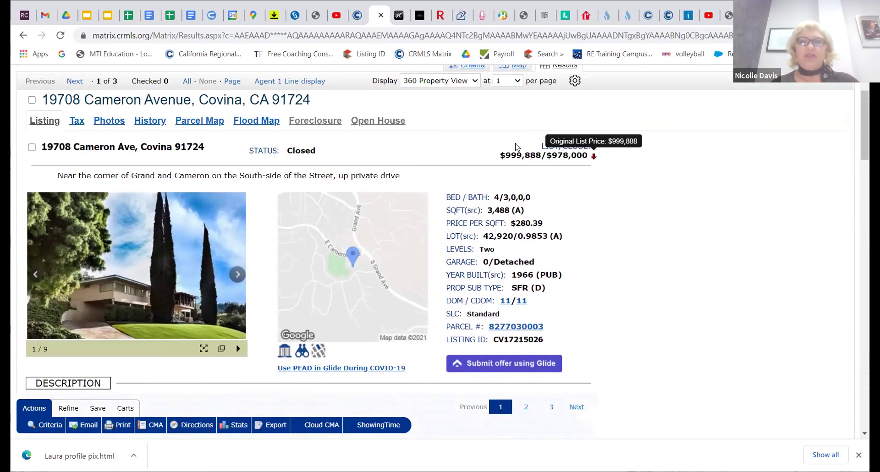
{"action": "left_click_drag", "start_coordinate": [505, 155], "coordinate": [541, 155]}
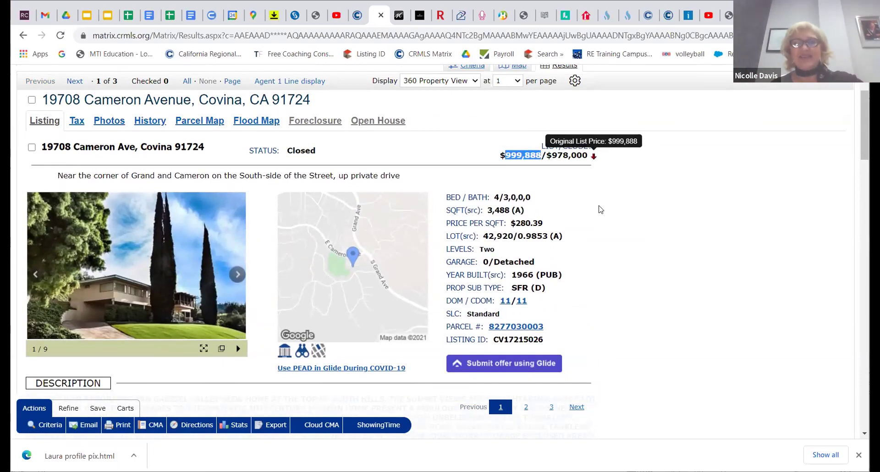
{"action": "left_click", "coordinate": [551, 155]}
{"action": "left_click_drag", "start_coordinate": [551, 155], "coordinate": [596, 155]}
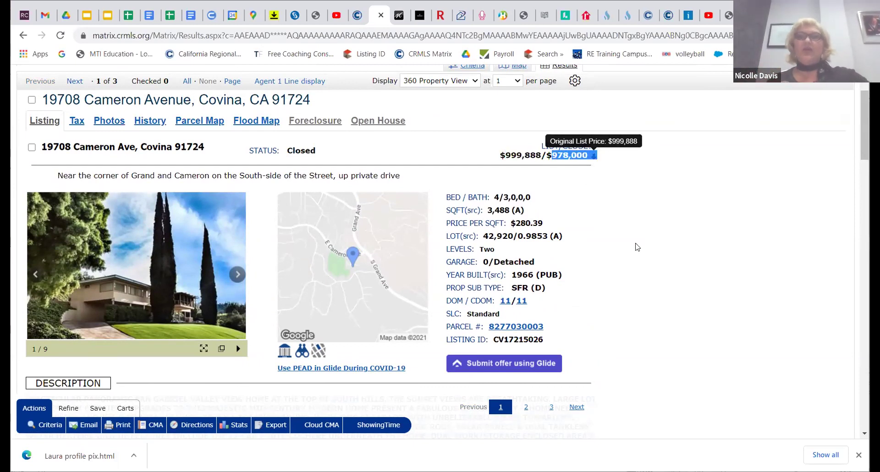
{"action": "scroll", "coordinate": [636, 247], "scroll_direction": "down", "scroll_amount": 5}
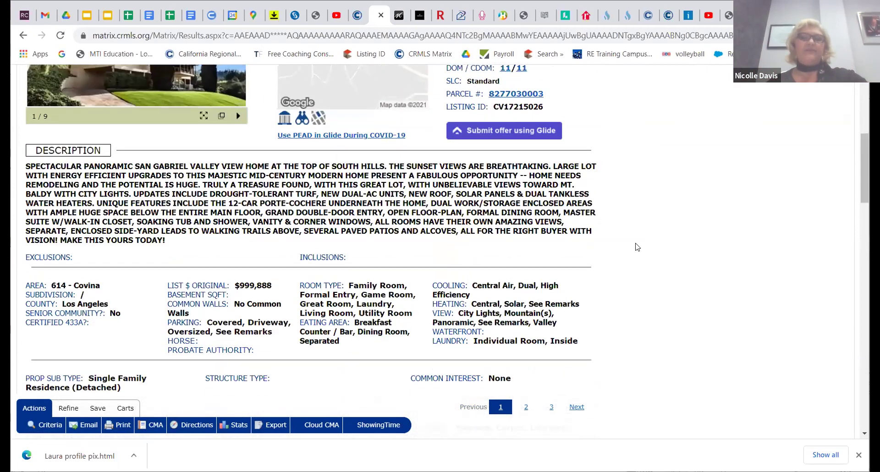
{"action": "scroll", "coordinate": [636, 247], "scroll_direction": "up", "scroll_amount": 6}
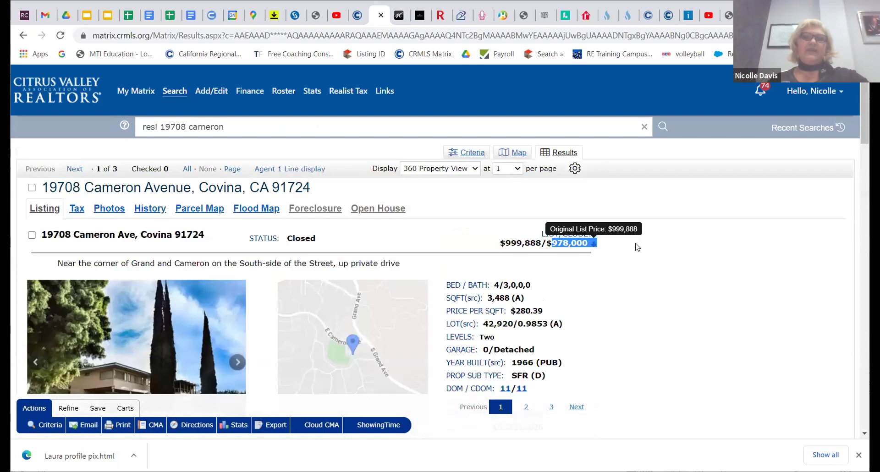
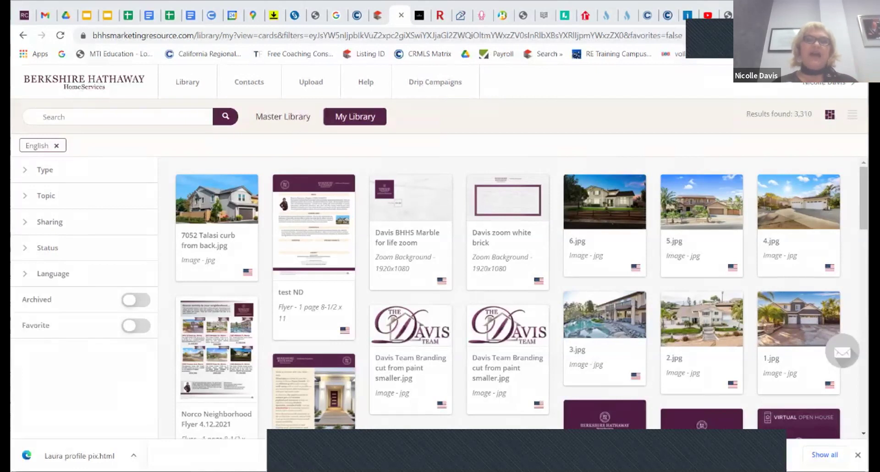
{"action": "mouse_move", "coordinate": [411, 201]}
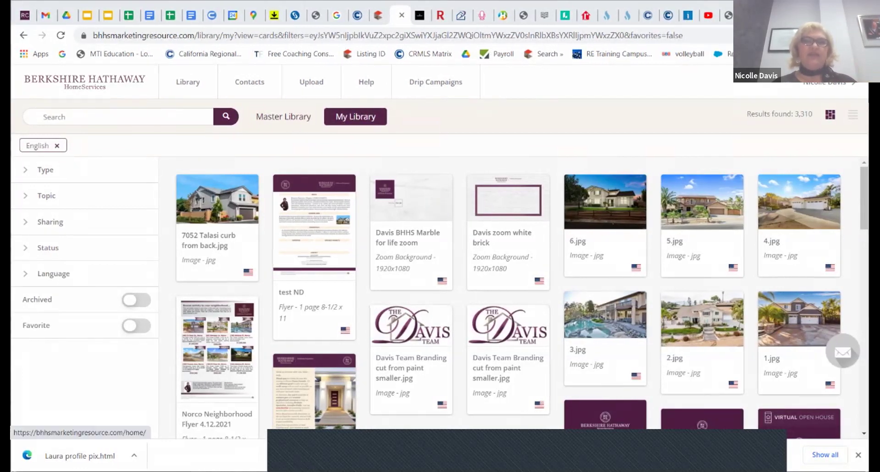
{"action": "mouse_move", "coordinate": [605, 316]}
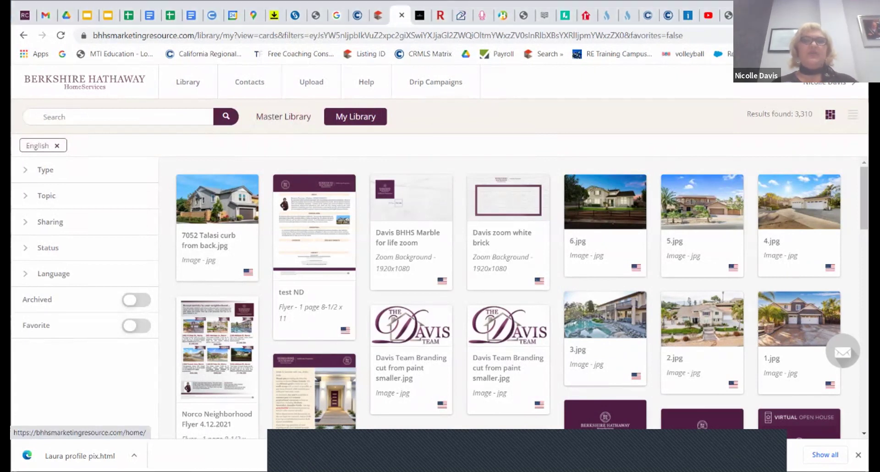
{"action": "left_click", "coordinate": [419, 15]}
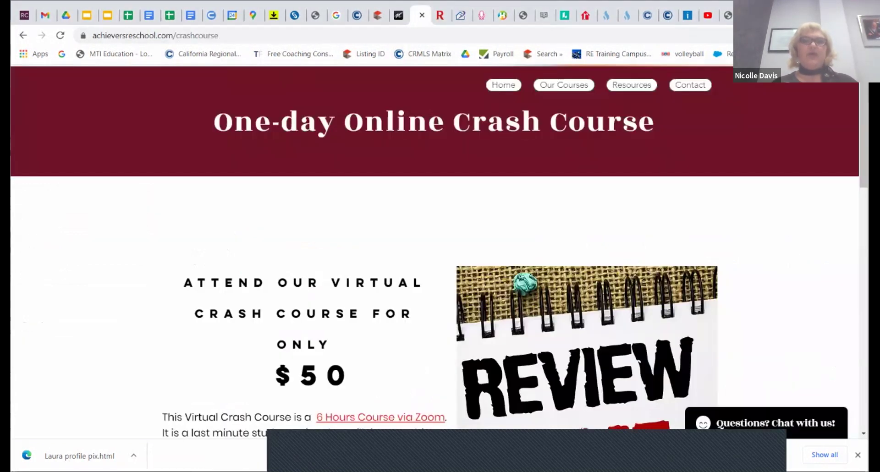
{"action": "left_click", "coordinate": [399, 16]}
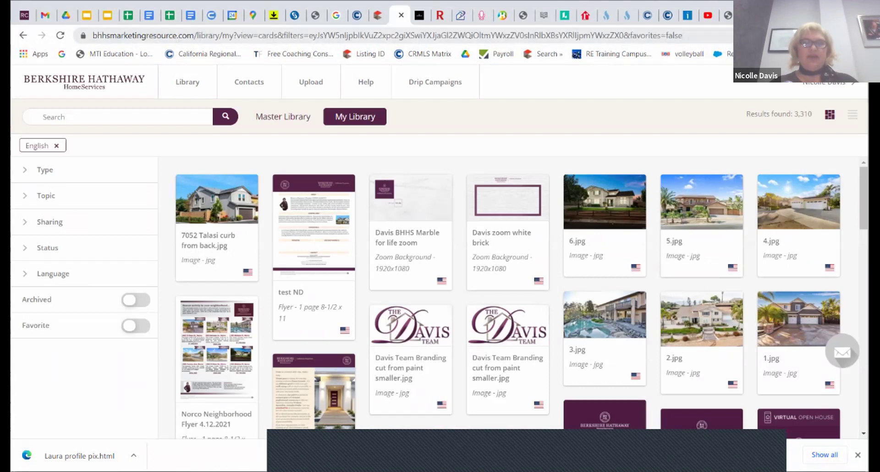
{"action": "key", "text": "ctrl+l"}
{"action": "type", "text": "www.bhhsresource.com"}
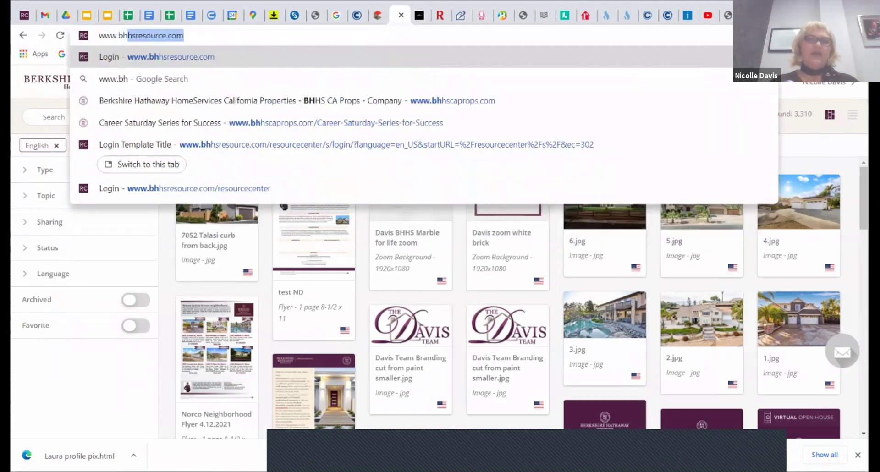
{"action": "key", "text": "Return"}
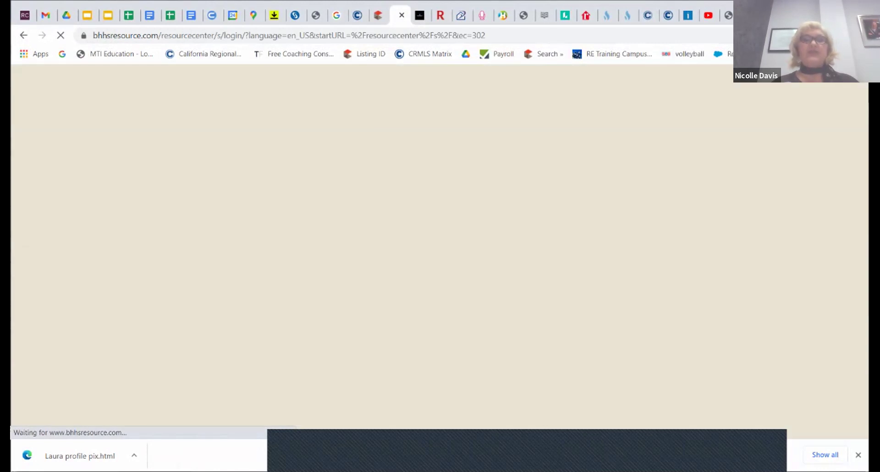
{"action": "key", "text": "Return"}
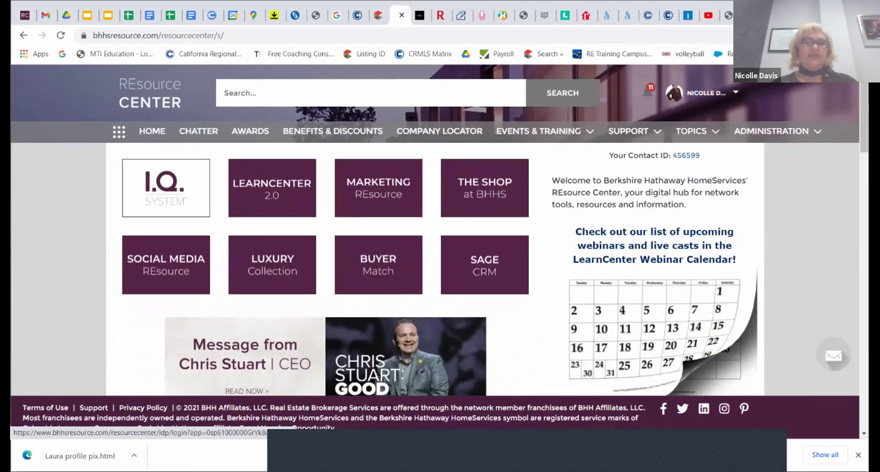
- Search the REsource Center for "listing ppt"
{"action": "left_click", "coordinate": [367, 93]}
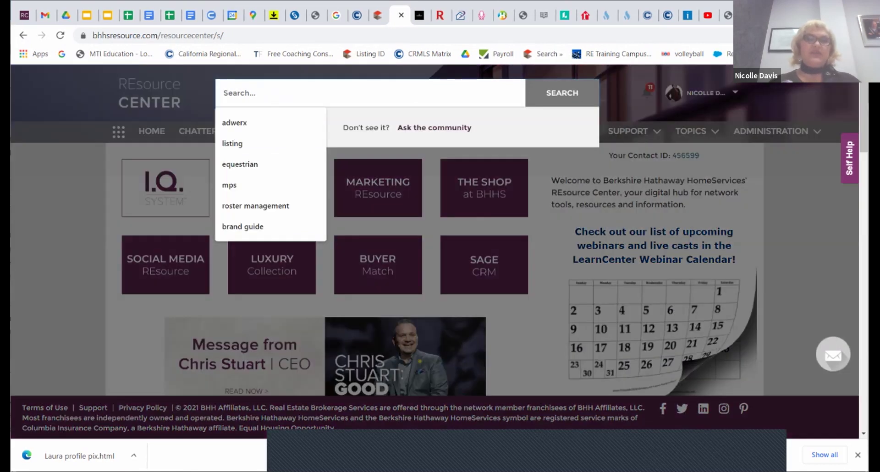
{"action": "type", "text": "listing ppt"}
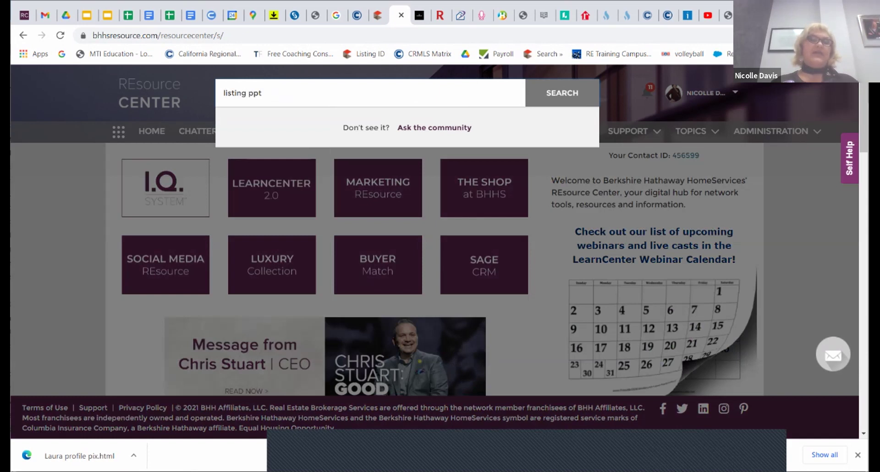
{"action": "key", "text": "Return"}
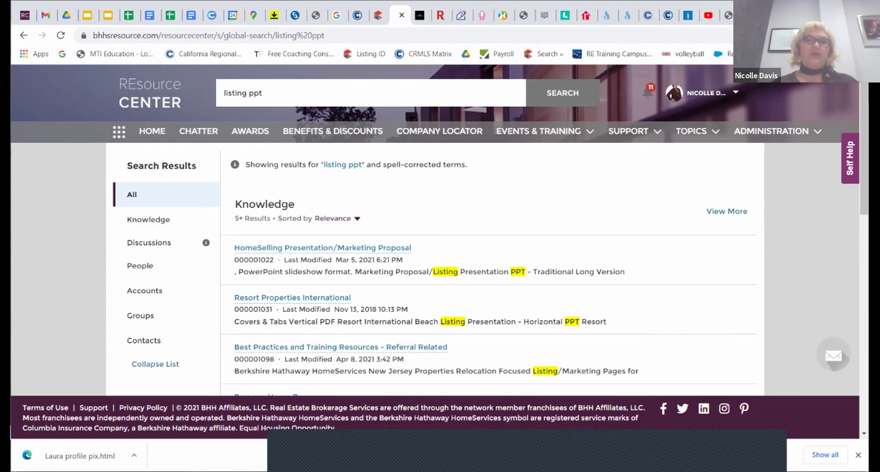
- Change the REsource Center search to "listing presentation" and run it
{"action": "left_click", "coordinate": [264, 93]}
{"action": "key", "text": "BackSpace"}
{"action": "key", "text": "BackSpace"}
{"action": "key", "text": "BackSpace"}
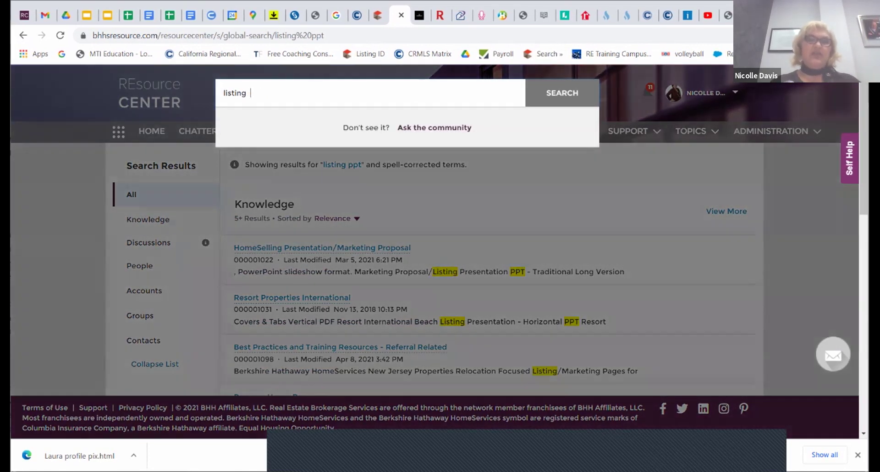
{"action": "type", "text": "pres"}
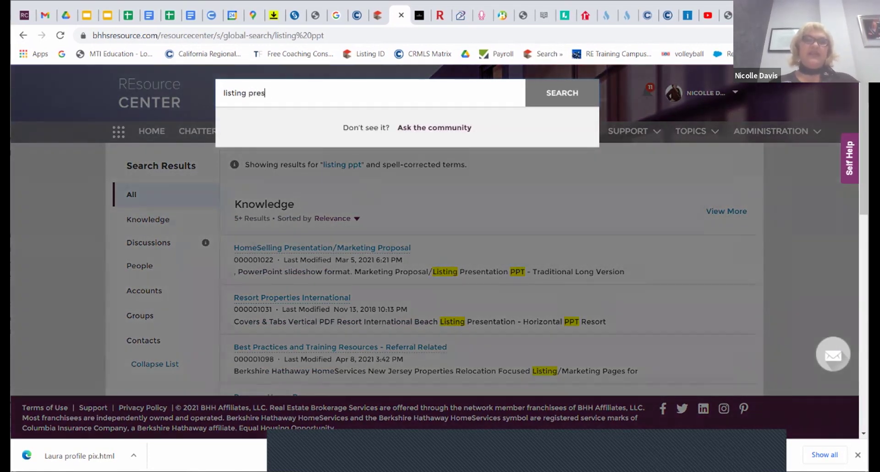
{"action": "type", "text": "entatio"}
{"action": "type", "text": "n"}
{"action": "key", "text": "Return"}
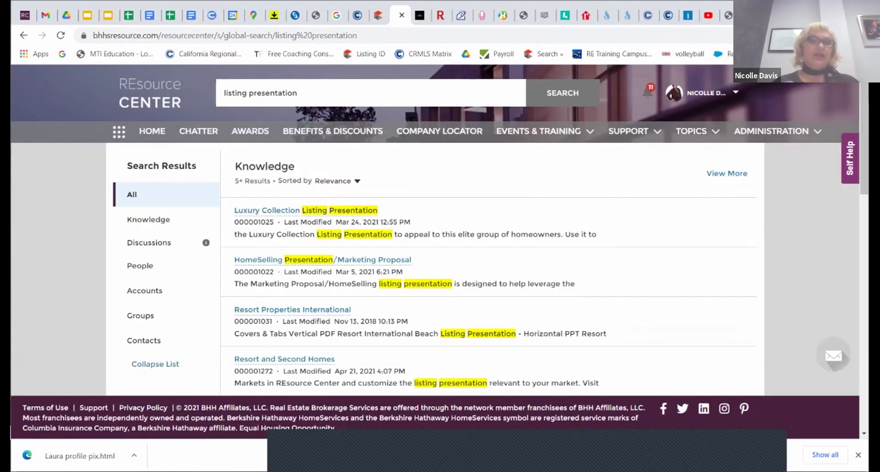
- Preview the Luxury Collection Listing Presentation and HomeSelling Presentation/Marketing Proposal articles from the results, closing both
{"action": "left_click", "coordinate": [270, 210]}
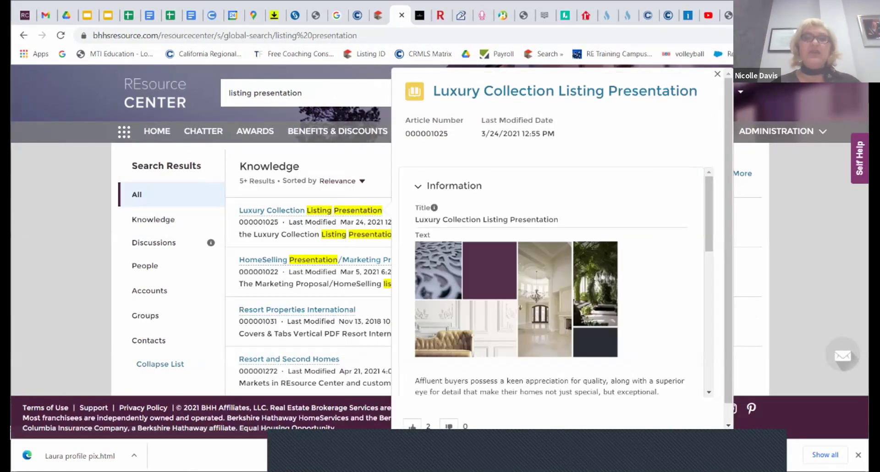
{"action": "left_click", "coordinate": [271, 210]}
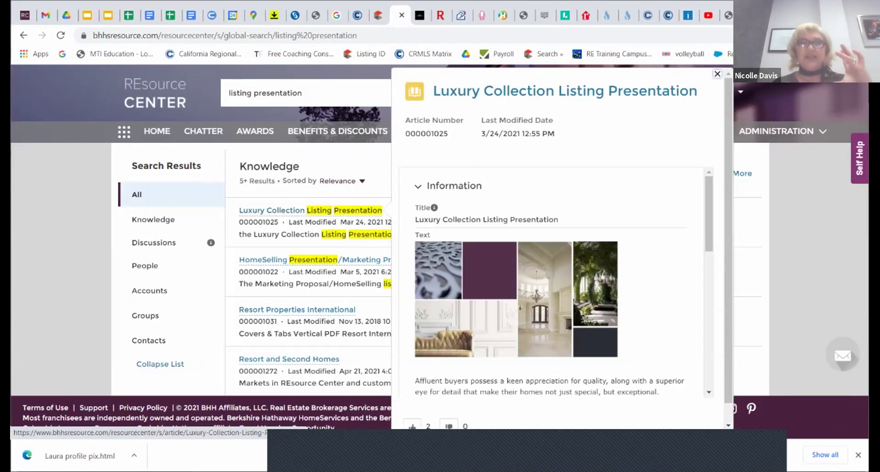
{"action": "left_click", "coordinate": [266, 259]}
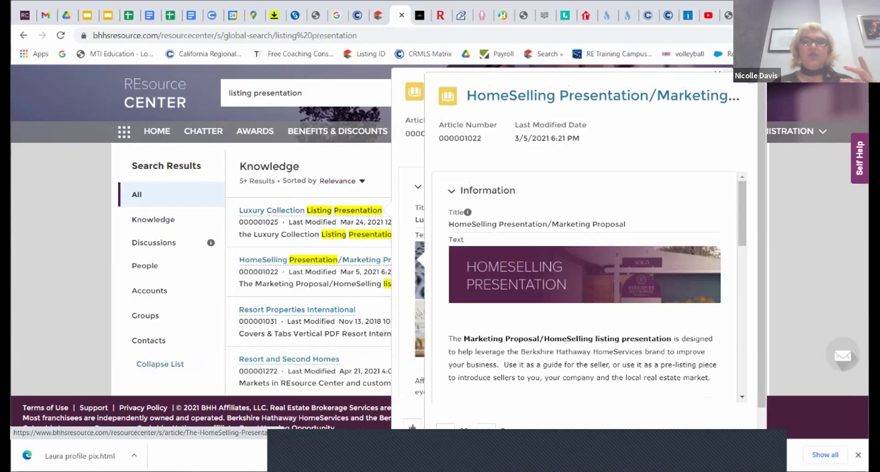
{"action": "scroll", "coordinate": [587, 285], "scroll_direction": "down", "scroll_amount": 7}
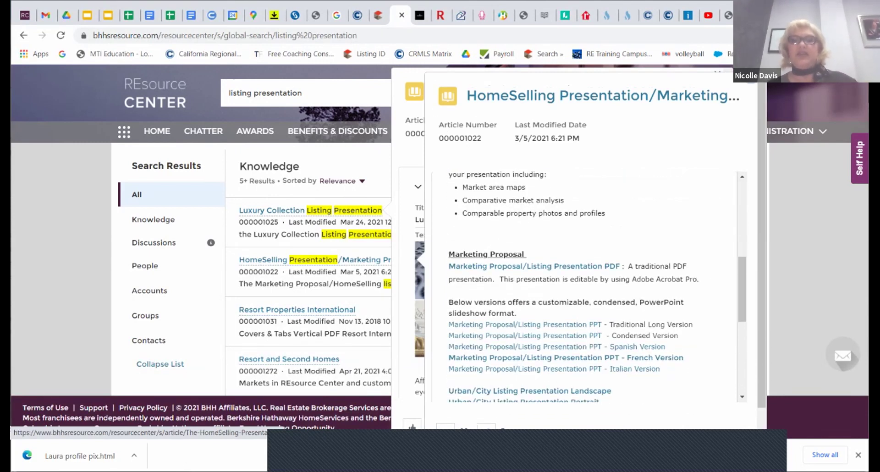
{"action": "key", "text": "Escape"}
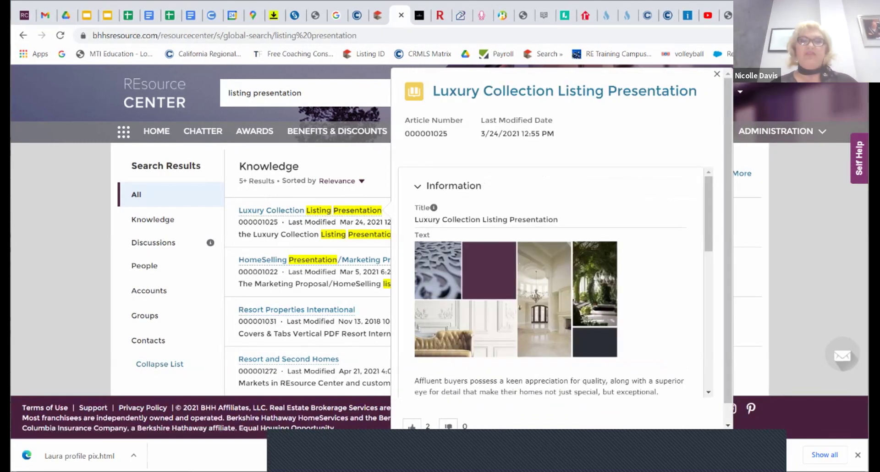
{"action": "key", "text": "Escape"}
- Reopen the HomeSelling Presentation/Marketing Proposal article, review its downloadable Listing Presentation PDF and PPT versions, and close it
{"action": "left_click", "coordinate": [266, 259]}
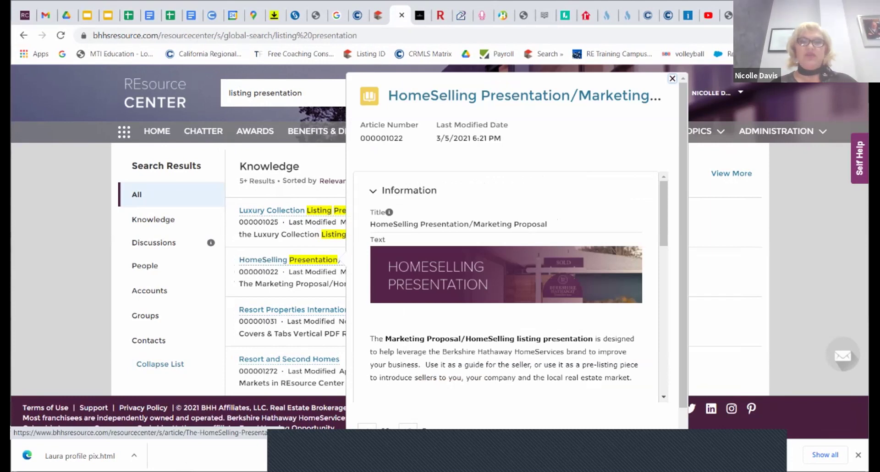
{"action": "scroll", "coordinate": [509, 285], "scroll_direction": "down", "scroll_amount": 4}
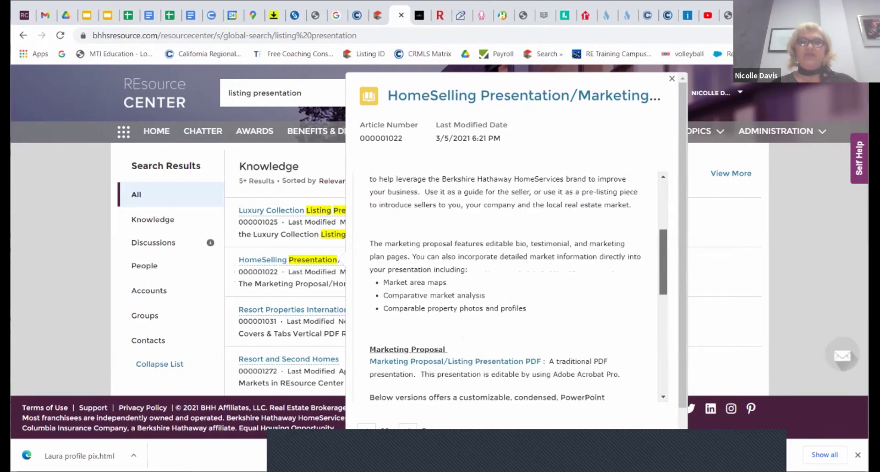
{"action": "scroll", "coordinate": [509, 284], "scroll_direction": "down", "scroll_amount": 3}
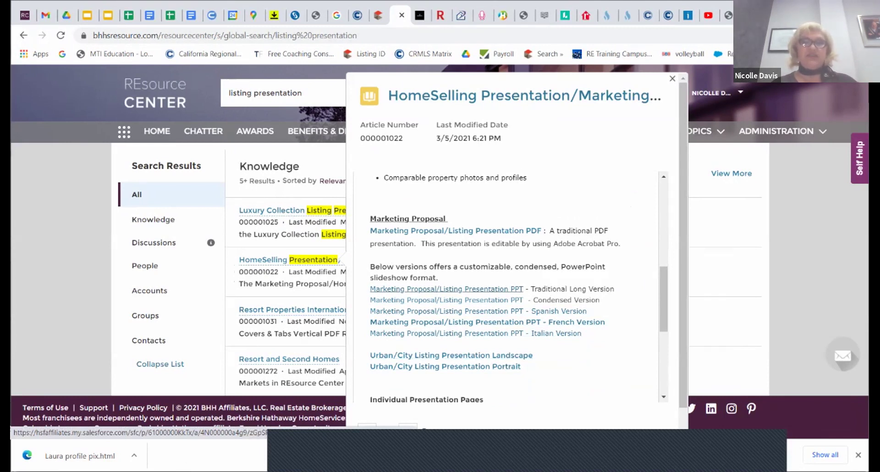
{"action": "key", "text": "Escape"}
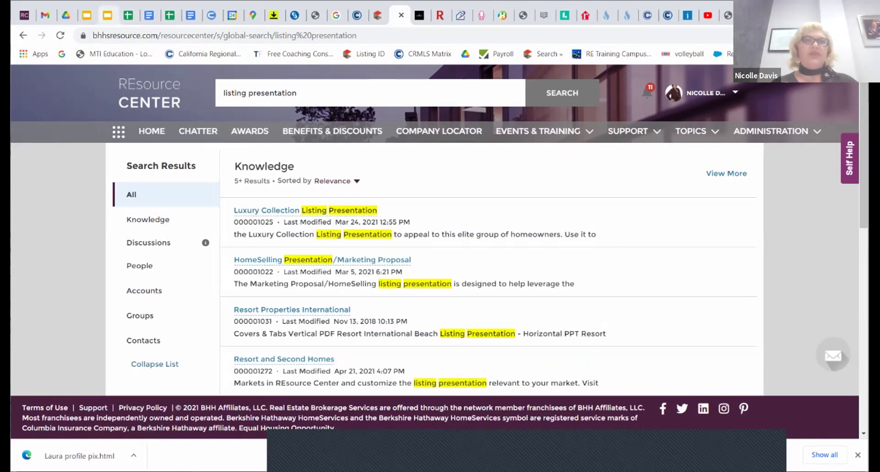
- Switch to Google Drive, launch Drive again from Gmail, and return to the Sample file for Saturday Series folder
{"action": "left_click", "coordinate": [58, 15]}
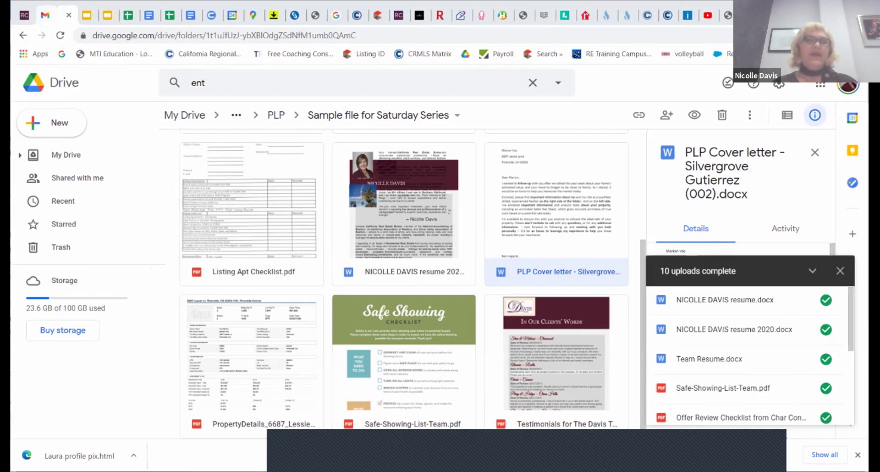
{"action": "left_click", "coordinate": [45, 16]}
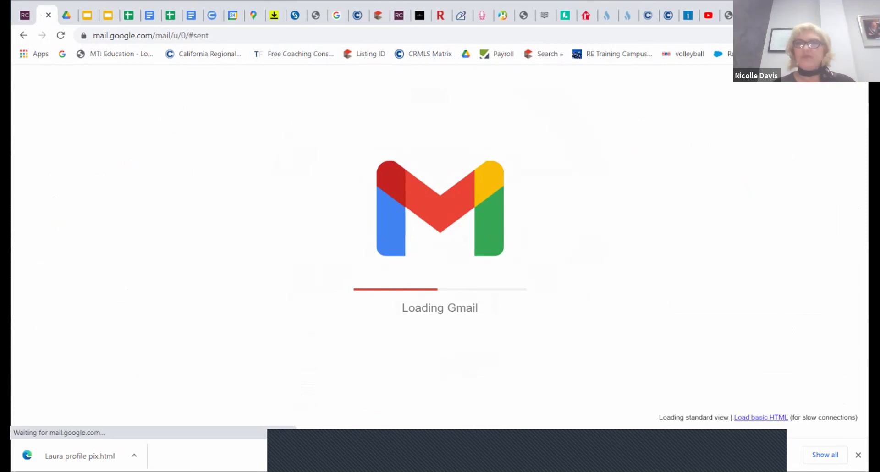
{"action": "left_click", "coordinate": [822, 85]}
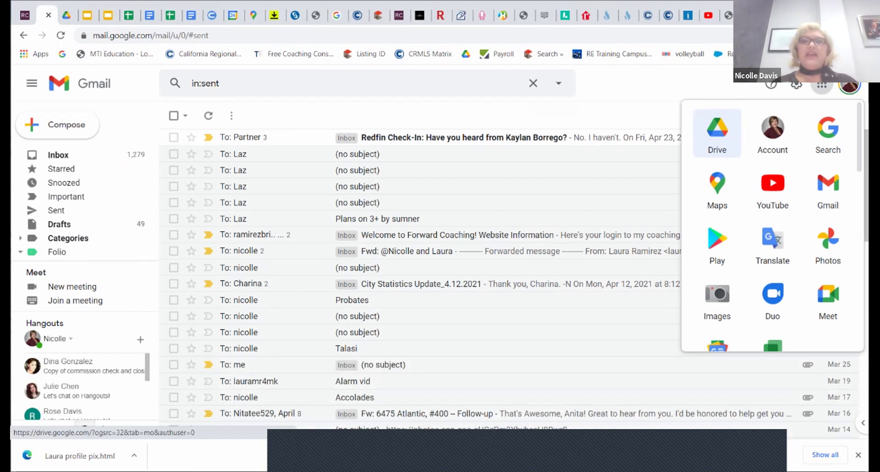
{"action": "left_click", "coordinate": [717, 130]}
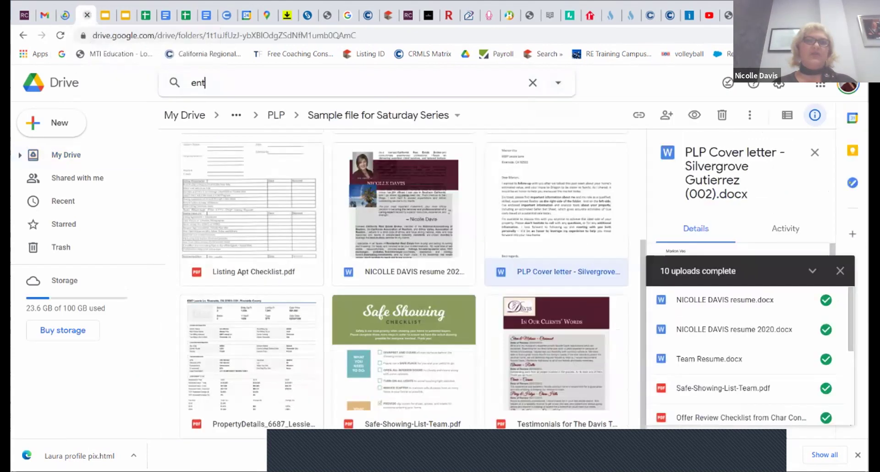
{"action": "type", "text": "t"}
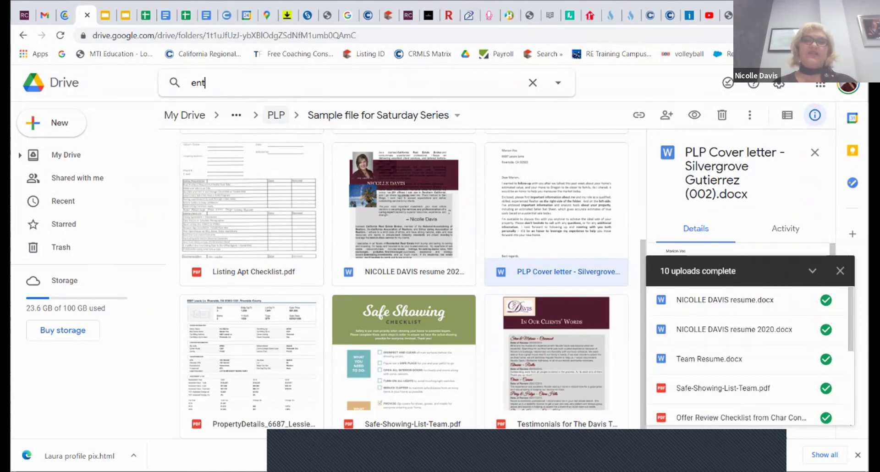
- Go up to the PLP folder, reopen Sample file for Saturday Series, and open the DavisTeam PLP Lite 2021 presentation
{"action": "left_click", "coordinate": [276, 115]}
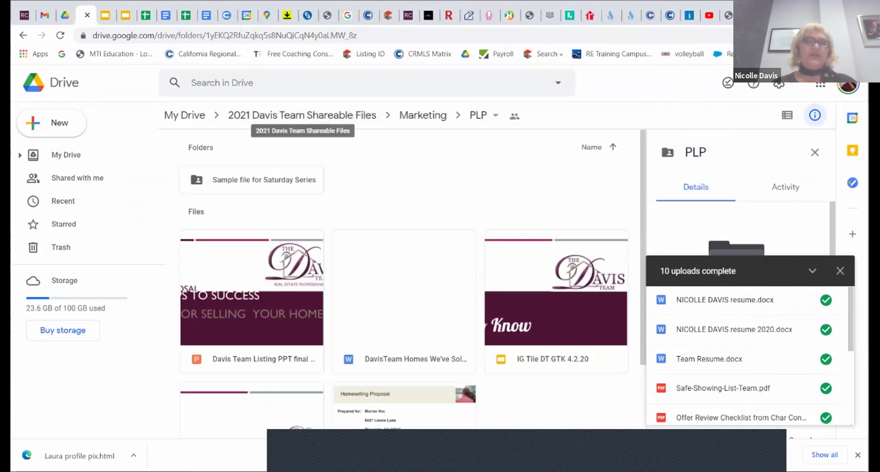
{"action": "double_click", "coordinate": [264, 180]}
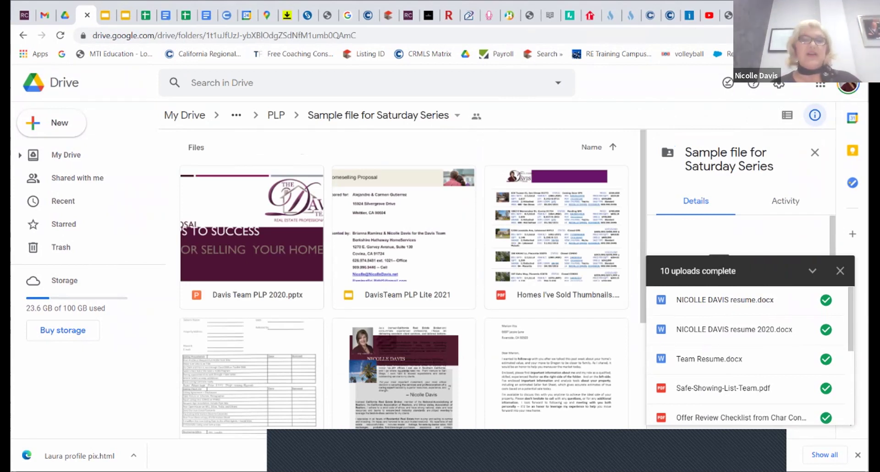
{"action": "double_click", "coordinate": [408, 295]}
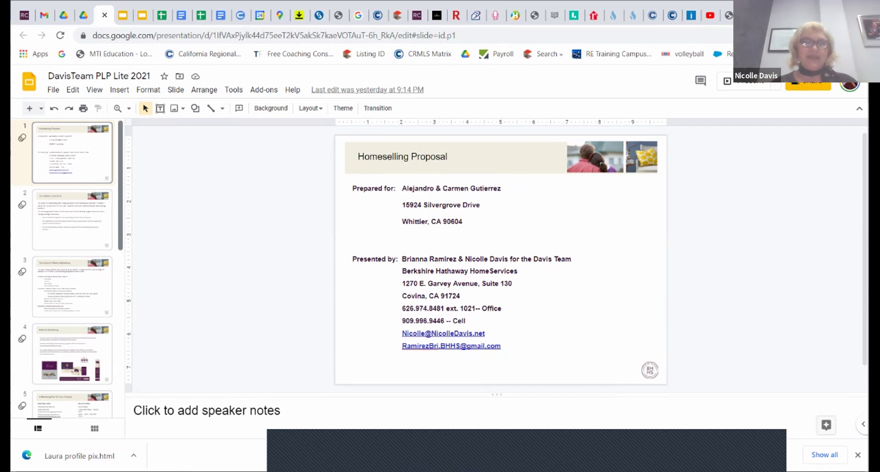
- Skim all the presentation's slide thumbnails, return to the first, and page through the opening slides up to National Advertising
{"action": "scroll", "coordinate": [72, 268], "scroll_direction": "down", "scroll_amount": 6}
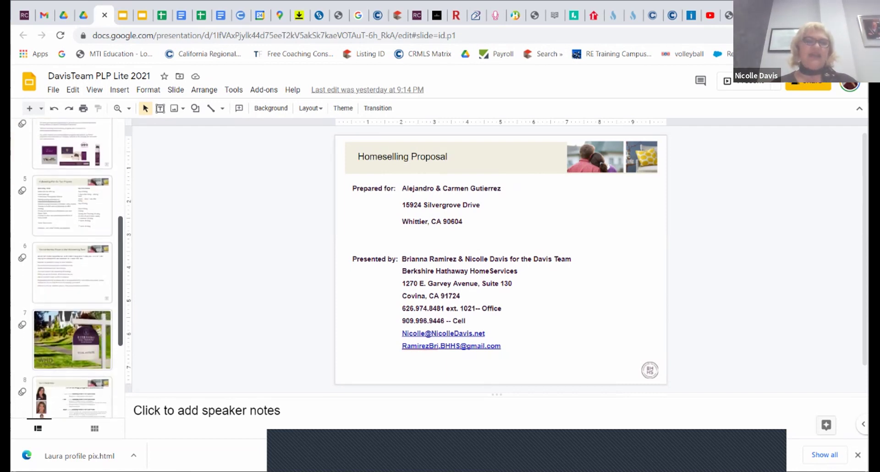
{"action": "scroll", "coordinate": [72, 268], "scroll_direction": "down", "scroll_amount": 2}
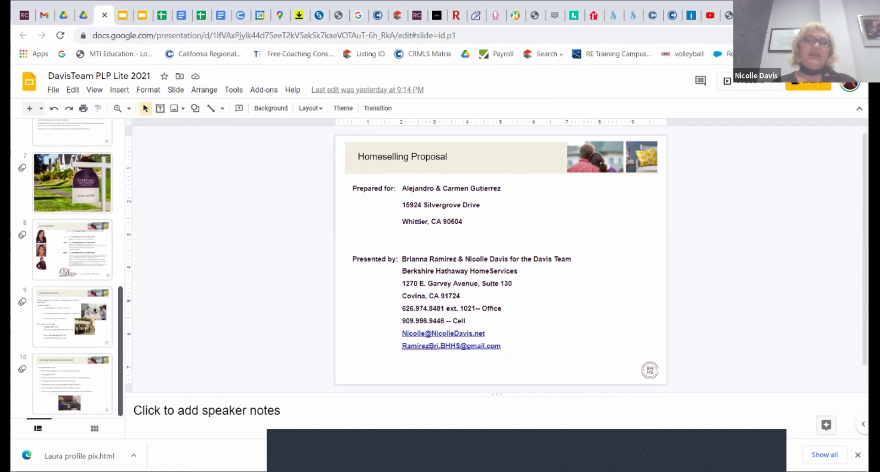
{"action": "scroll", "coordinate": [72, 269], "scroll_direction": "up", "scroll_amount": 8}
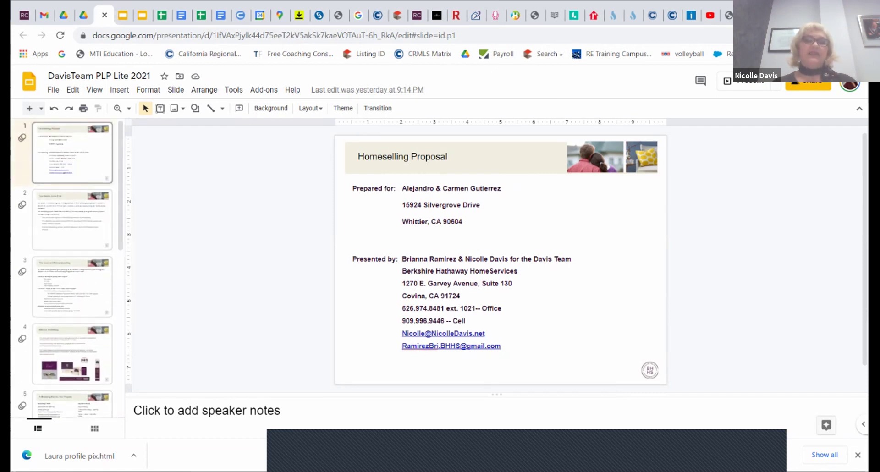
{"action": "left_click", "coordinate": [72, 220]}
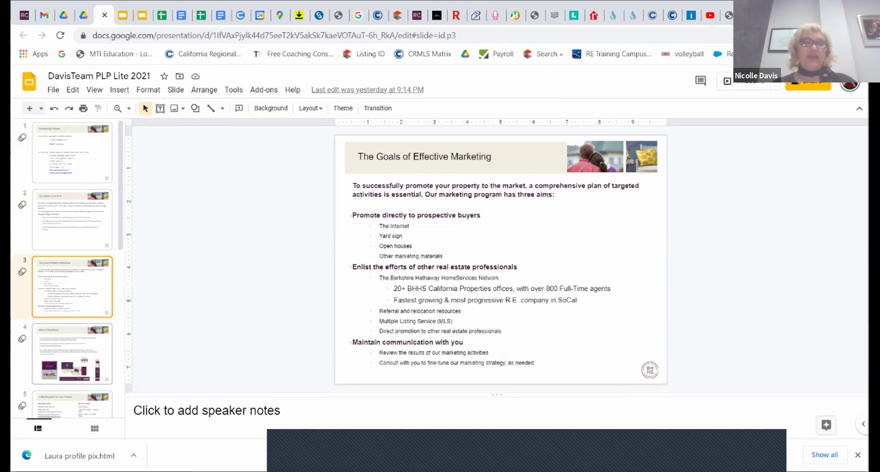
{"action": "left_click", "coordinate": [72, 353]}
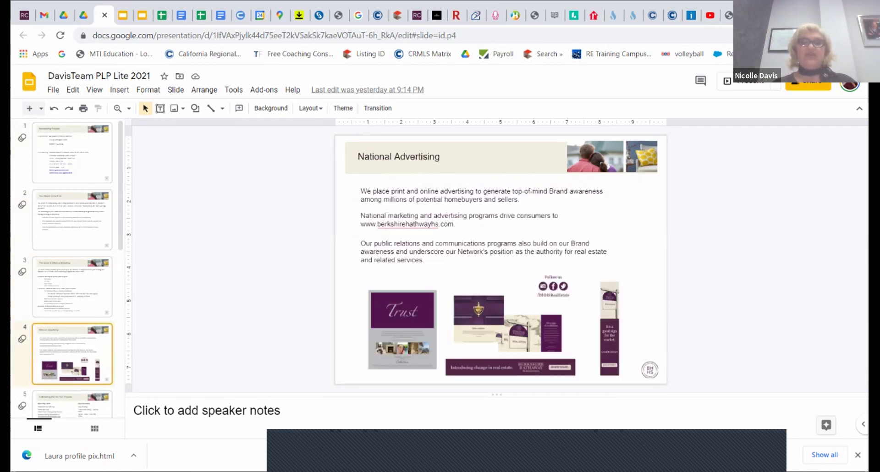
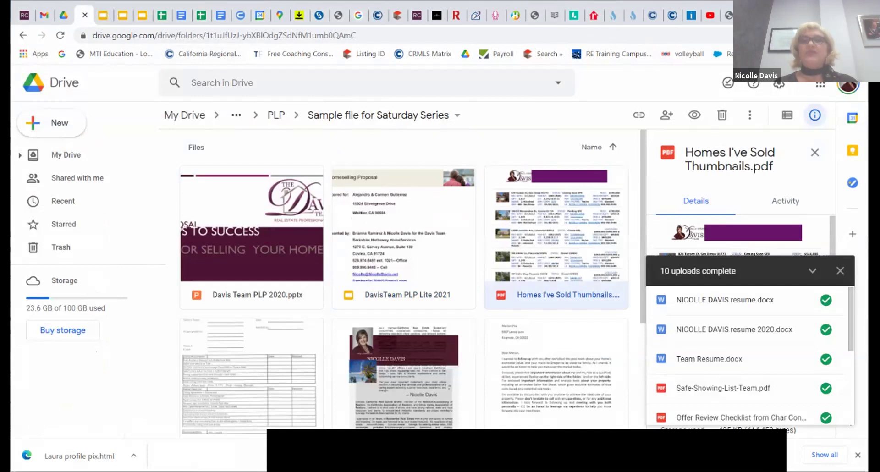
- Open Homes I've Sold Thumbnails.pdf from the sample folder, skim its sold-listing pages, and return to the first page
{"action": "key", "text": "Return"}
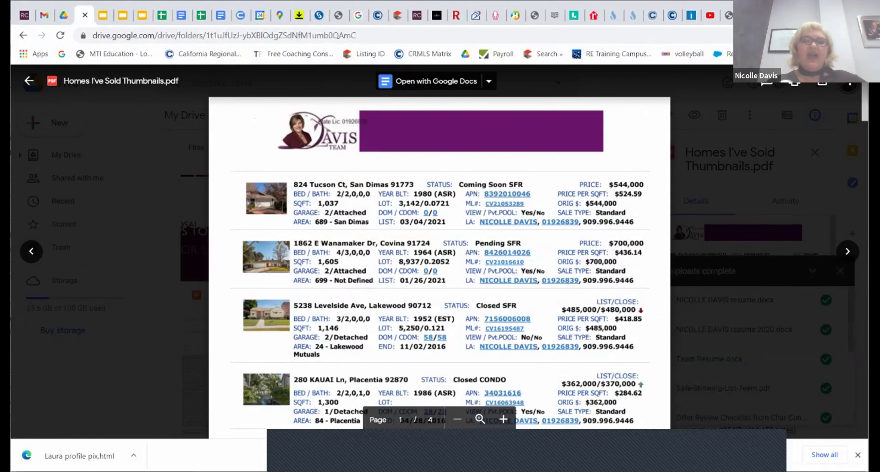
{"action": "scroll", "coordinate": [439, 263], "scroll_direction": "down", "scroll_amount": 10}
{"action": "scroll", "coordinate": [439, 252], "scroll_direction": "down", "scroll_amount": 20}
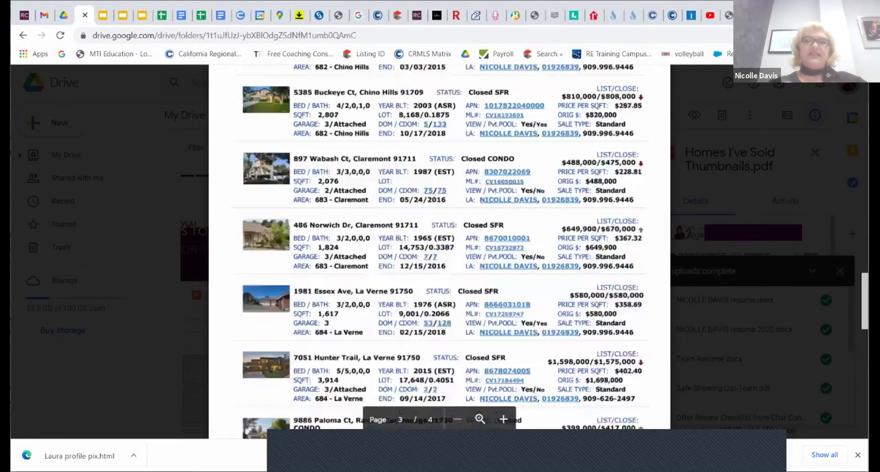
{"action": "scroll", "coordinate": [440, 251], "scroll_direction": "up", "scroll_amount": 20}
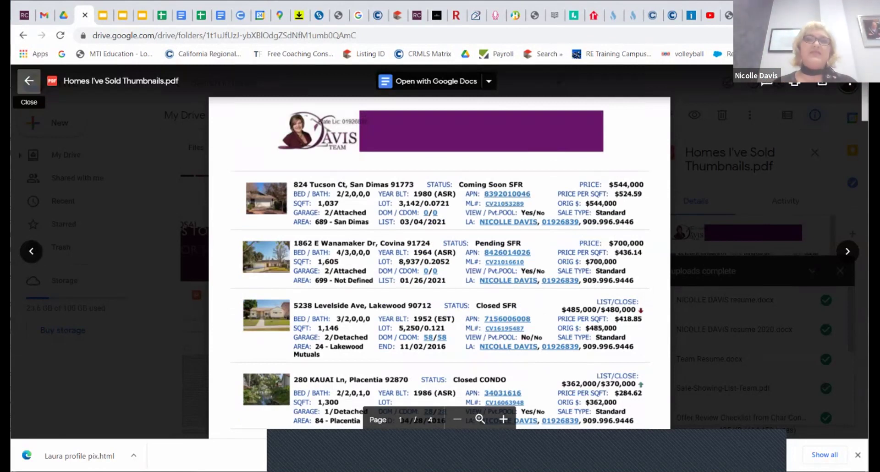
- Switch to CRMLS Matrix and open the Residential Detail search form
{"action": "left_click", "coordinate": [397, 15]}
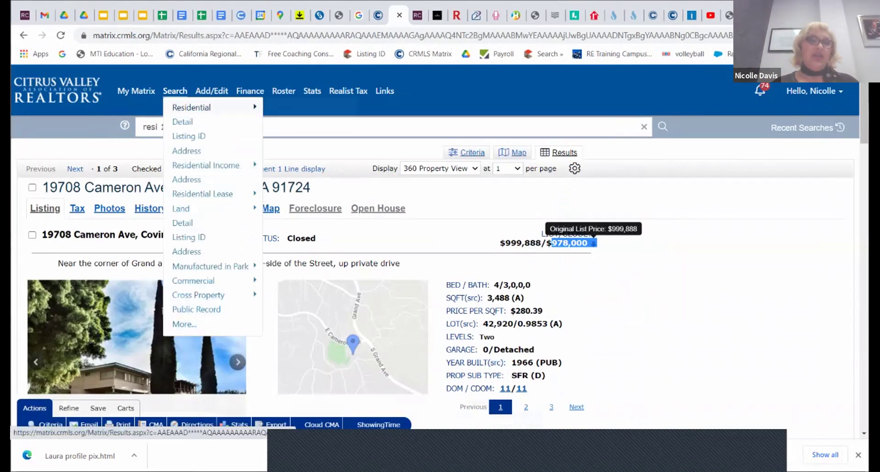
{"action": "mouse_move", "coordinate": [193, 107]}
{"action": "left_click", "coordinate": [285, 107]}
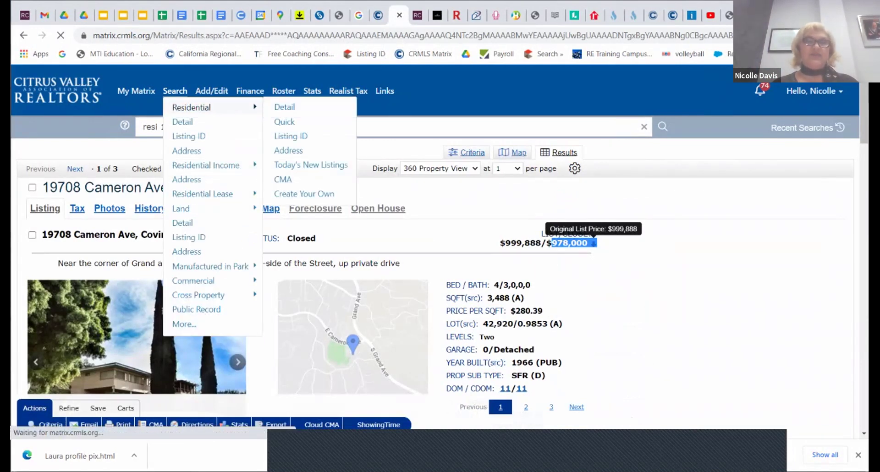
{"action": "mouse_move", "coordinate": [175, 90]}
{"action": "mouse_move", "coordinate": [192, 107]}
{"action": "left_click", "coordinate": [285, 106]}
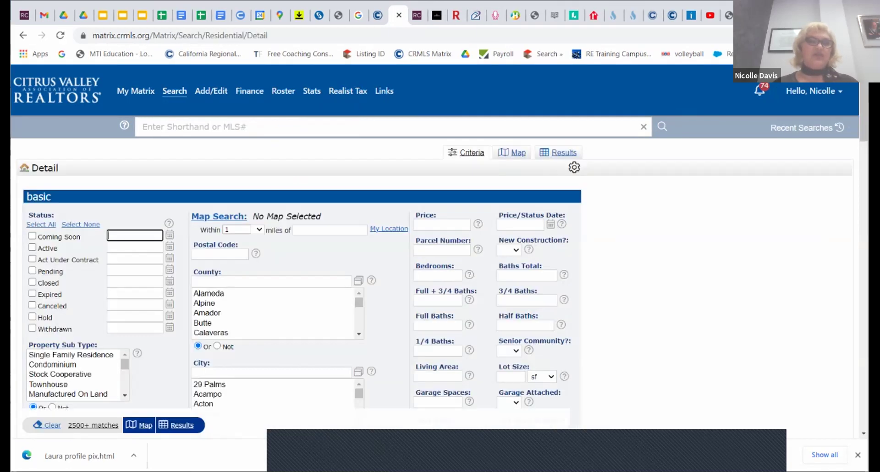
- Include Closed listings in the search criteria and set their date range to 0-365 days
{"action": "left_click", "coordinate": [32, 282]}
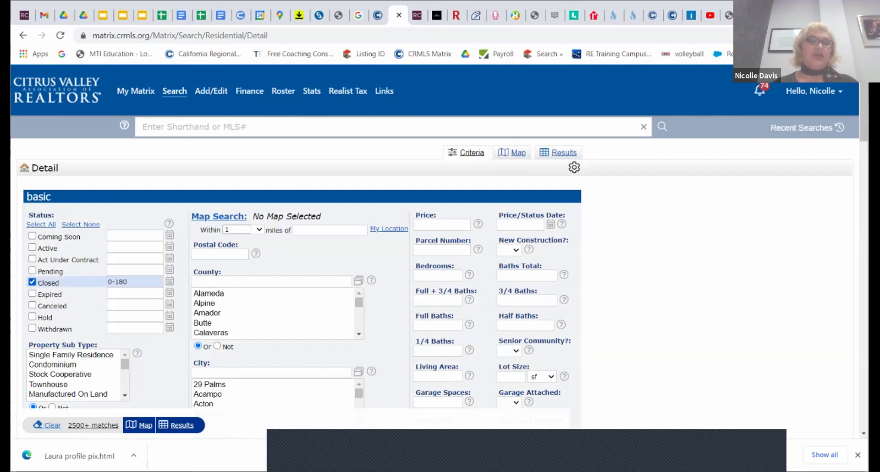
{"action": "left_click", "coordinate": [135, 282]}
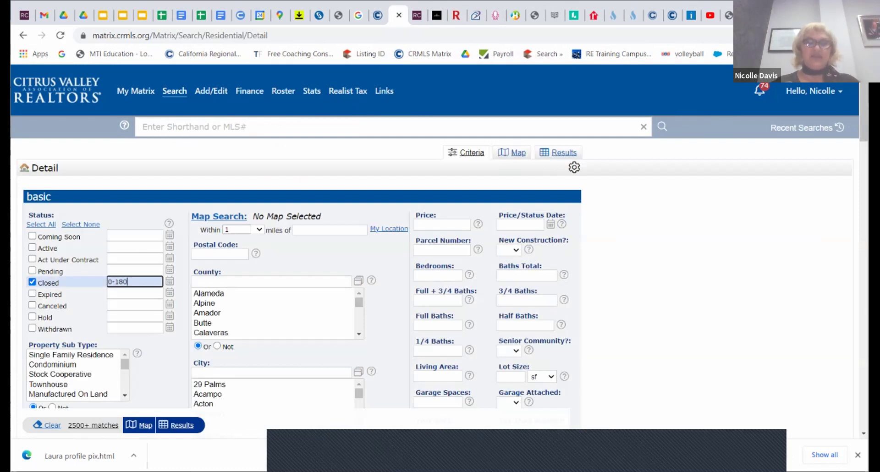
{"action": "key", "text": "BackSpace"}
{"action": "key", "text": "BackSpace"}
{"action": "key", "text": "BackSpace"}
{"action": "type", "text": "365"}
{"action": "key", "text": "Tab"}
- Examine the additional search fields for List Office Name and List Office MlsId, then return to the basic criteria
{"action": "scroll", "coordinate": [441, 239], "scroll_direction": "down", "scroll_amount": 20}
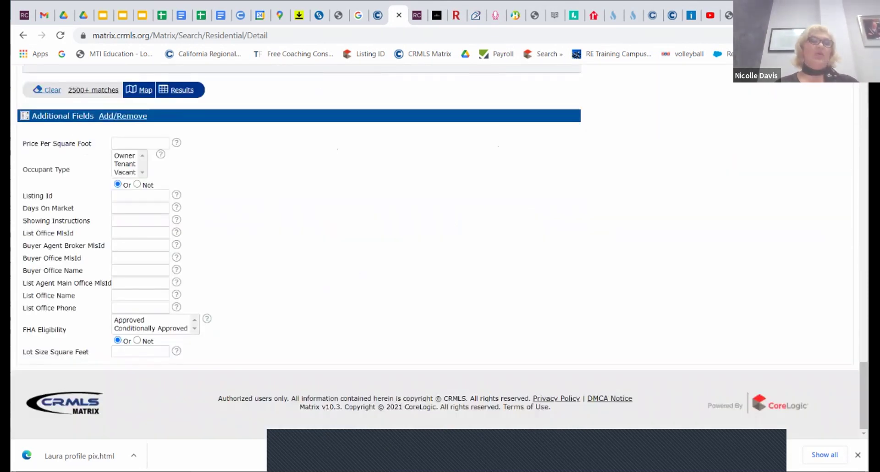
{"action": "scroll", "coordinate": [298, 248], "scroll_direction": "up", "scroll_amount": 3}
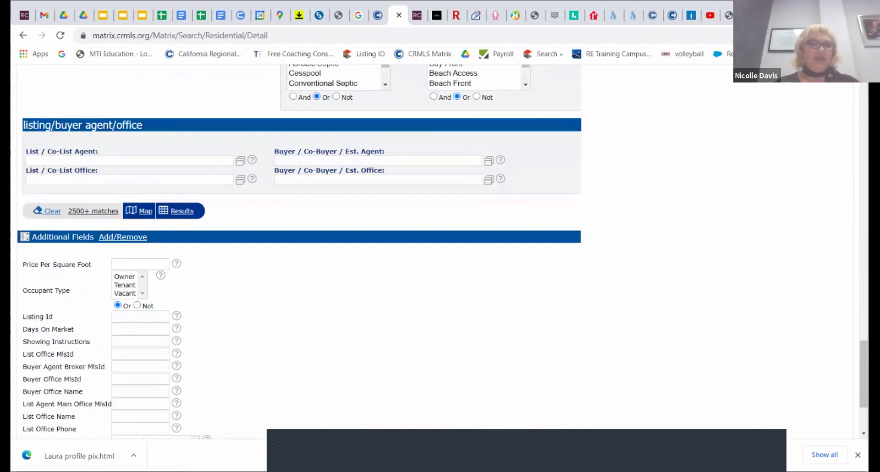
{"action": "scroll", "coordinate": [298, 248], "scroll_direction": "down", "scroll_amount": 3}
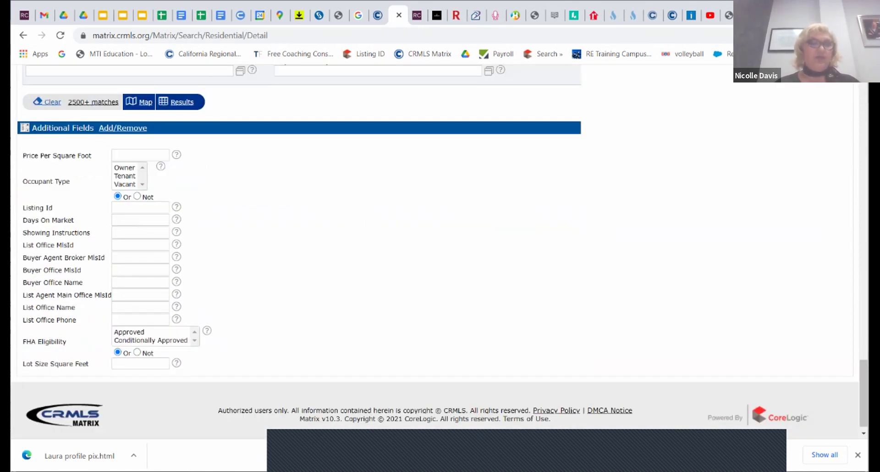
{"action": "scroll", "coordinate": [439, 247], "scroll_direction": "down", "scroll_amount": 1}
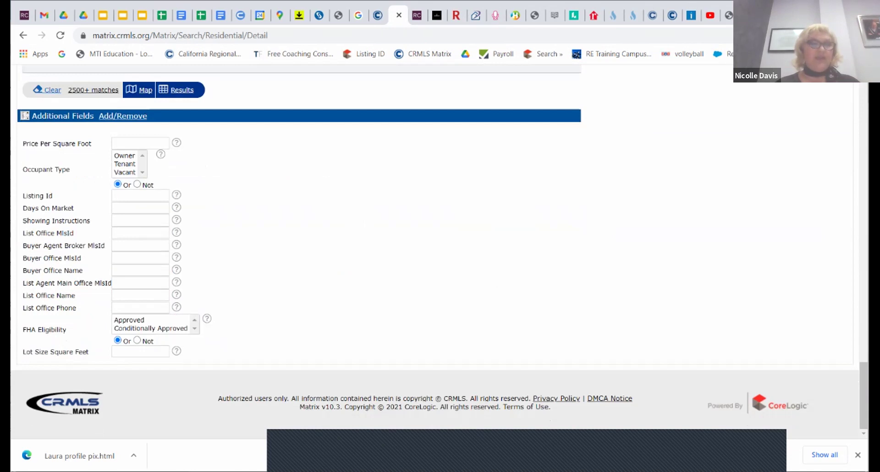
{"action": "left_click_drag", "start_coordinate": [22, 295], "coordinate": [71, 295]}
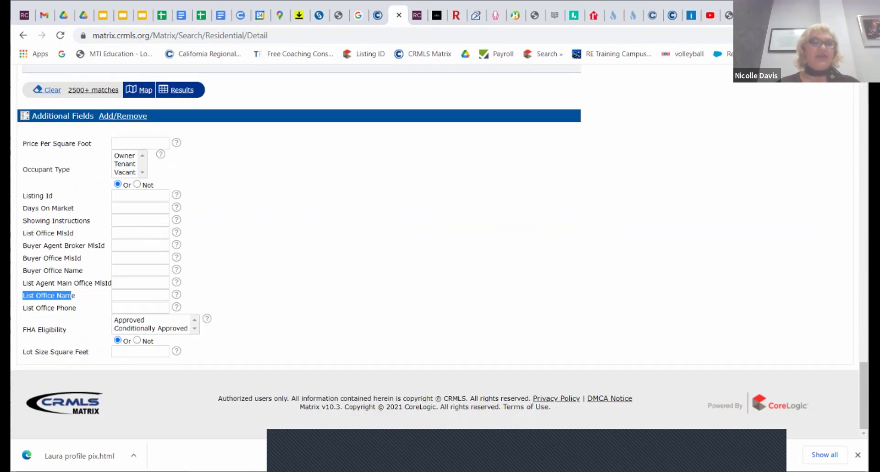
{"action": "left_click_drag", "start_coordinate": [23, 233], "coordinate": [73, 233]}
{"action": "left_click", "coordinate": [141, 233]}
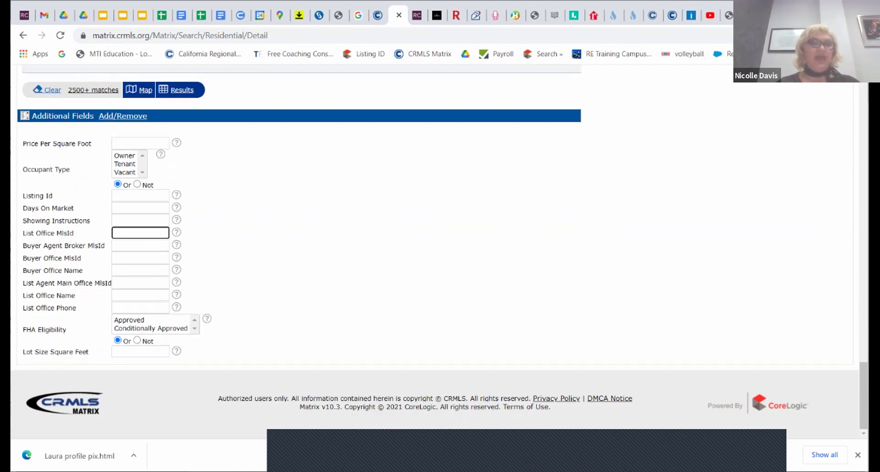
{"action": "scroll", "coordinate": [441, 239], "scroll_direction": "up", "scroll_amount": 20}
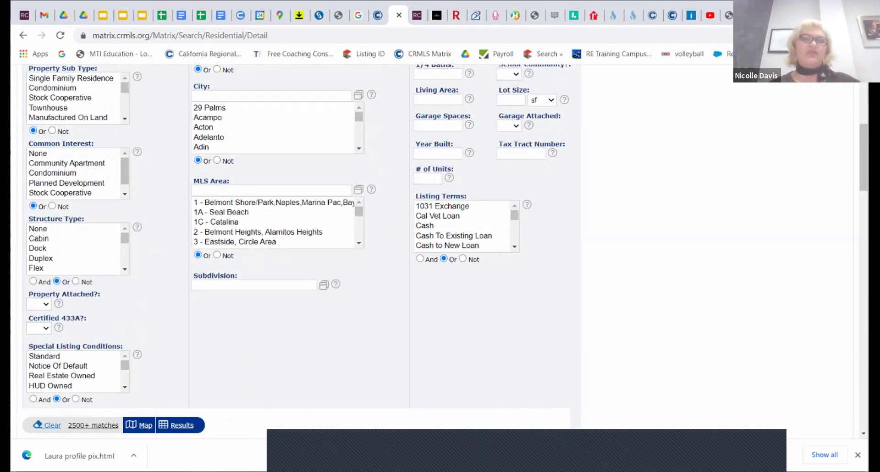
{"action": "scroll", "coordinate": [440, 238], "scroll_direction": "up", "scroll_amount": 5}
{"action": "scroll", "coordinate": [440, 238], "scroll_direction": "up", "scroll_amount": 2}
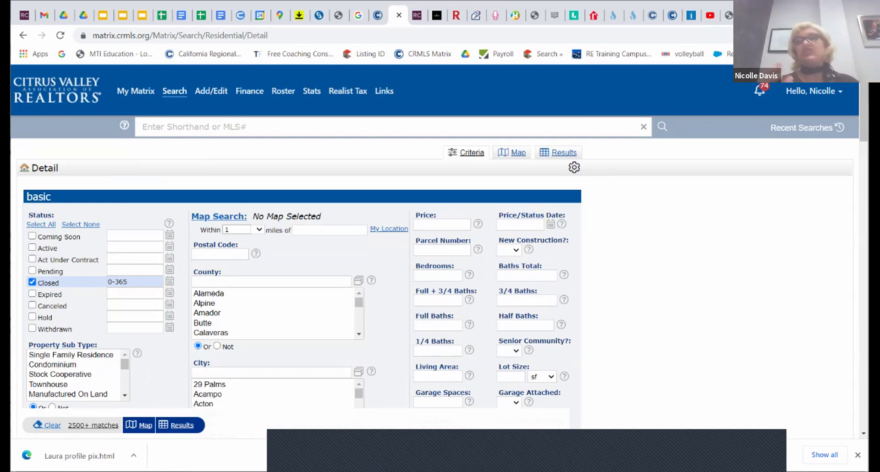
- Leave the Detail search form and reopen the most recent residential street-address search from the recent searches
{"action": "mouse_move", "coordinate": [250, 91]}
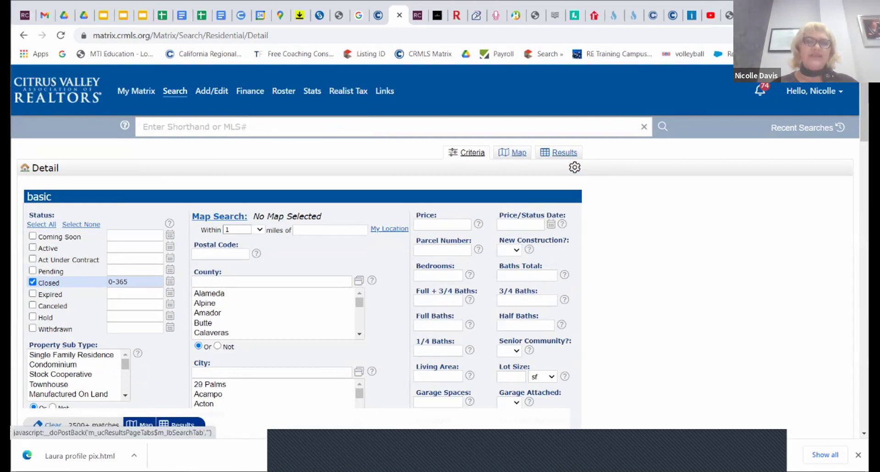
{"action": "left_click", "coordinate": [182, 424]}
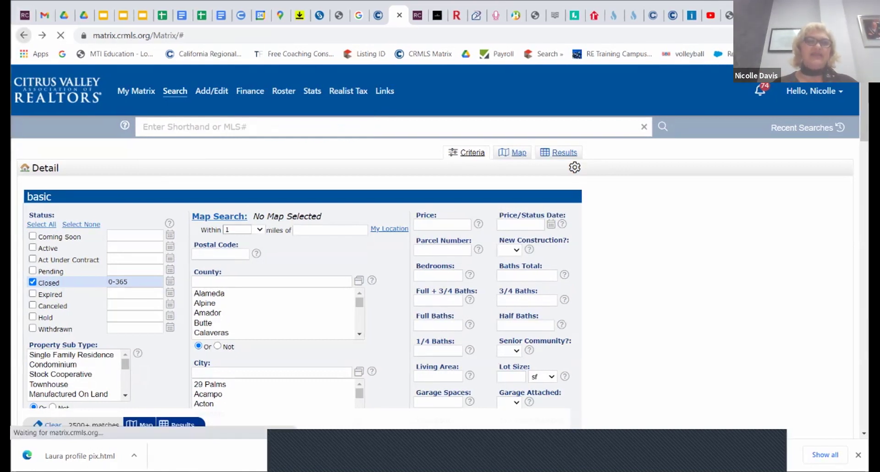
{"action": "mouse_move", "coordinate": [175, 91]}
{"action": "left_click", "coordinate": [807, 125]}
{"action": "left_click", "coordinate": [736, 106]}
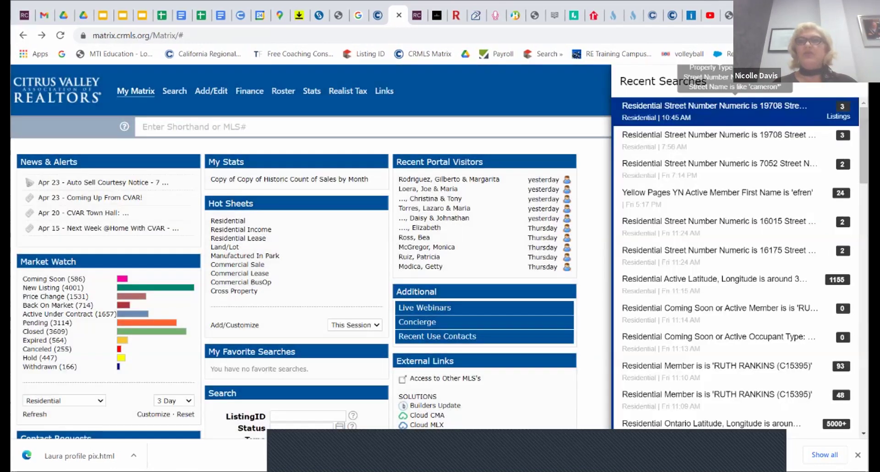
- Find and highlight the listing office's MLS code in the listing's Agent / Office section, then return to the listing's beginning
{"action": "scroll", "coordinate": [440, 229], "scroll_direction": "down", "scroll_amount": 20}
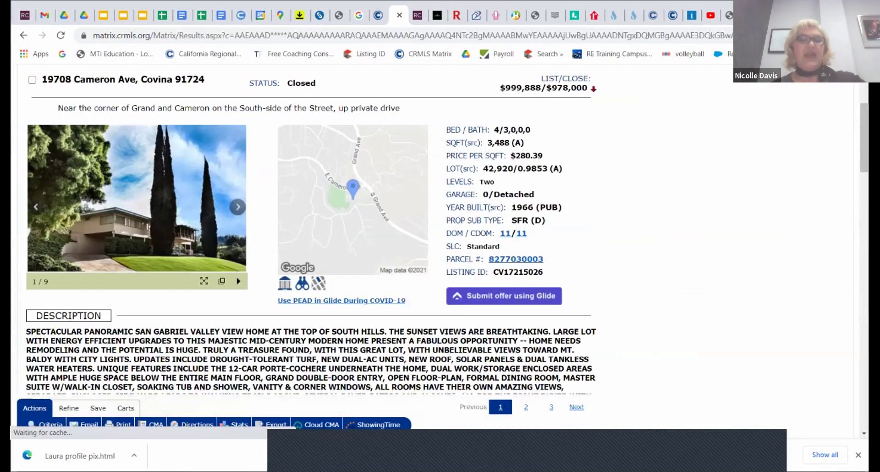
{"action": "scroll", "coordinate": [440, 229], "scroll_direction": "down", "scroll_amount": 2}
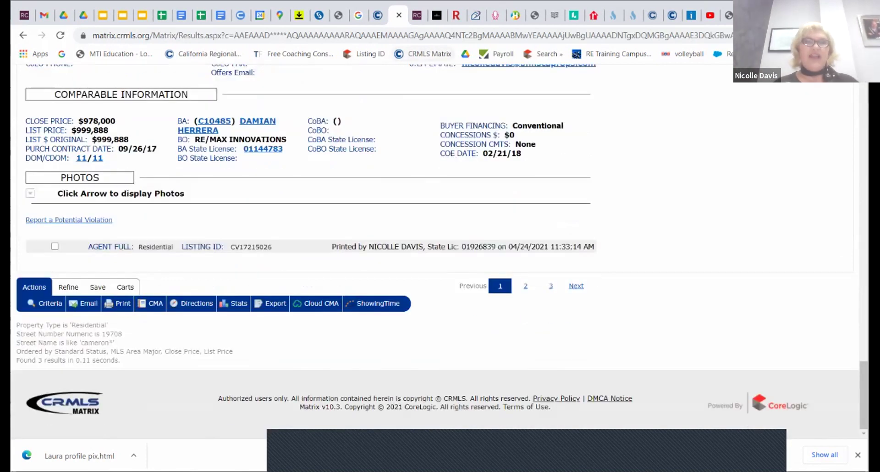
{"action": "scroll", "coordinate": [441, 230], "scroll_direction": "up", "scroll_amount": 3}
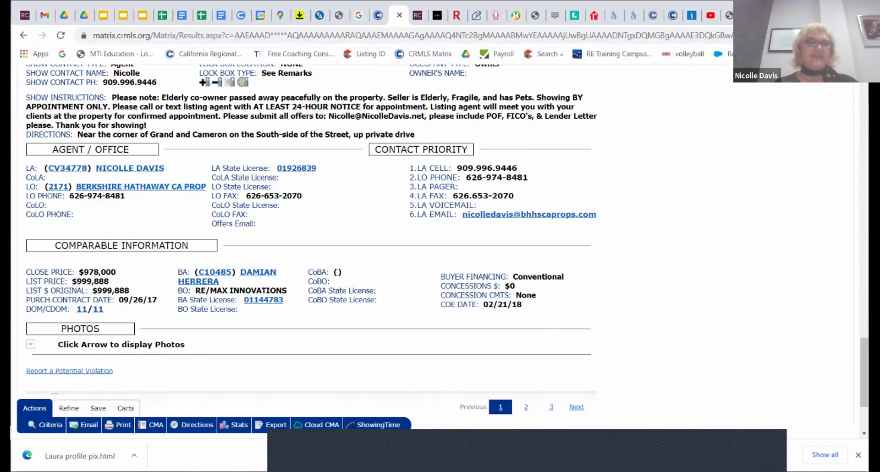
{"action": "left_click_drag", "start_coordinate": [27, 65], "coordinate": [54, 186]}
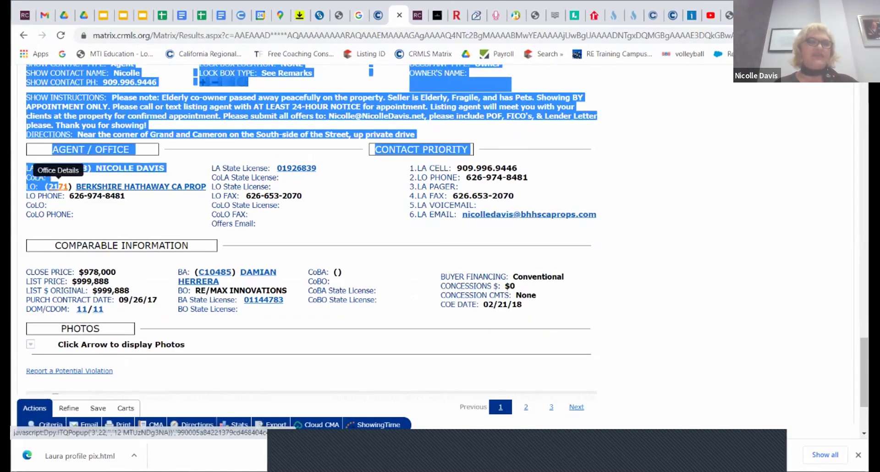
{"action": "left_click", "coordinate": [53, 186]}
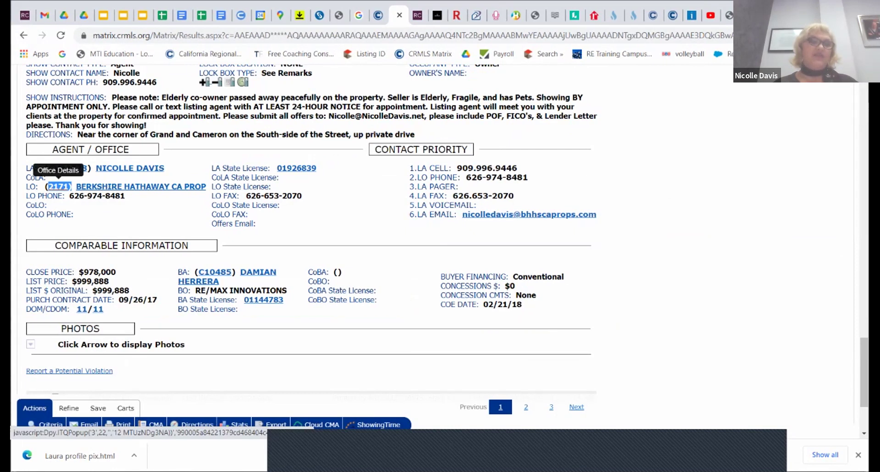
{"action": "double_click", "coordinate": [68, 186]}
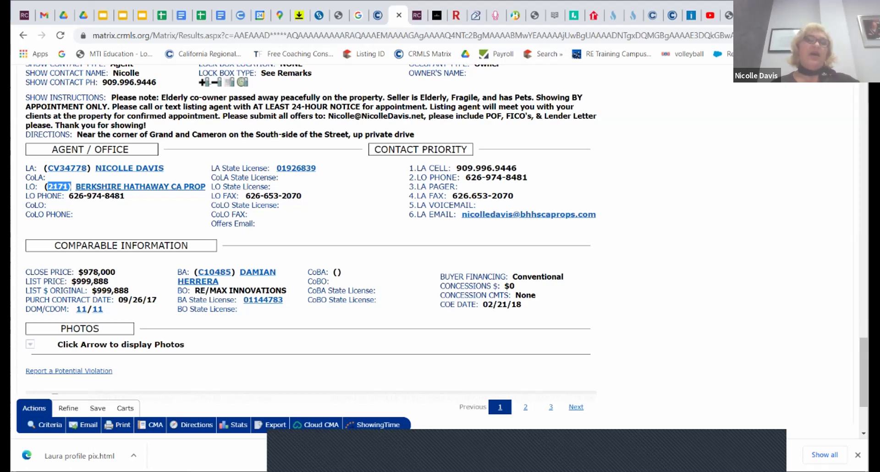
{"action": "scroll", "coordinate": [440, 229], "scroll_direction": "up", "scroll_amount": 20}
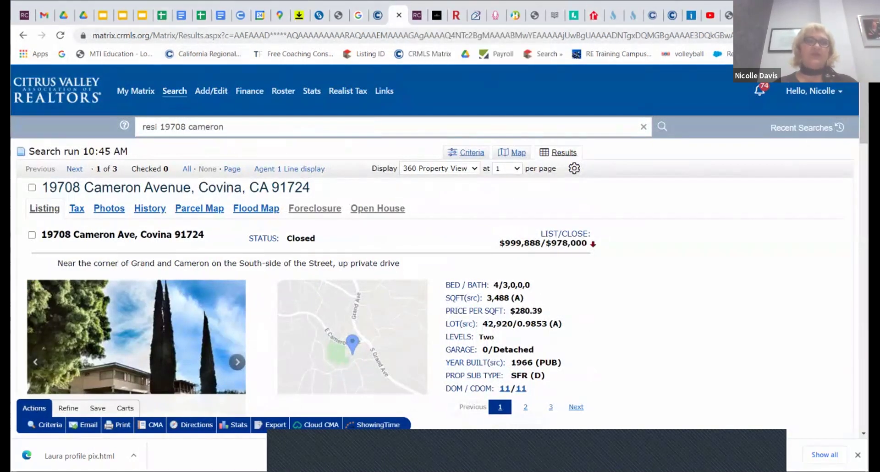
- Switch to Google Drive, close the Homes I've Sold Thumbnails.pdf preview, and return to the Matrix listing
{"action": "left_click", "coordinate": [84, 15]}
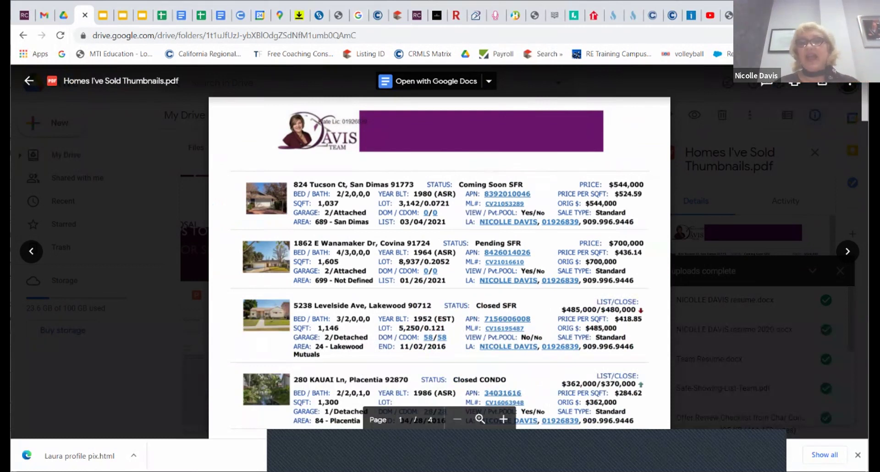
{"action": "left_click", "coordinate": [29, 81]}
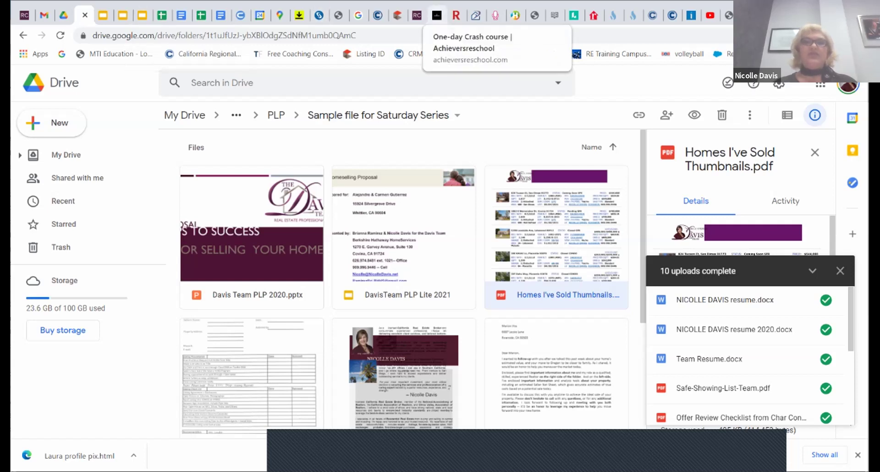
{"action": "left_click", "coordinate": [397, 15]}
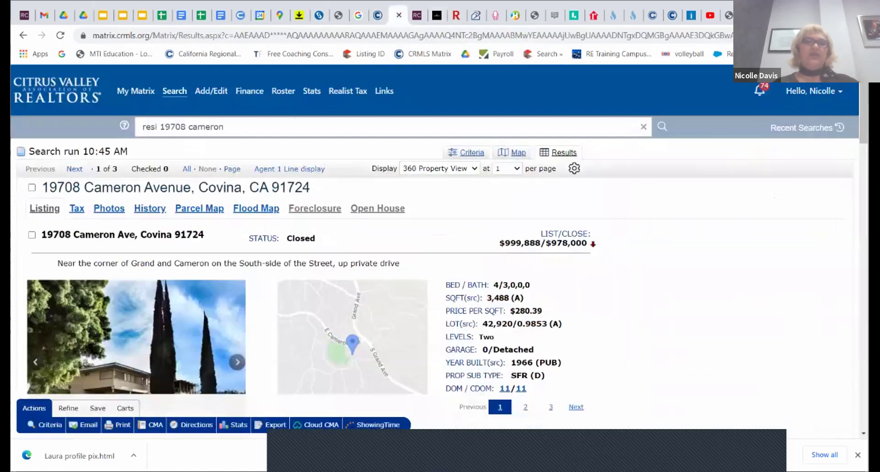
- Select the closed listing for printing and choose the Customer Thumbnail print format
{"action": "left_click", "coordinate": [32, 187]}
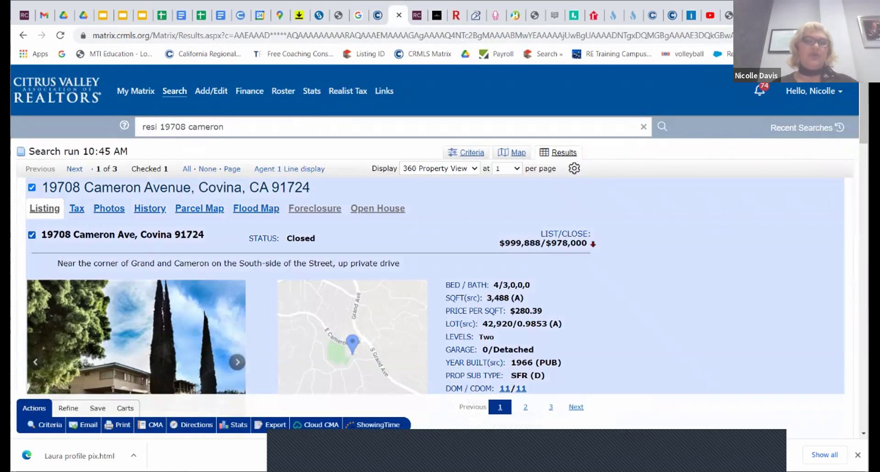
{"action": "left_click", "coordinate": [118, 424]}
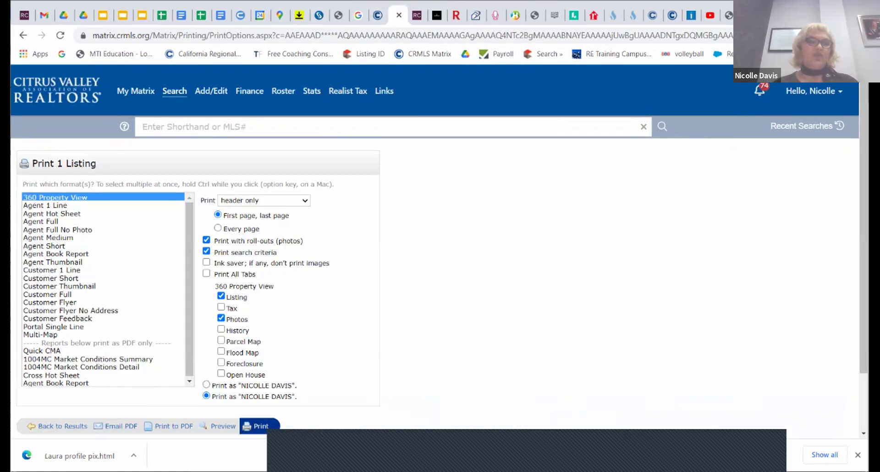
{"action": "left_click", "coordinate": [50, 270]}
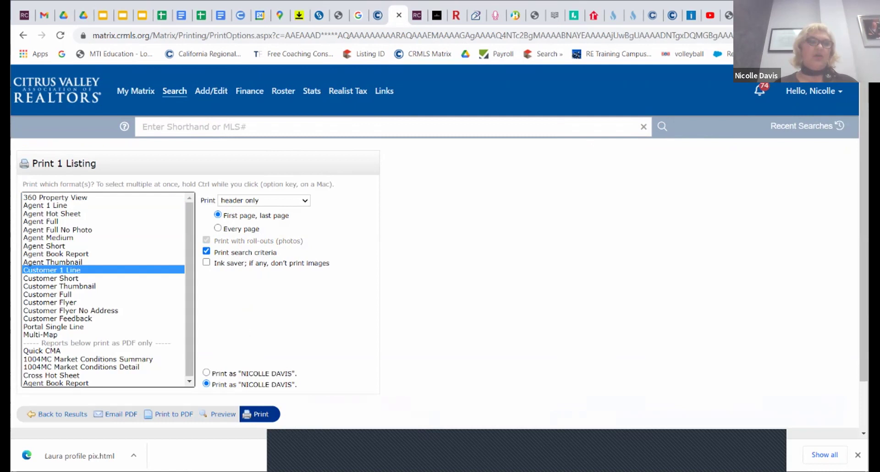
{"action": "left_click", "coordinate": [53, 262]}
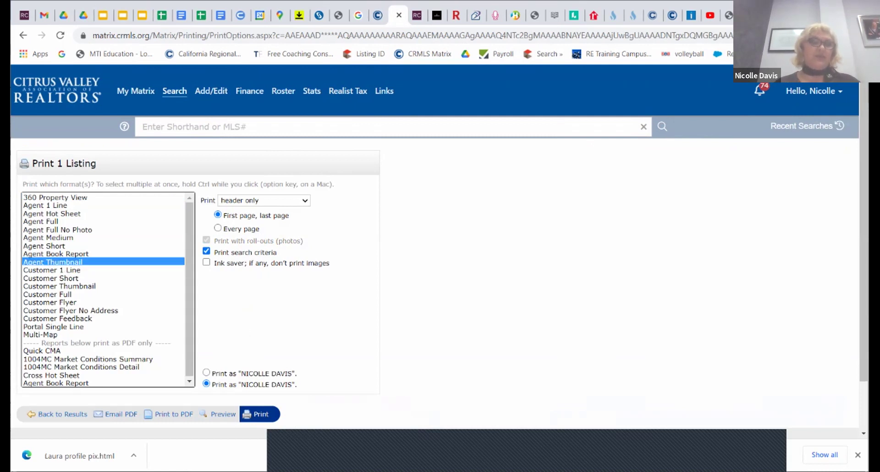
{"action": "left_click", "coordinate": [59, 287]}
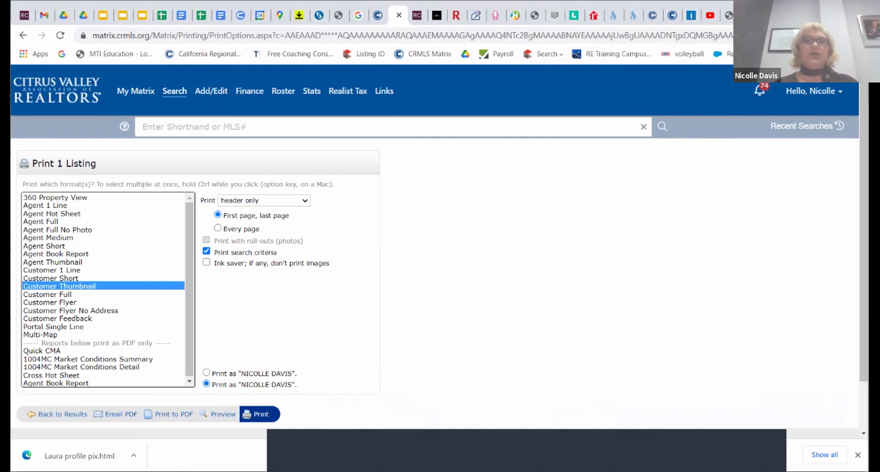
- Switch to Google Drive, open the agent's 2020 resume document from the Sample file for Saturday Series folder, and look through it
{"action": "left_click", "coordinate": [83, 15]}
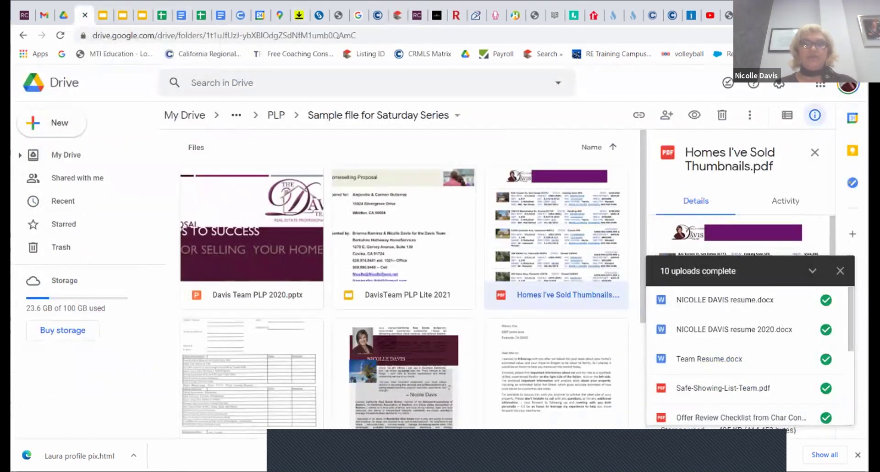
{"action": "scroll", "coordinate": [403, 285], "scroll_direction": "down", "scroll_amount": 2}
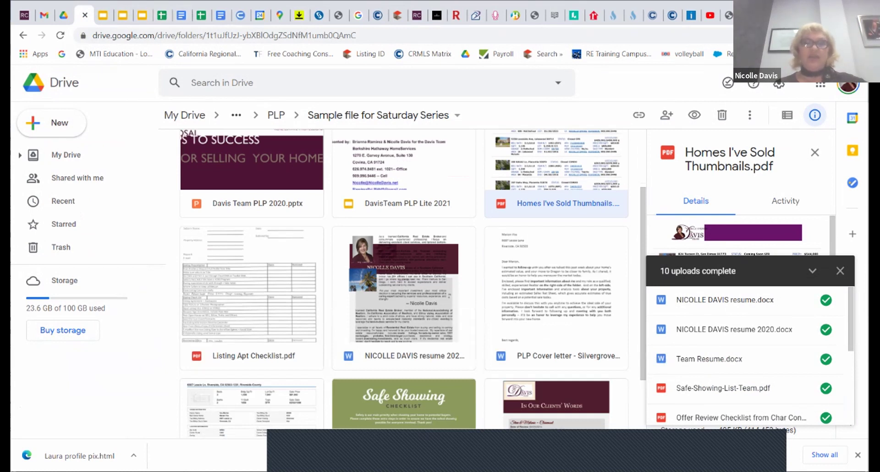
{"action": "left_click", "coordinate": [404, 321]}
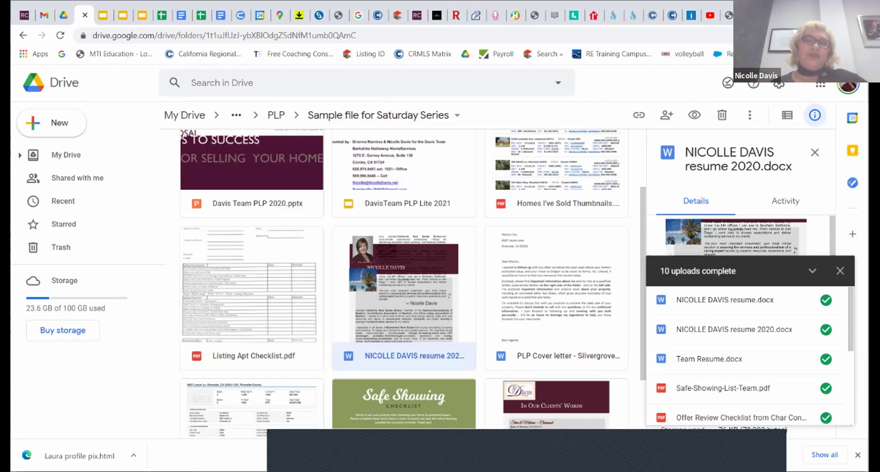
{"action": "key", "text": "Return"}
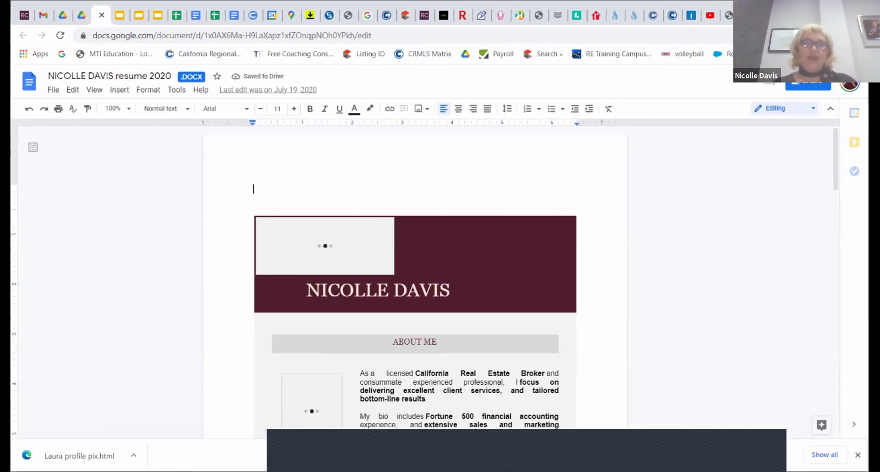
{"action": "scroll", "coordinate": [415, 276], "scroll_direction": "down", "scroll_amount": 5}
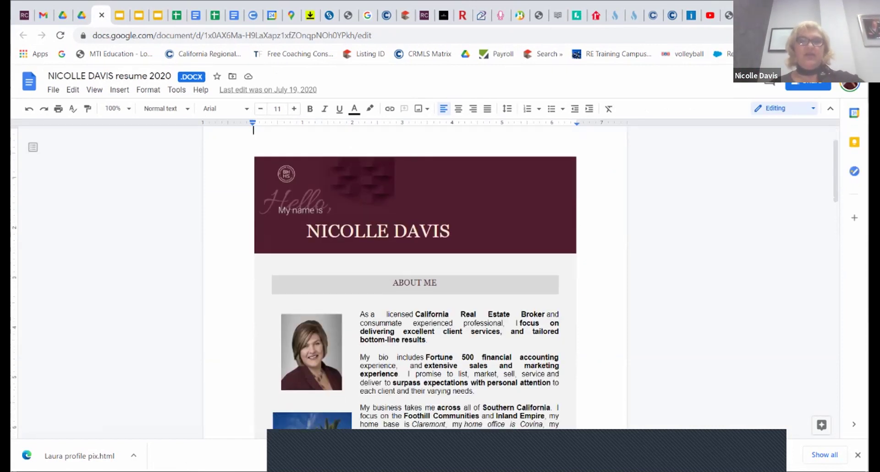
{"action": "scroll", "coordinate": [415, 275], "scroll_direction": "down", "scroll_amount": 10}
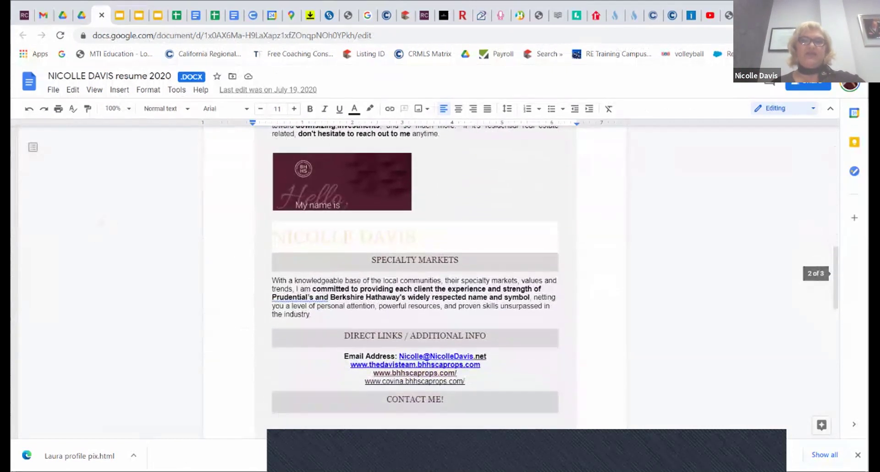
{"action": "scroll", "coordinate": [415, 275], "scroll_direction": "up", "scroll_amount": 15}
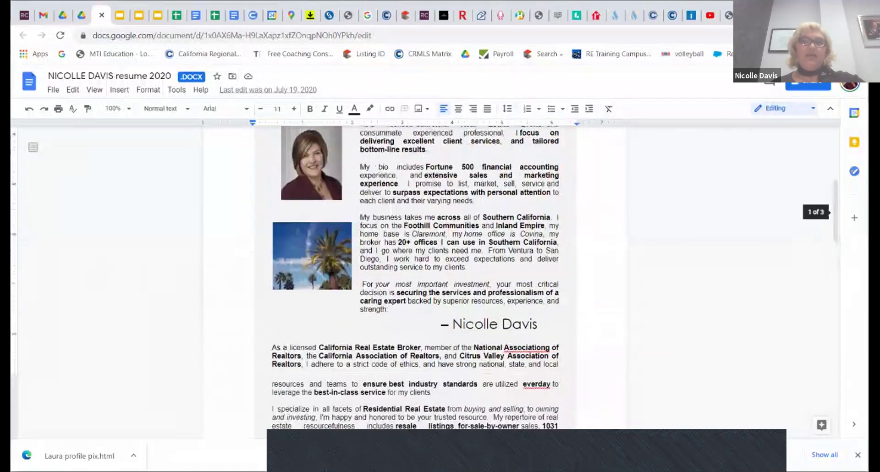
{"action": "scroll", "coordinate": [415, 275], "scroll_direction": "down", "scroll_amount": 3}
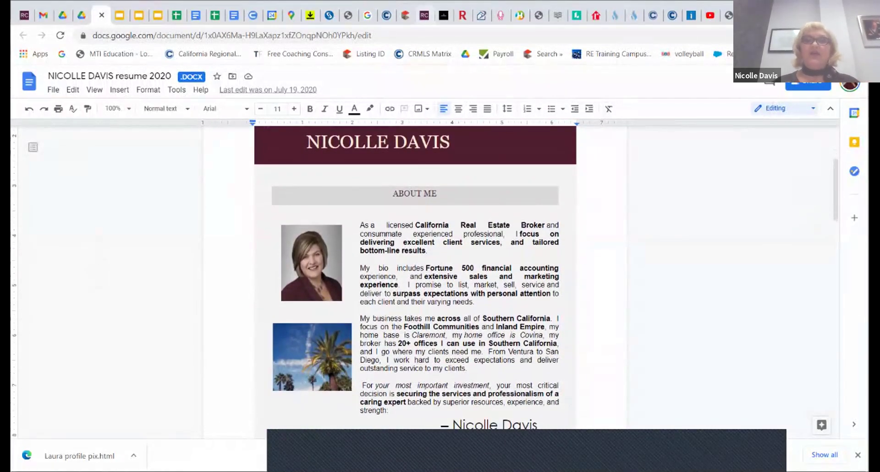
- Switch to the BHHS REsource Center and search it for "resume"
{"action": "left_click", "coordinate": [444, 15]}
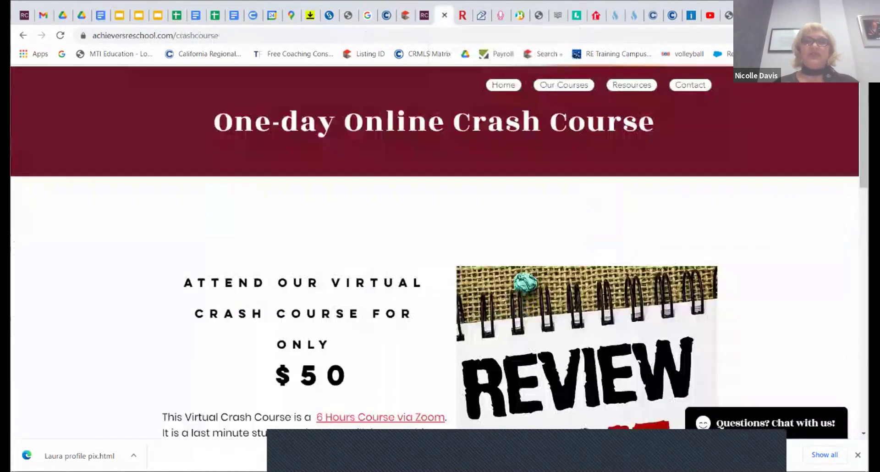
{"action": "left_click", "coordinate": [425, 15]}
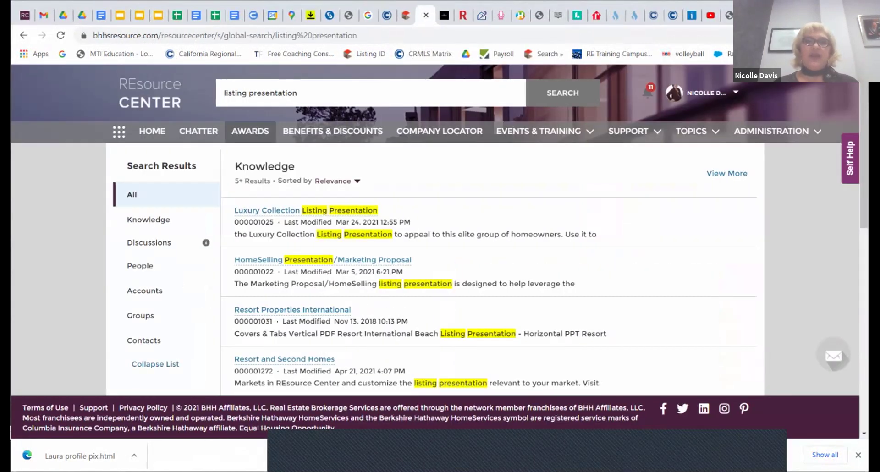
{"action": "left_click", "coordinate": [298, 93]}
{"action": "key", "text": "ctrl+a"}
{"action": "key", "text": "BackSpace"}
{"action": "type", "text": "resume"}
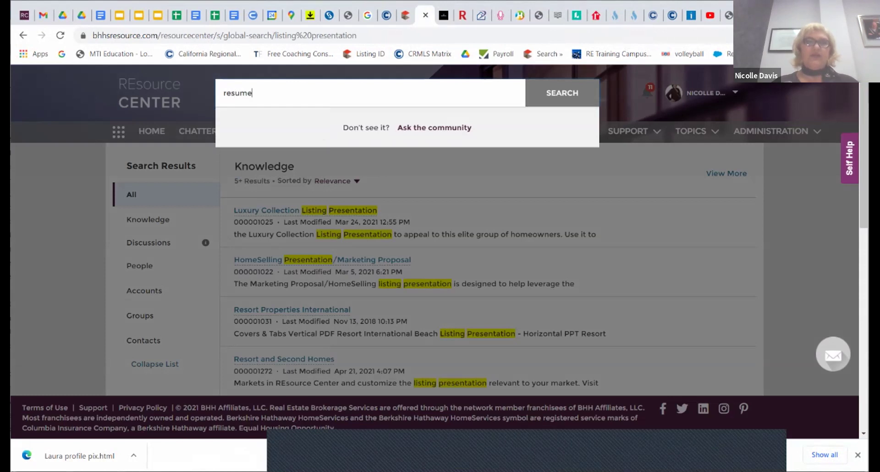
{"action": "key", "text": "Return"}
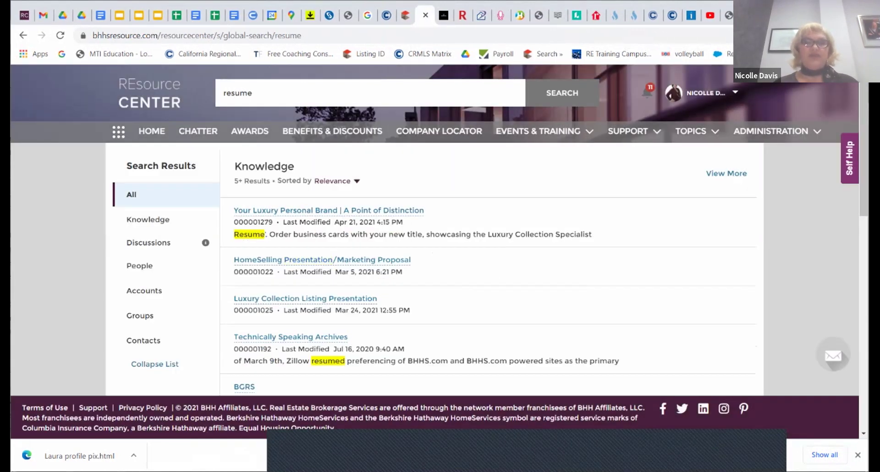
- Look through the REsource Center's resume search results and check the apps offered in its App Launcher
{"action": "mouse_move", "coordinate": [389, 211]}
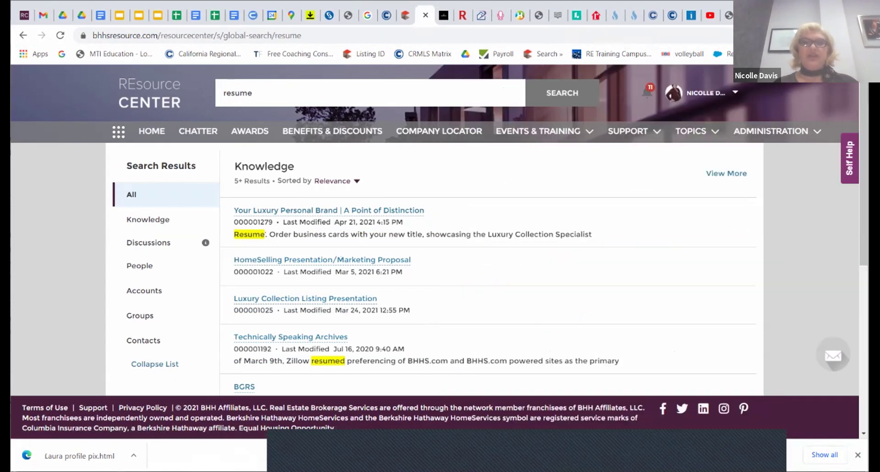
{"action": "scroll", "coordinate": [488, 229], "scroll_direction": "down", "scroll_amount": 3}
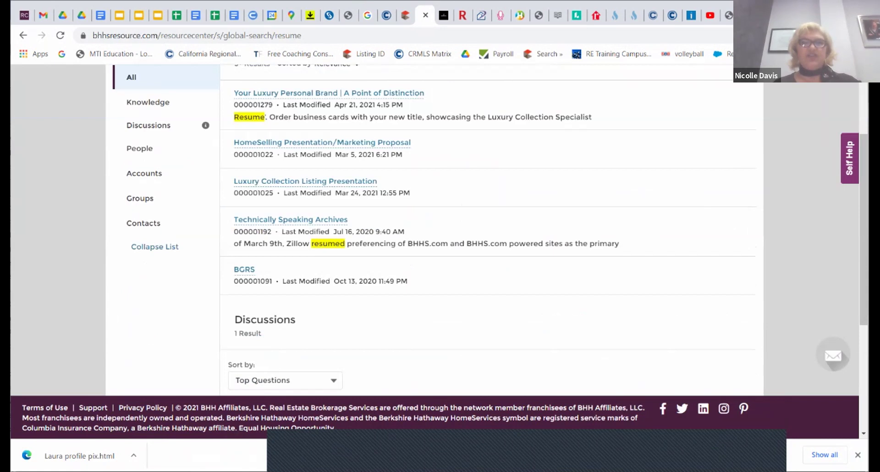
{"action": "scroll", "coordinate": [488, 229], "scroll_direction": "down", "scroll_amount": 1}
{"action": "scroll", "coordinate": [488, 229], "scroll_direction": "down", "scroll_amount": 3}
{"action": "scroll", "coordinate": [488, 230], "scroll_direction": "up", "scroll_amount": 7}
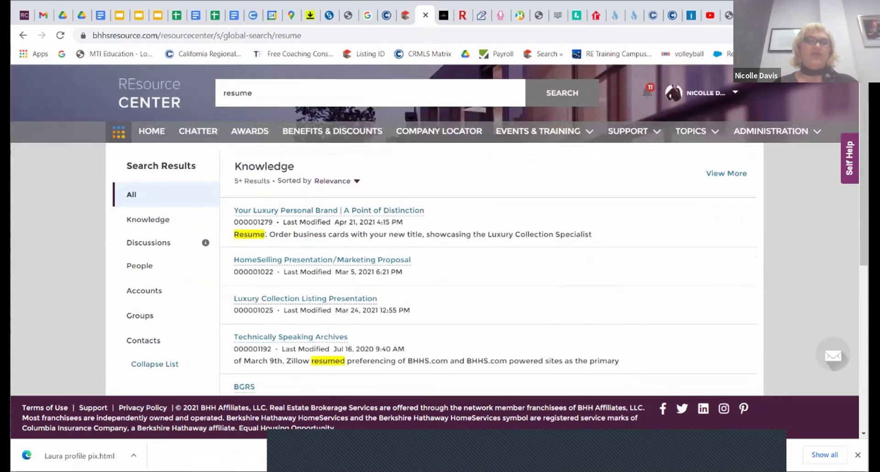
{"action": "left_click", "coordinate": [118, 132]}
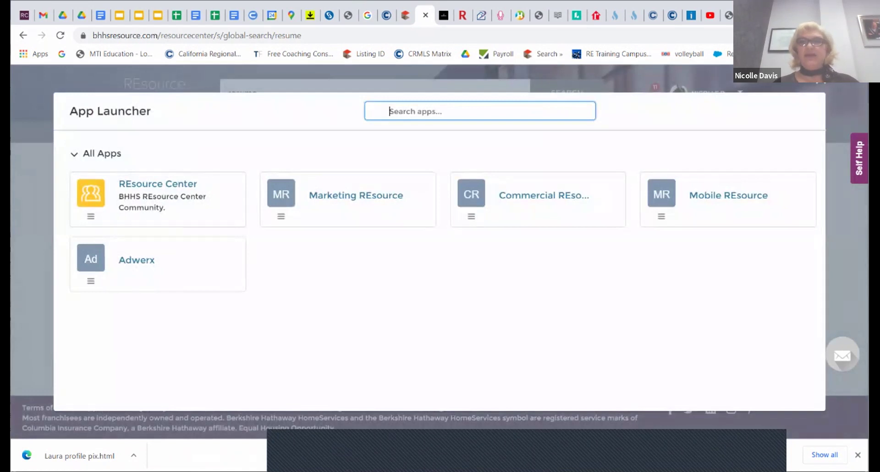
{"action": "key", "text": "Escape"}
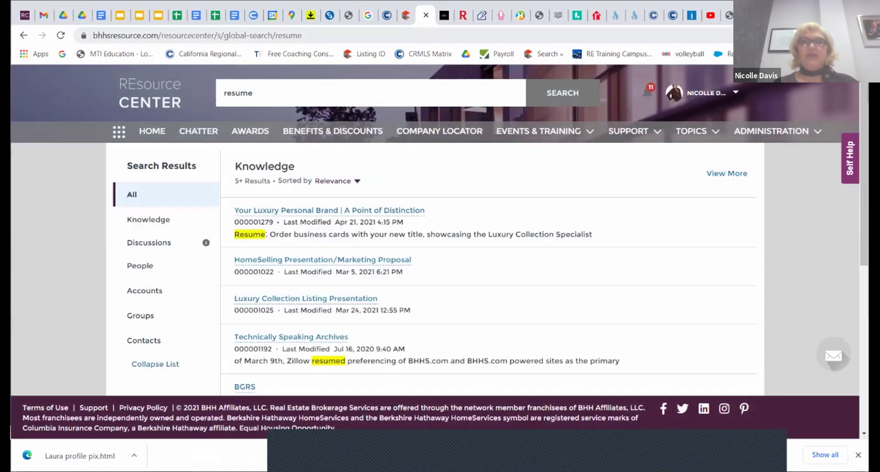
- Shorten the page address to the bhhsresource.com site root and load the REsource Center home page
{"action": "key", "text": "ctrl+l"}
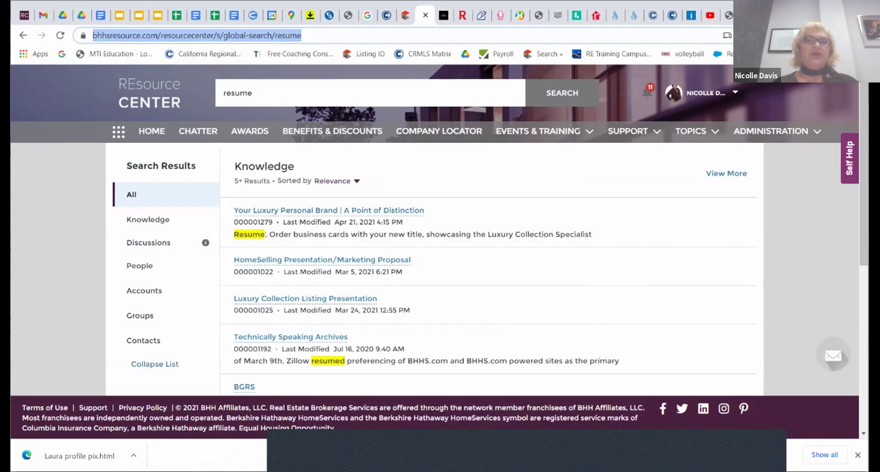
{"action": "key", "text": "End"}
{"action": "key", "text": "BackSpace"}
{"action": "key", "text": "BackSpace"}
{"action": "key", "text": "BackSpace"}
{"action": "key", "text": "BackSpace"}
{"action": "key", "text": "BackSpace"}
{"action": "key", "text": "BackSpace"}
{"action": "key", "text": "BackSpace"}
{"action": "key", "text": "BackSpace"}
{"action": "key", "text": "BackSpace"}
{"action": "key", "text": "BackSpace"}
{"action": "key", "text": "BackSpace"}
{"action": "key", "text": "BackSpace"}
{"action": "key", "text": "BackSpace"}
{"action": "key", "text": "BackSpace"}
{"action": "key", "text": "BackSpace"}
{"action": "key", "text": "BackSpace"}
{"action": "key", "text": "BackSpace"}
{"action": "key", "text": "BackSpace"}
{"action": "key", "text": "BackSpace"}
{"action": "key", "text": "BackSpace"}
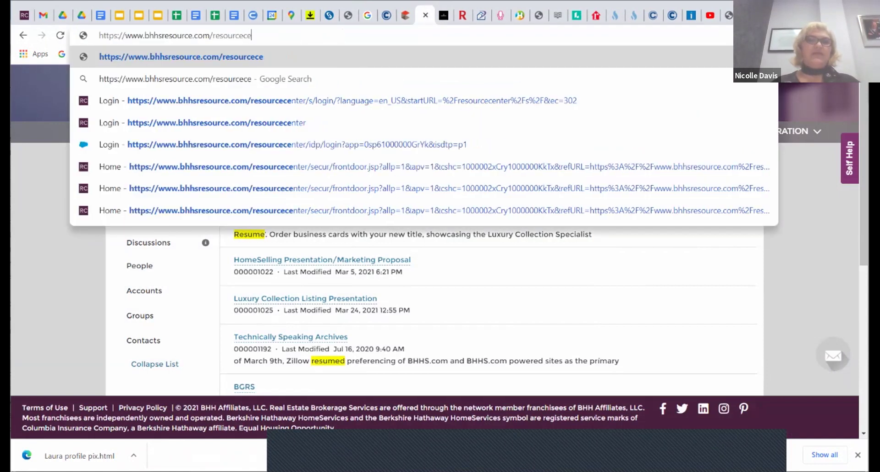
{"action": "key", "text": "BackSpace"}
{"action": "key", "text": "BackSpace"}
{"action": "key", "text": "BackSpace"}
{"action": "key", "text": "BackSpace"}
{"action": "key", "text": "BackSpace"}
{"action": "key", "text": "Return"}
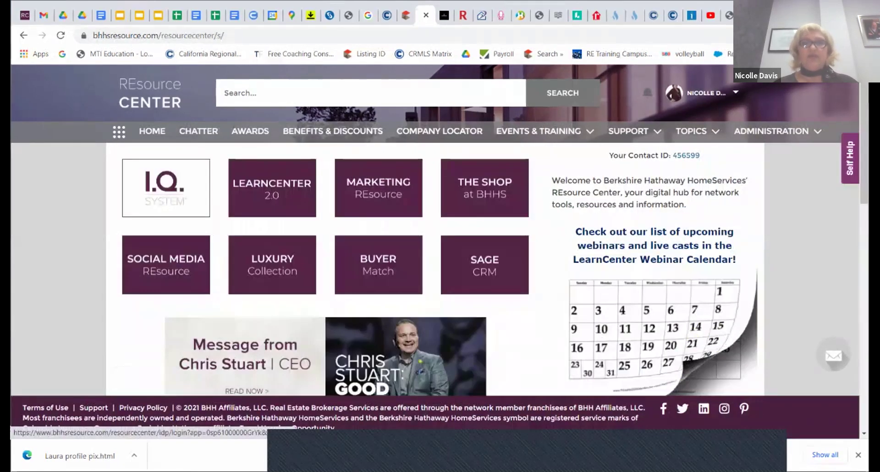
- Open Marketing REsource and search its Master Library for "resume"
{"action": "left_click", "coordinate": [378, 188]}
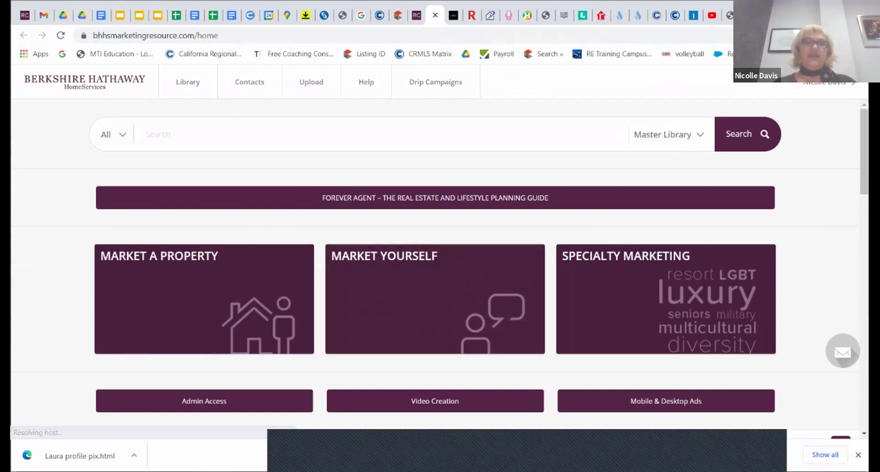
{"action": "left_click", "coordinate": [151, 133]}
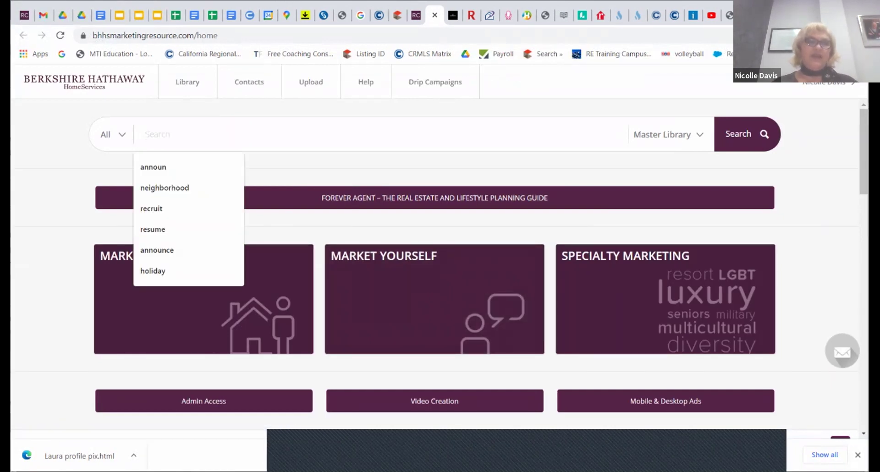
{"action": "key", "text": "Down"}
{"action": "key", "text": "Down"}
{"action": "key", "text": "Down"}
{"action": "key", "text": "Down"}
{"action": "key", "text": "Return"}
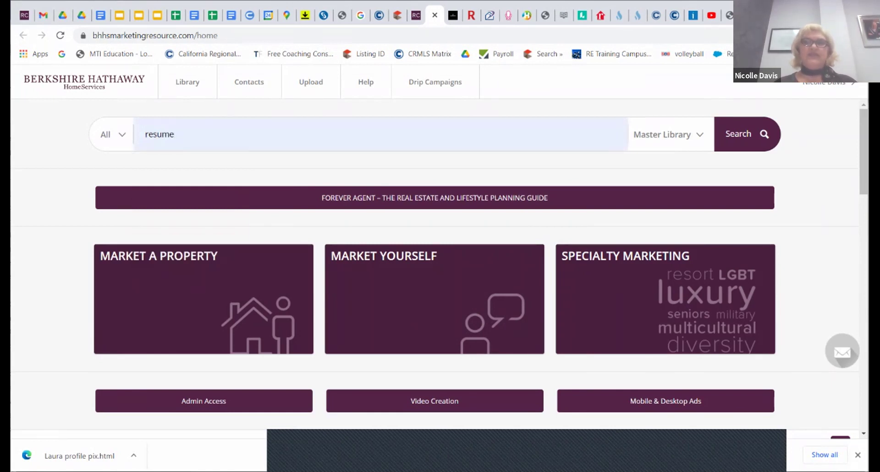
{"action": "key", "text": "Return"}
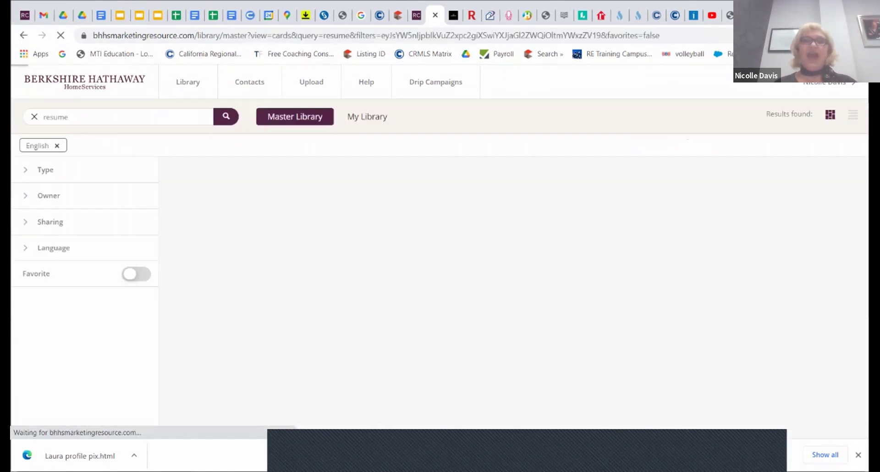
- Compare the flyer, eCard, team and single-agent resume templates in the Master Library results
{"action": "mouse_move", "coordinate": [217, 229]}
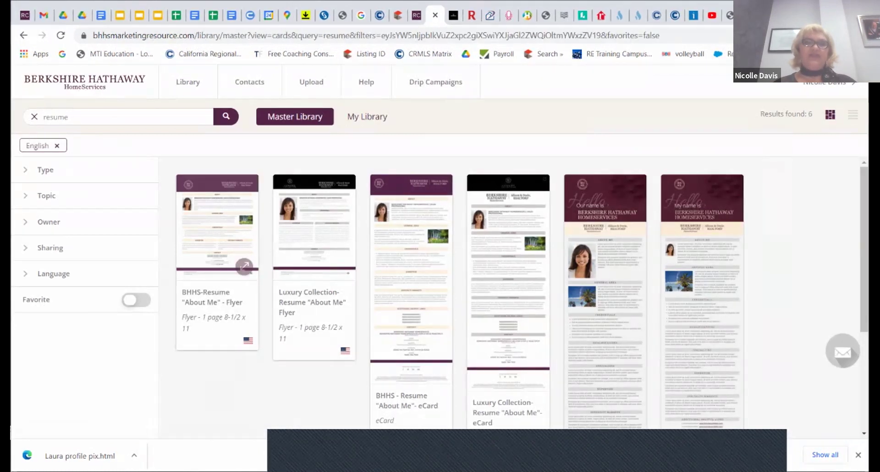
{"action": "left_click_drag", "start_coordinate": [225, 302], "coordinate": [242, 302]}
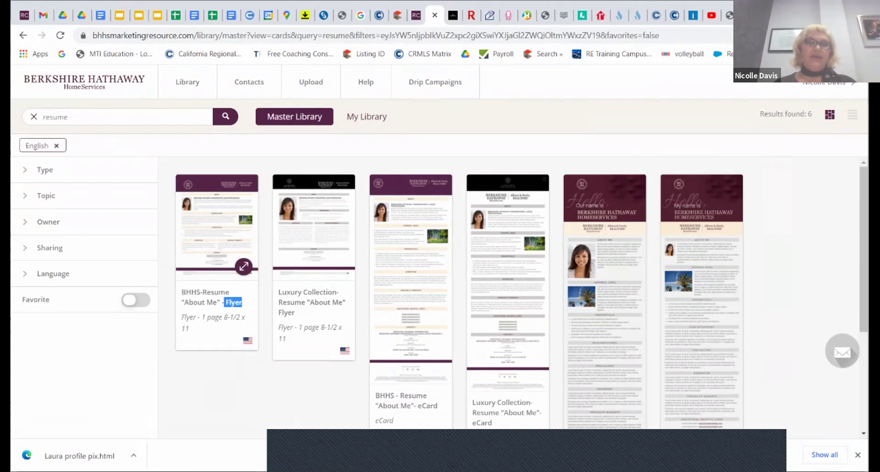
{"action": "scroll", "coordinate": [242, 303], "scroll_direction": "down", "scroll_amount": 4}
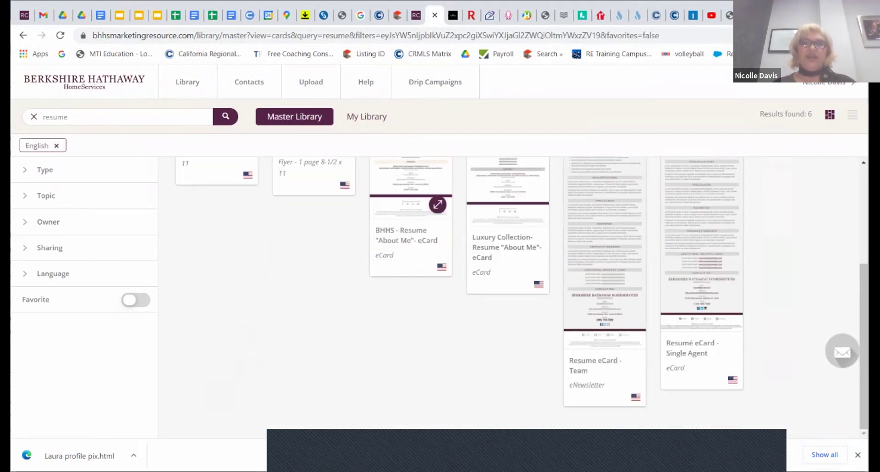
{"action": "left_click_drag", "start_coordinate": [413, 201], "coordinate": [399, 259]}
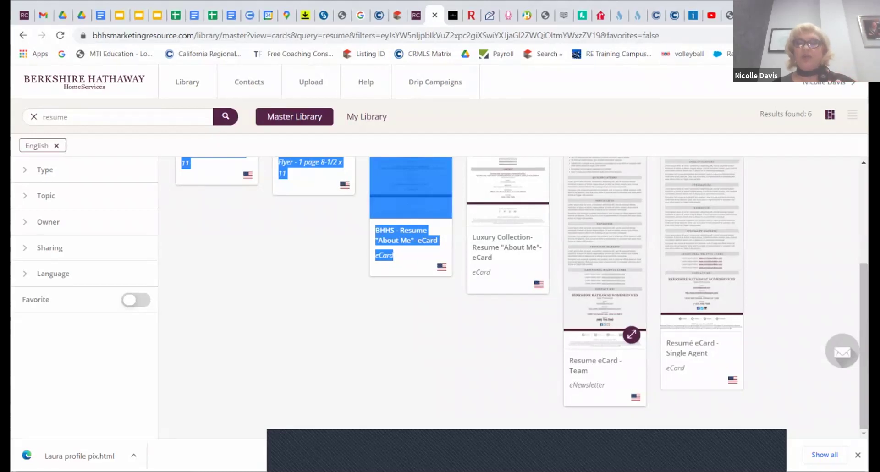
{"action": "left_click", "coordinate": [605, 275]}
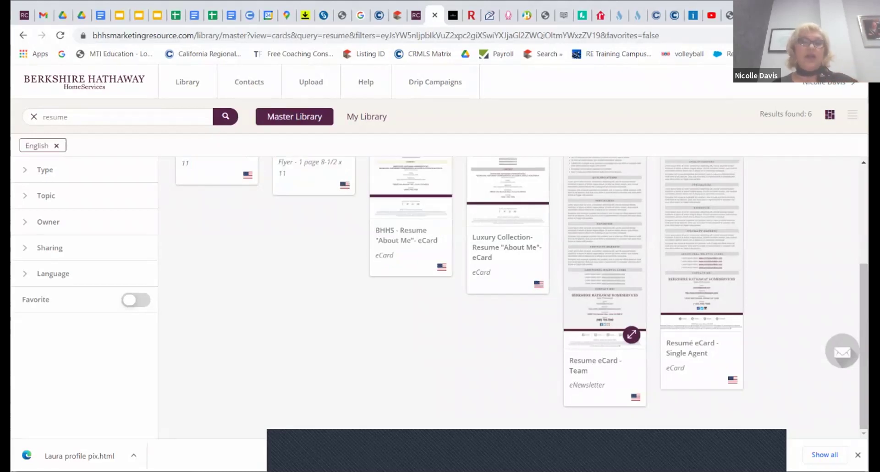
{"action": "scroll", "coordinate": [527, 294], "scroll_direction": "up", "scroll_amount": 4}
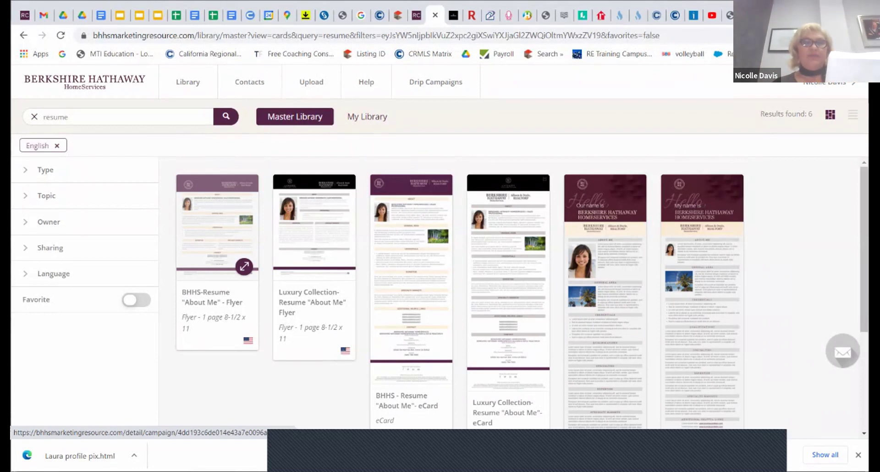
- Create a document titled "test" from the BHHS-Resume "About Me" - Flyer template and review its customizable sections
{"action": "left_click", "coordinate": [244, 267]}
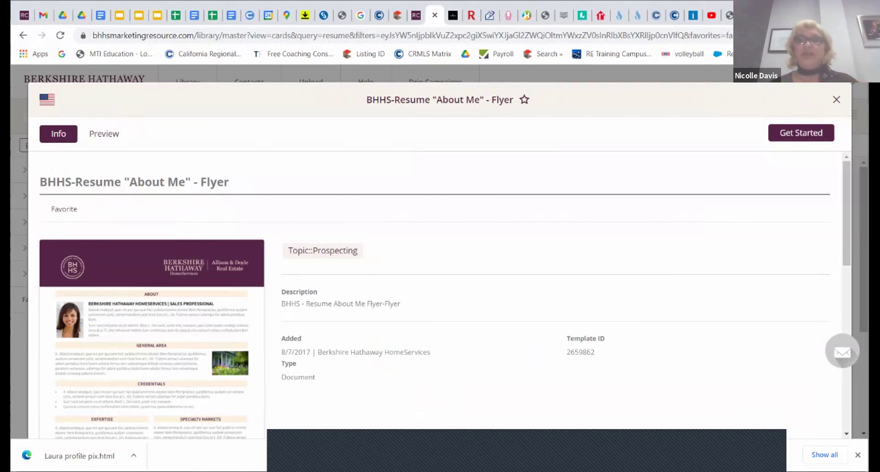
{"action": "left_click", "coordinate": [802, 132]}
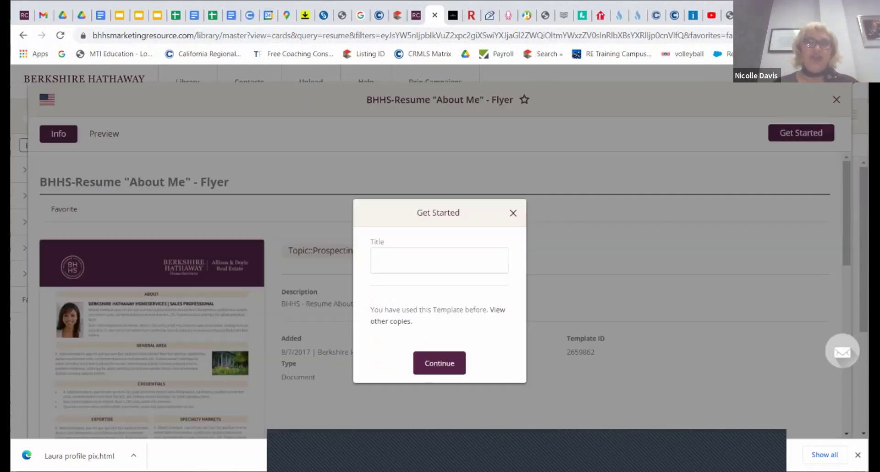
{"action": "type", "text": "test"}
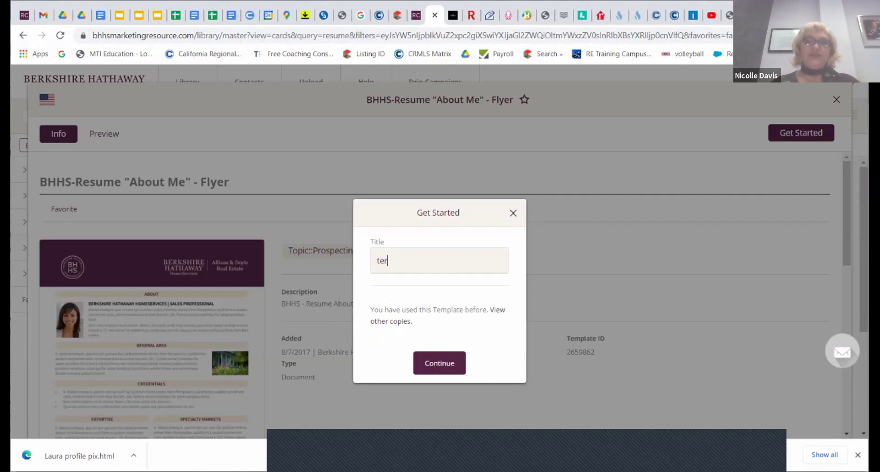
{"action": "key", "text": "Return"}
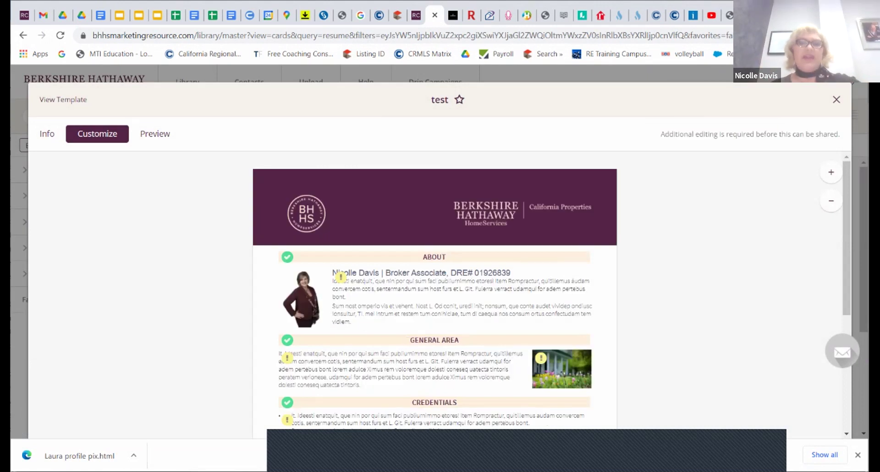
{"action": "scroll", "coordinate": [434, 293], "scroll_direction": "down", "scroll_amount": 3}
{"action": "scroll", "coordinate": [435, 289], "scroll_direction": "down", "scroll_amount": 2}
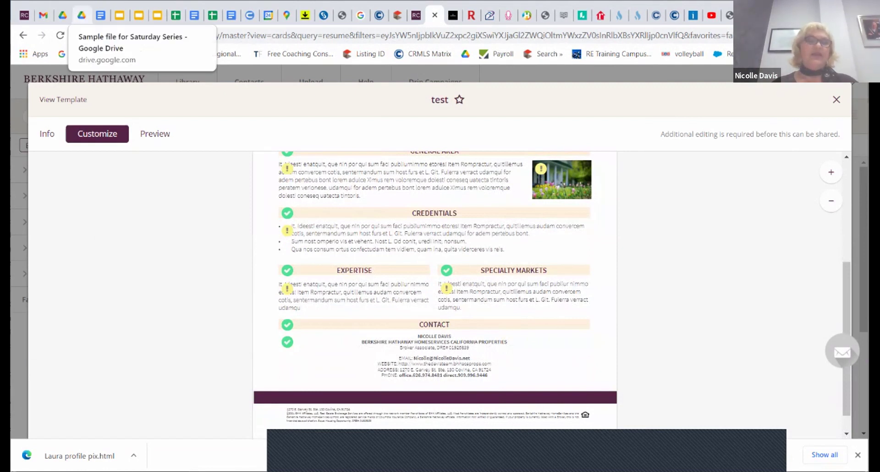
- Compare the agent's 2020 resume document in Google Docs with the customizable sections of the "test" flyer template
{"action": "left_click", "coordinate": [99, 15]}
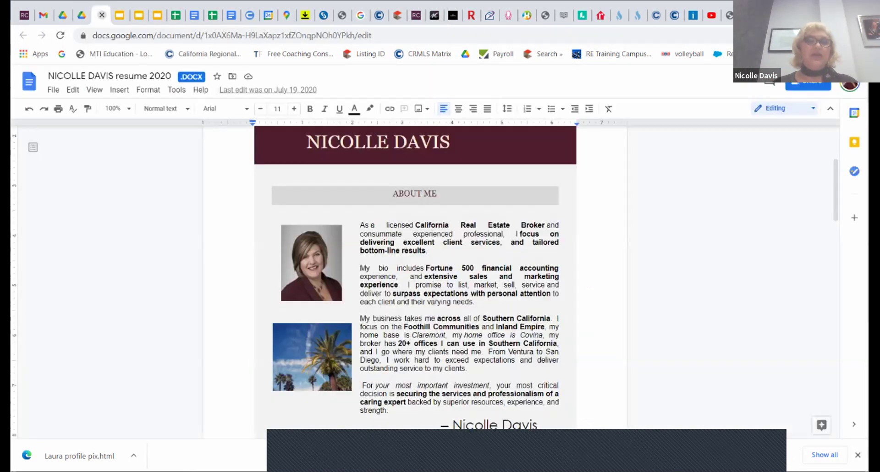
{"action": "scroll", "coordinate": [415, 275], "scroll_direction": "down", "scroll_amount": 5}
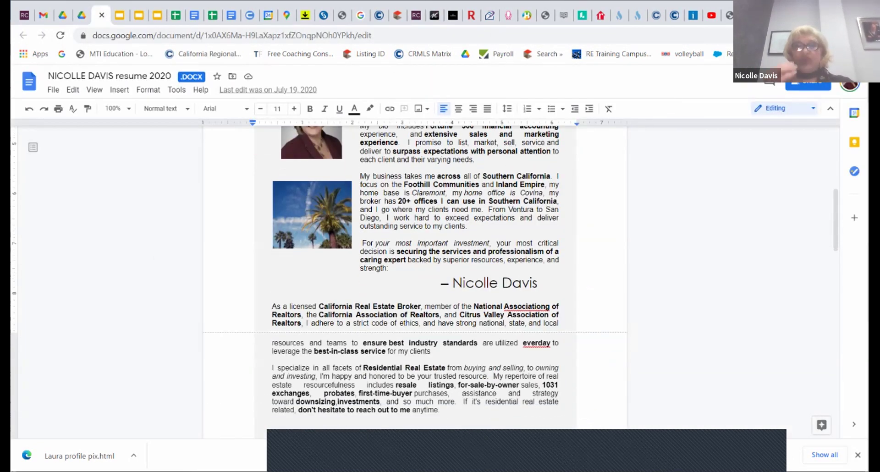
{"action": "scroll", "coordinate": [416, 275], "scroll_direction": "up", "scroll_amount": 7}
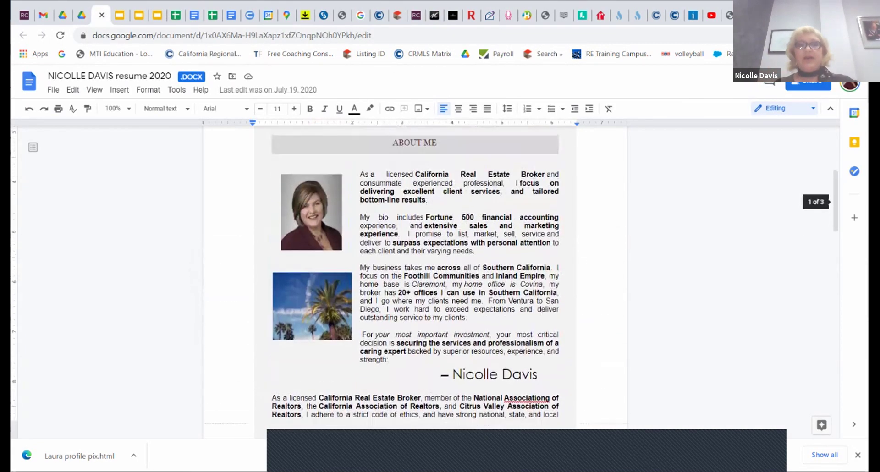
{"action": "scroll", "coordinate": [416, 275], "scroll_direction": "up", "scroll_amount": 1}
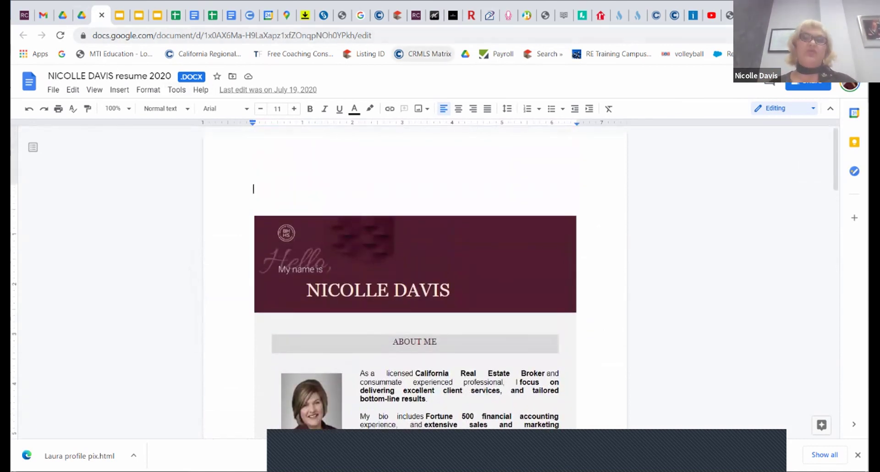
{"action": "left_click", "coordinate": [435, 15]}
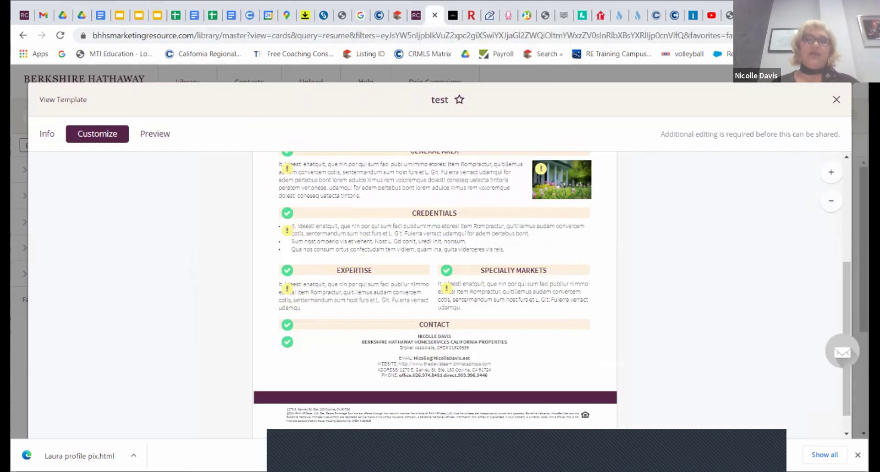
{"action": "scroll", "coordinate": [435, 288], "scroll_direction": "up", "scroll_amount": 4}
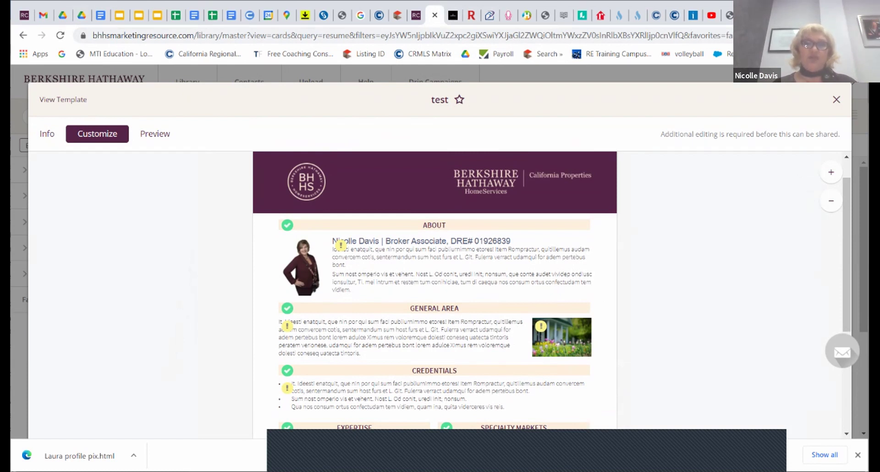
{"action": "scroll", "coordinate": [435, 288], "scroll_direction": "down", "scroll_amount": 2}
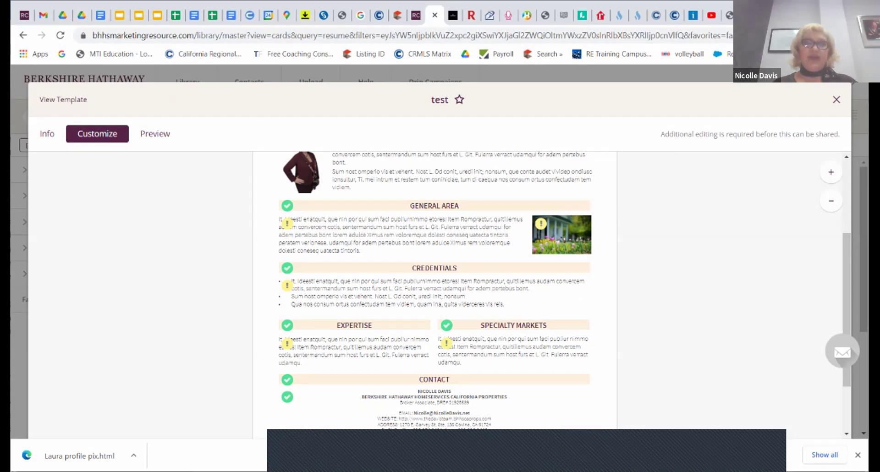
- Review the 2020 resume from the sample folder down to its contact section, highlighting the paragraph on association memberships, and select the whole document
{"action": "left_click", "coordinate": [80, 15]}
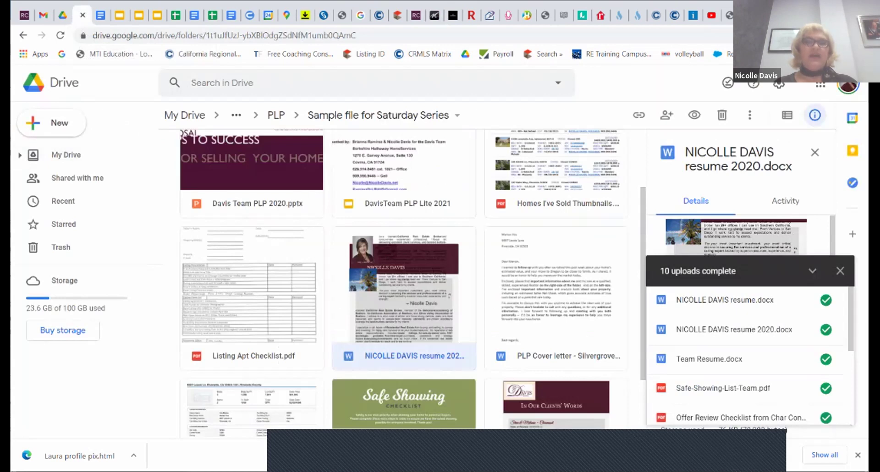
{"action": "key", "text": "Return"}
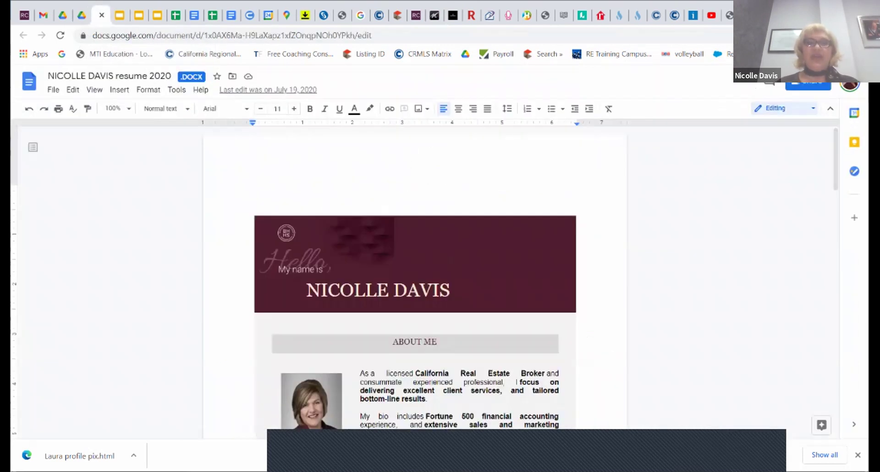
{"action": "scroll", "coordinate": [415, 275], "scroll_direction": "down", "scroll_amount": 5}
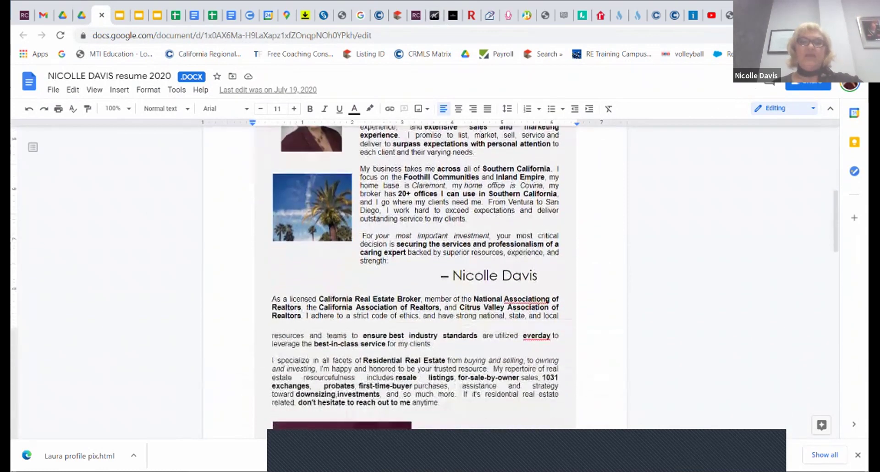
{"action": "scroll", "coordinate": [415, 275], "scroll_direction": "down", "scroll_amount": 2}
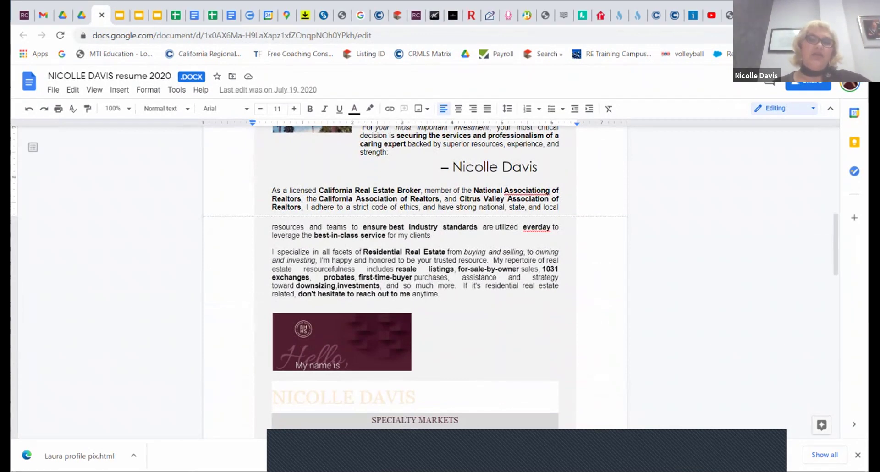
{"action": "left_click_drag", "start_coordinate": [272, 190], "coordinate": [434, 236]}
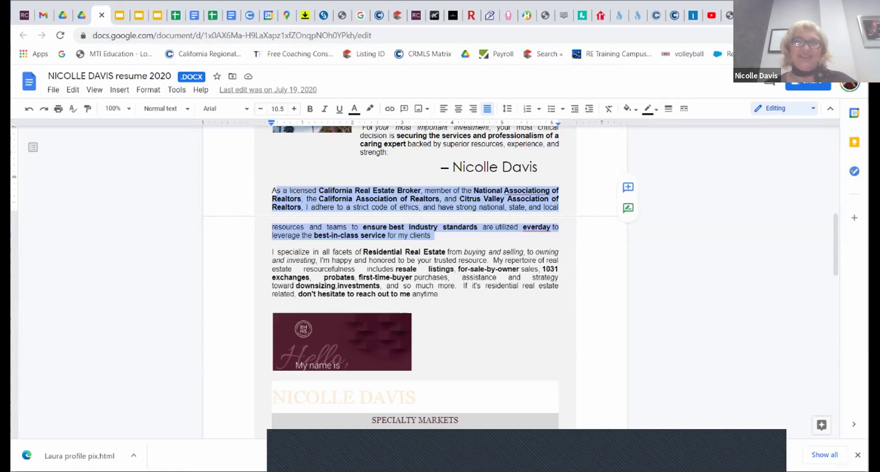
{"action": "scroll", "coordinate": [415, 275], "scroll_direction": "down", "scroll_amount": 5}
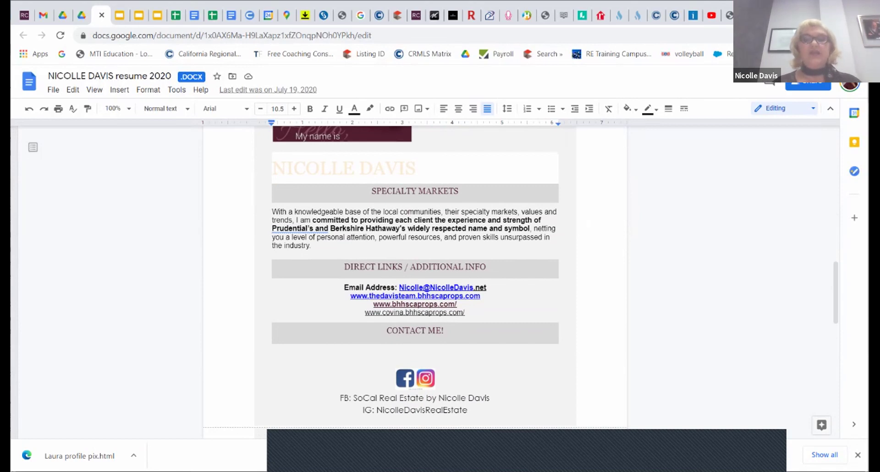
{"action": "key", "text": "ctrl+a"}
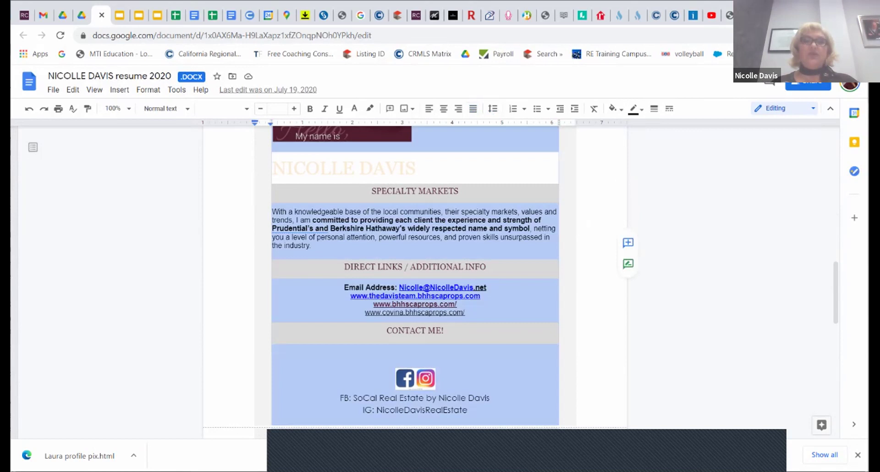
{"action": "key", "text": "ctrl+t"}
{"action": "type", "text": "www."}
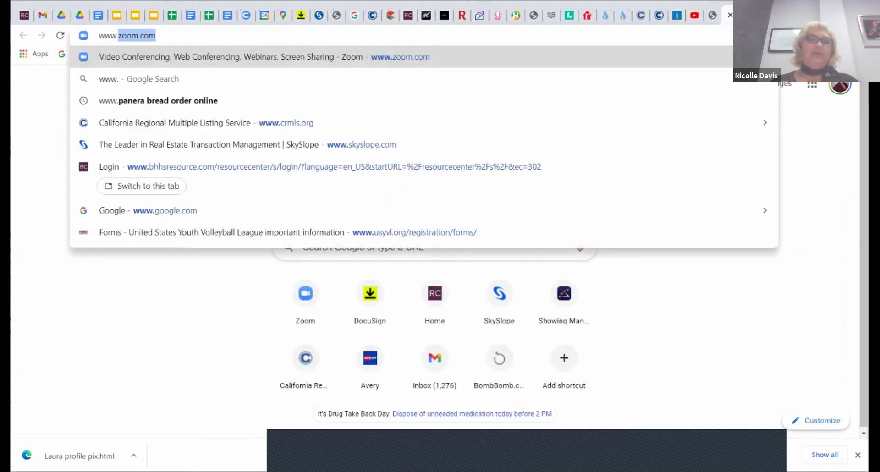
{"action": "type", "text": "bhhs"}
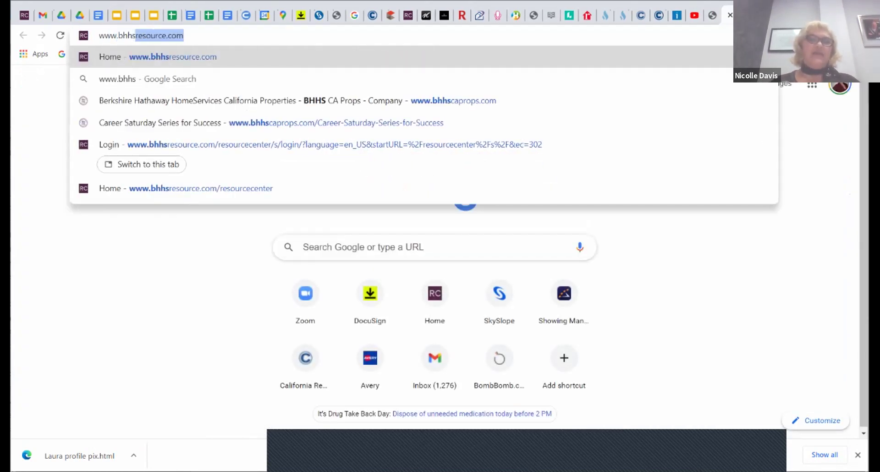
{"action": "key", "text": "BackSpace"}
{"action": "key", "text": "BackSpace"}
{"action": "key", "text": "BackSpace"}
{"action": "key", "text": "BackSpace"}
{"action": "key", "text": "BackSpace"}
{"action": "type", "text": "the"}
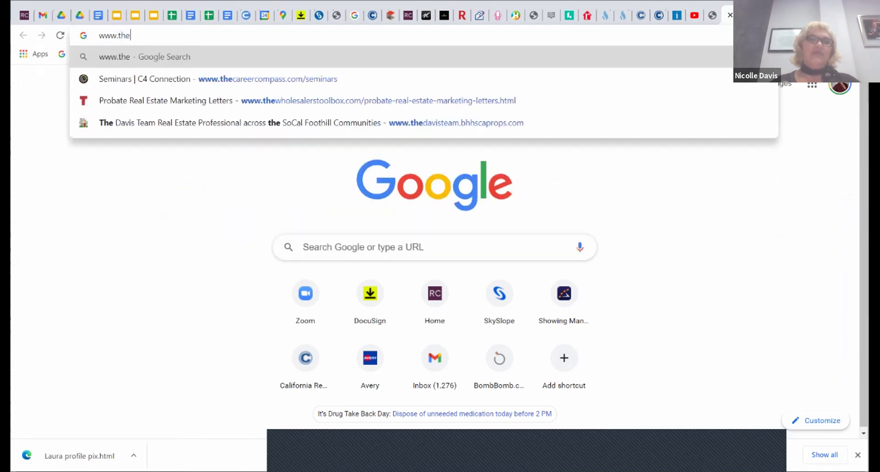
{"action": "type", "text": "davis"}
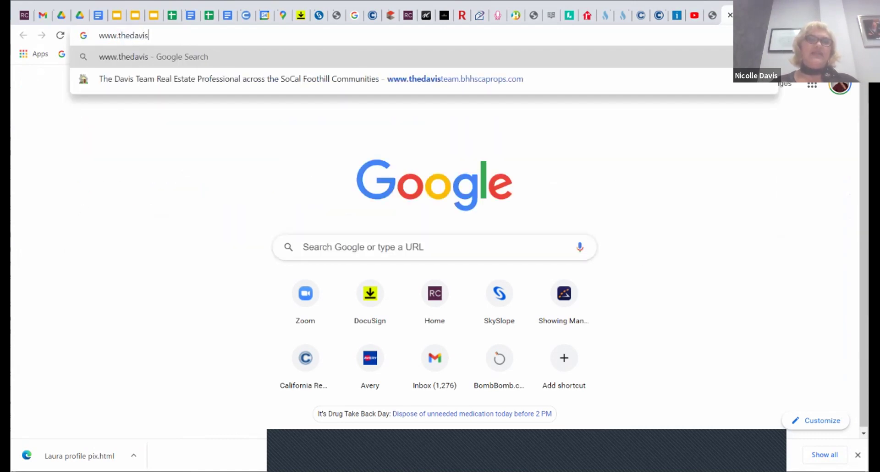
{"action": "type", "text": "team."}
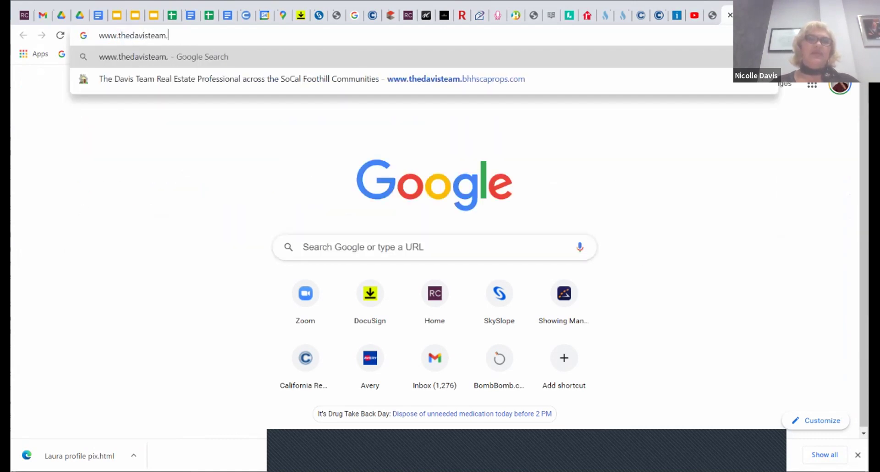
{"action": "type", "text": "bhhscaprops.com"}
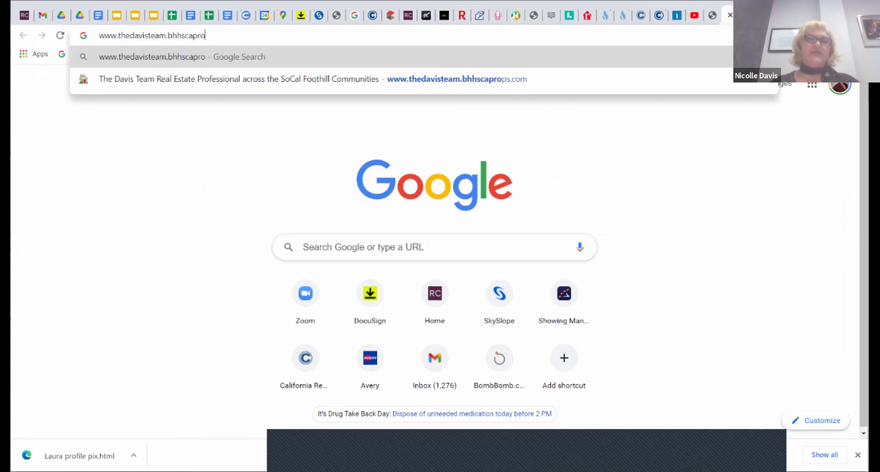
{"action": "key", "text": "Return"}
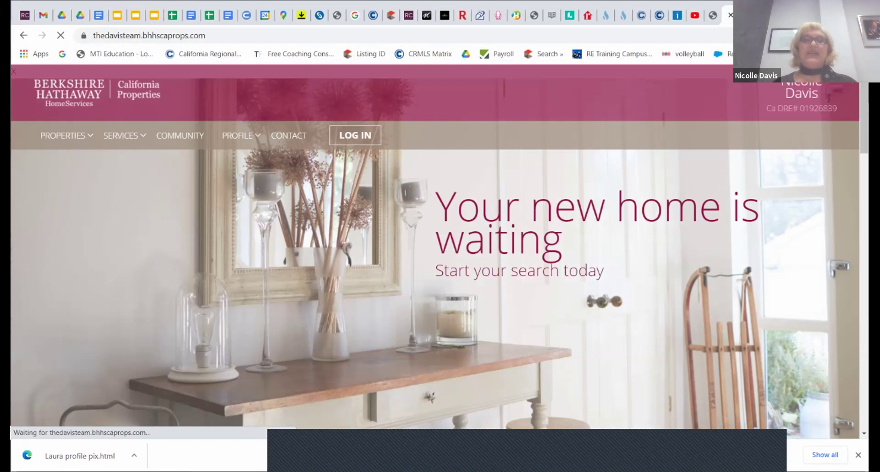
- Look through the team site's property and service options and read the Buying Your Home page
{"action": "mouse_move", "coordinate": [64, 136]}
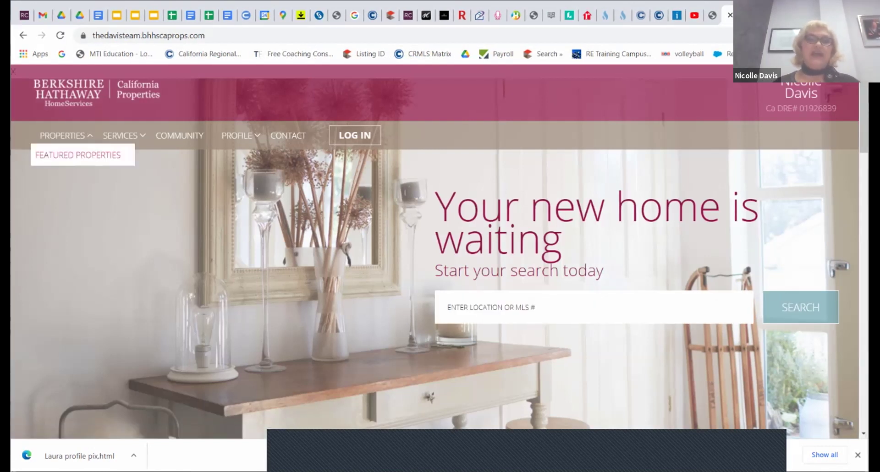
{"action": "mouse_move", "coordinate": [121, 136]}
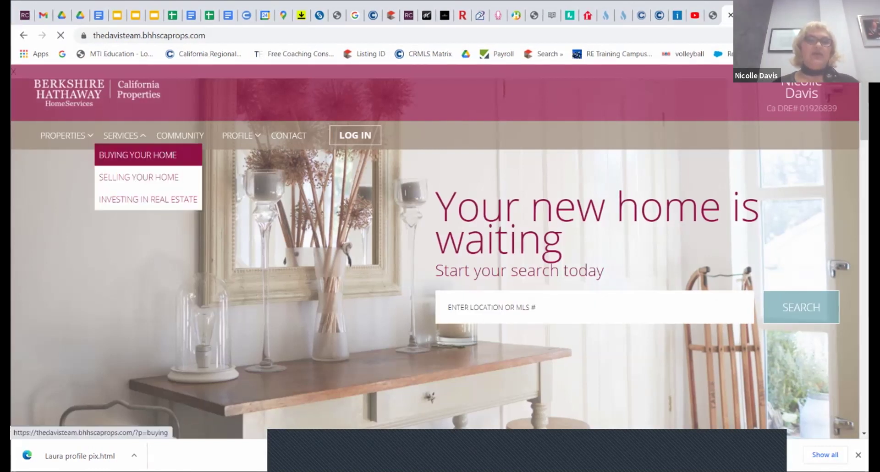
{"action": "left_click", "coordinate": [138, 155]}
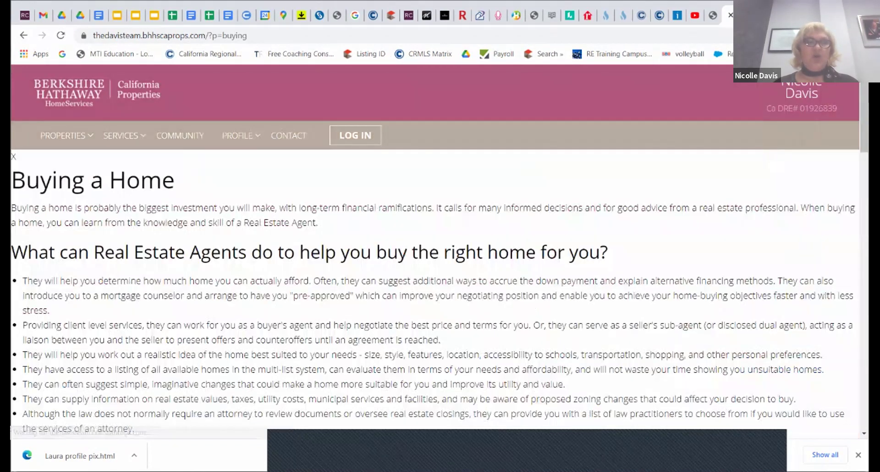
{"action": "scroll", "coordinate": [434, 248], "scroll_direction": "down", "scroll_amount": 3}
{"action": "scroll", "coordinate": [434, 247], "scroll_direction": "up", "scroll_amount": 3}
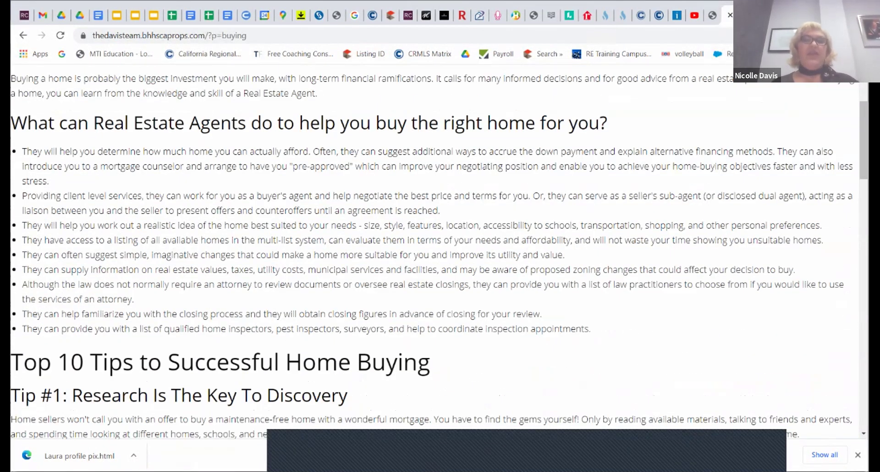
- Open the agent's professional profile page on the team site and read the About biography
{"action": "mouse_move", "coordinate": [239, 136]}
{"action": "left_click", "coordinate": [261, 155]}
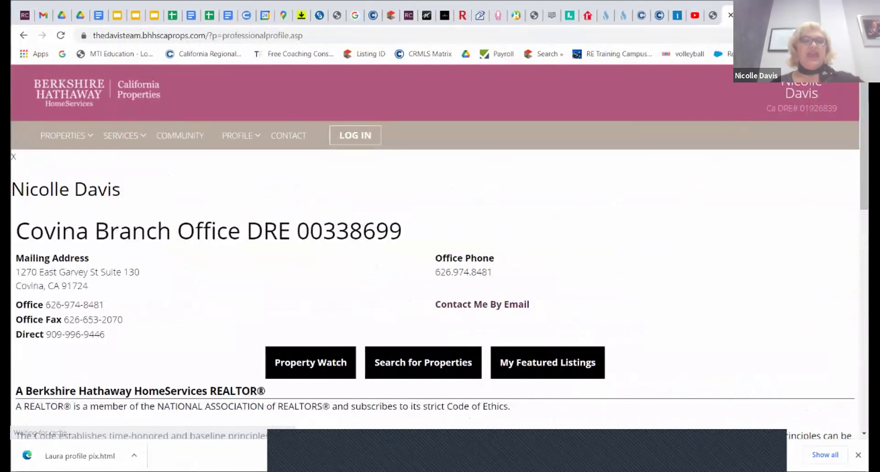
{"action": "scroll", "coordinate": [435, 248], "scroll_direction": "down", "scroll_amount": 6}
{"action": "scroll", "coordinate": [434, 248], "scroll_direction": "down", "scroll_amount": 3}
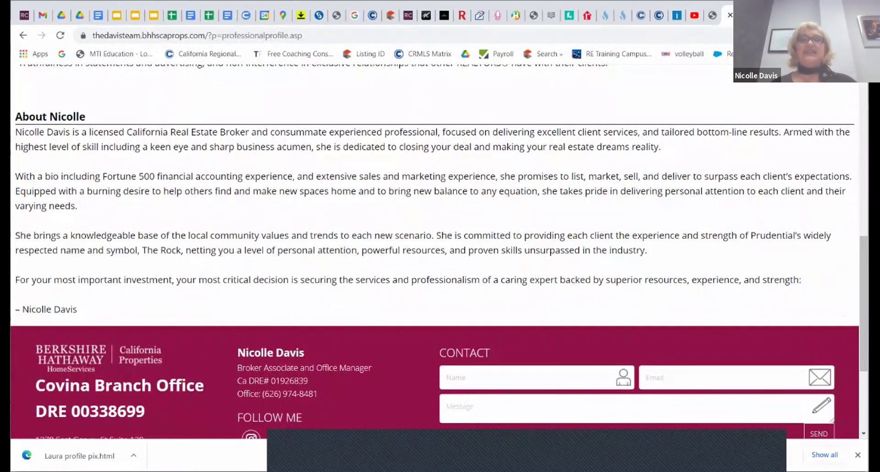
- Return to the "test" resume flyer in Marketing REsource, look over its upper sections and close the template
{"action": "left_click", "coordinate": [426, 15]}
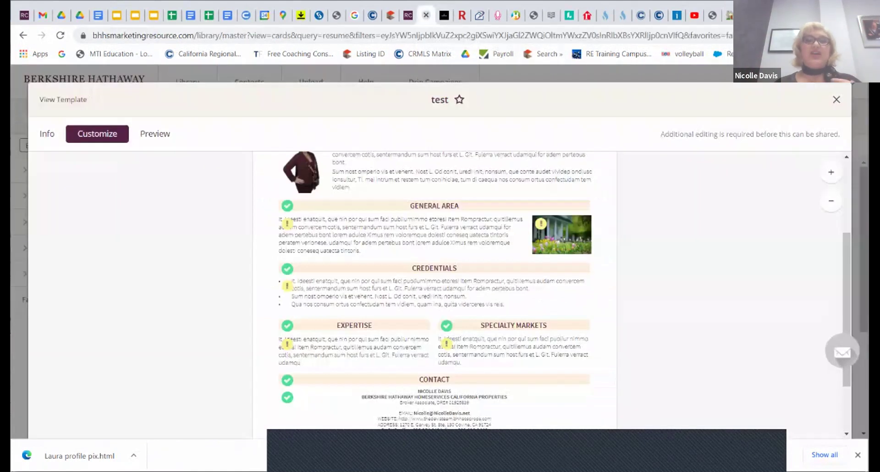
{"action": "scroll", "coordinate": [435, 293], "scroll_direction": "up", "scroll_amount": 3}
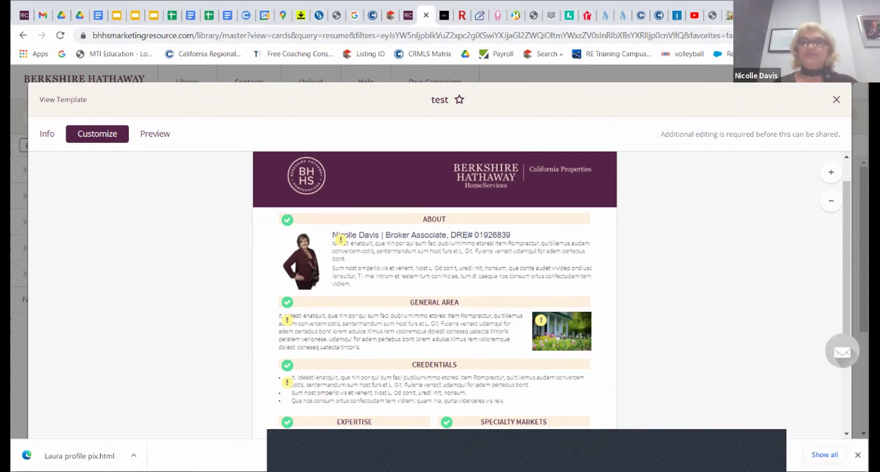
{"action": "key", "text": "Escape"}
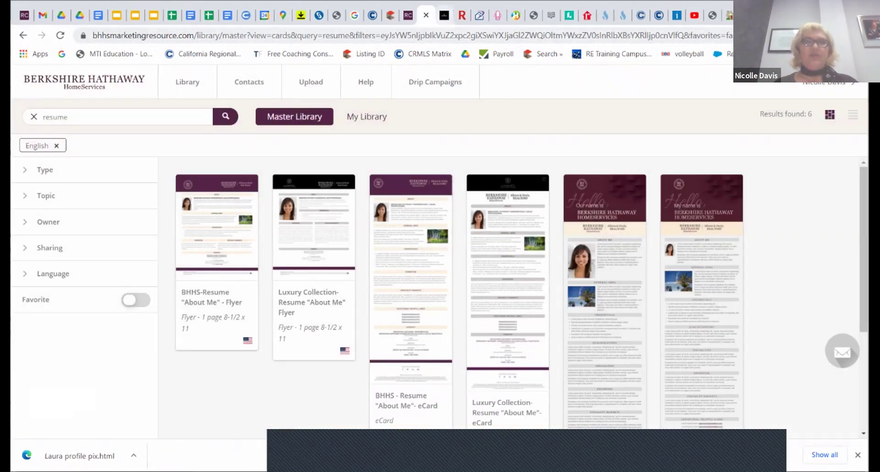
- Go back to the Sample file for Saturday Series folder in Drive and open Listing Apt Checklist.pdf
{"action": "left_click", "coordinate": [80, 15]}
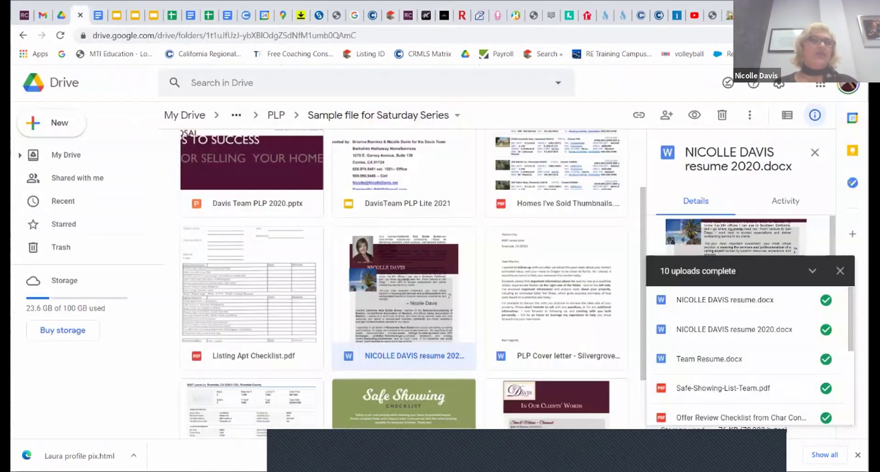
{"action": "left_click", "coordinate": [98, 15]}
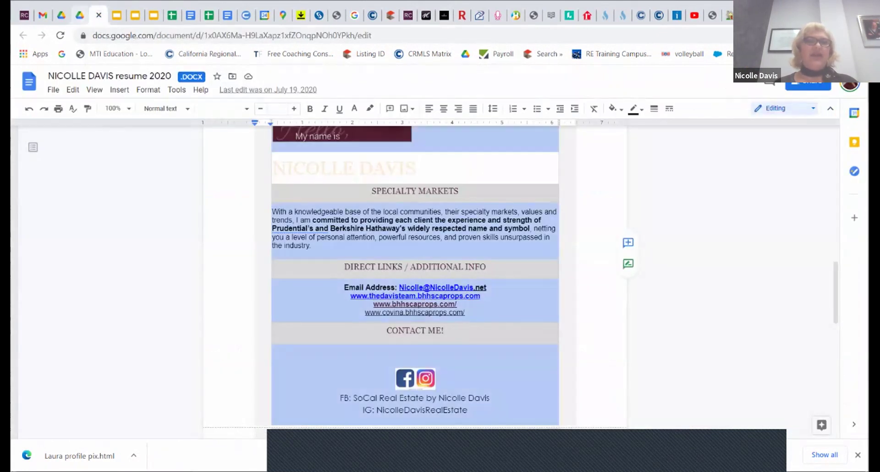
{"action": "left_click", "coordinate": [80, 15]}
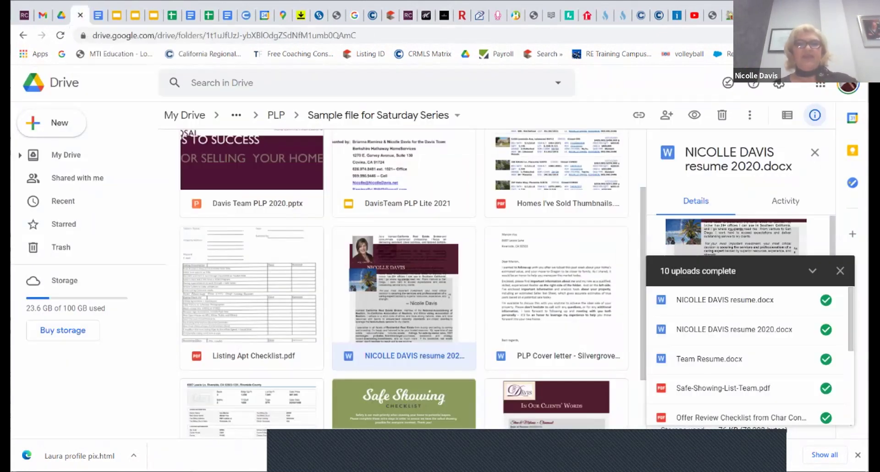
{"action": "scroll", "coordinate": [403, 280], "scroll_direction": "down", "scroll_amount": 2}
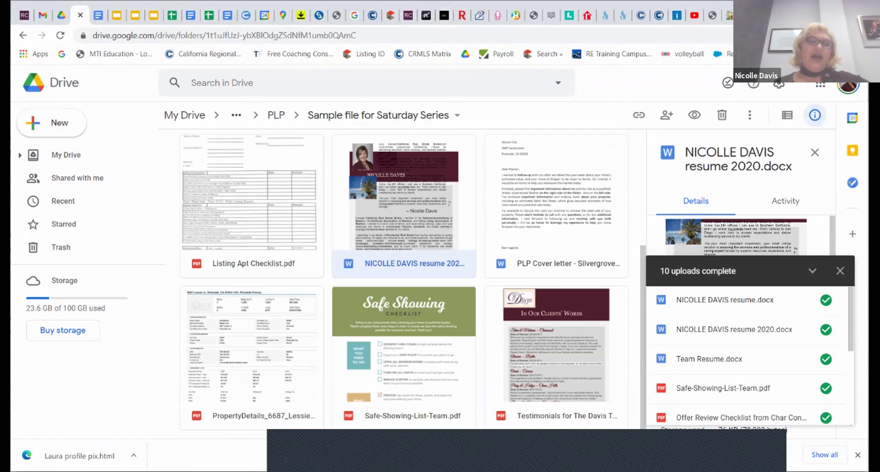
{"action": "double_click", "coordinate": [253, 206]}
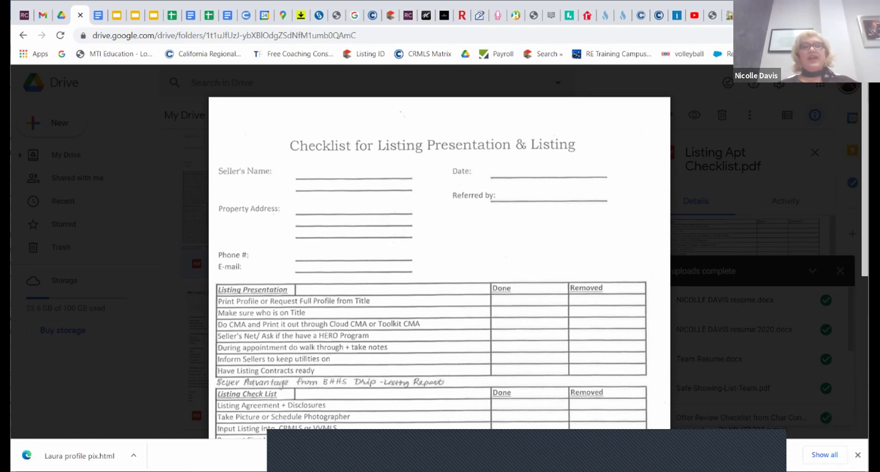
- Review the Listing Presentation, Listing Check List and Reviewing Offers sections of the listing appointment checklist, and close the preview
{"action": "scroll", "coordinate": [240, 339], "scroll_direction": "down", "scroll_amount": 3}
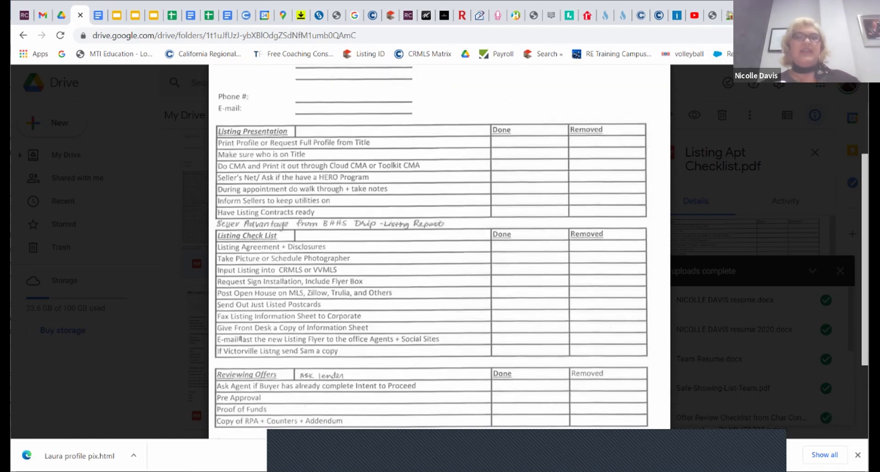
{"action": "scroll", "coordinate": [239, 339], "scroll_direction": "up", "scroll_amount": 3}
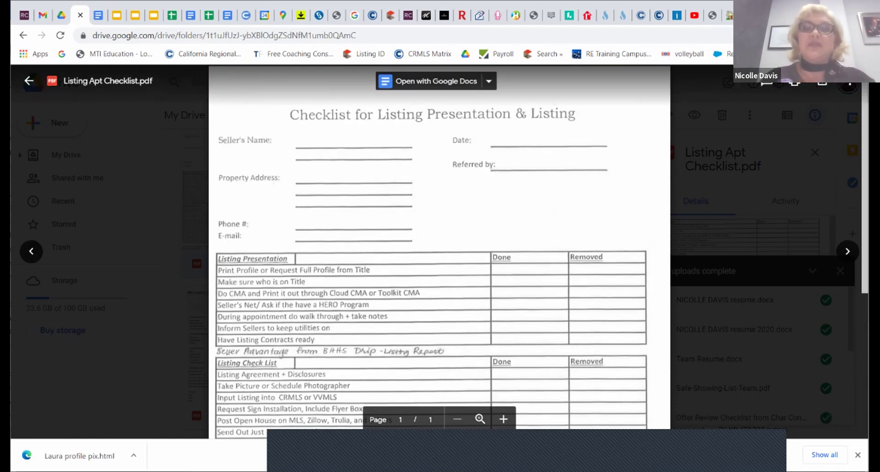
{"action": "scroll", "coordinate": [439, 257], "scroll_direction": "up", "scroll_amount": 1}
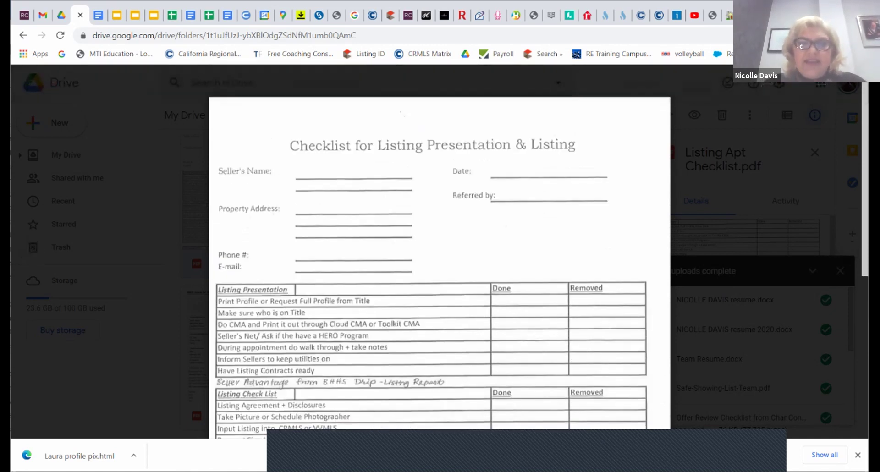
{"action": "scroll", "coordinate": [239, 388], "scroll_direction": "down", "scroll_amount": 3}
{"action": "scroll", "coordinate": [431, 248], "scroll_direction": "down", "scroll_amount": 4}
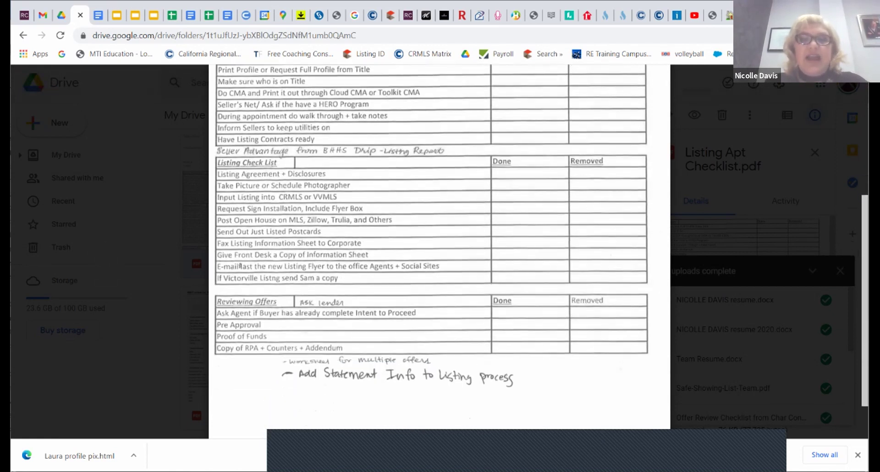
{"action": "scroll", "coordinate": [431, 248], "scroll_direction": "up", "scroll_amount": 2}
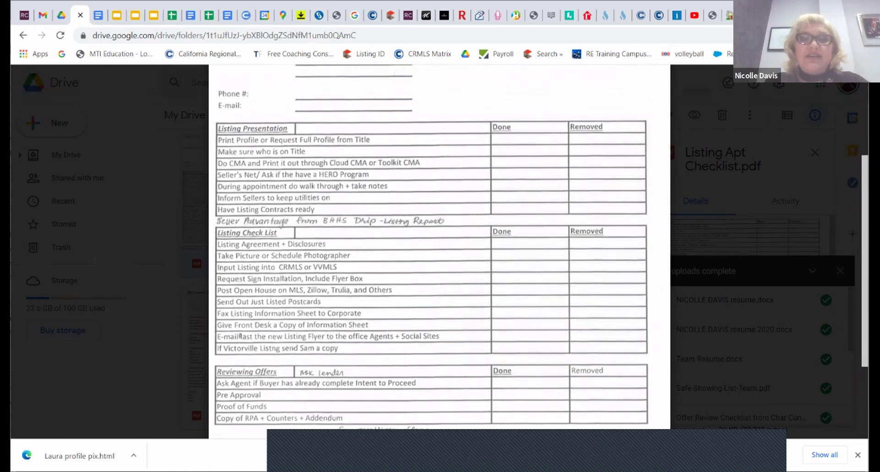
{"action": "scroll", "coordinate": [431, 247], "scroll_direction": "up", "scroll_amount": 1}
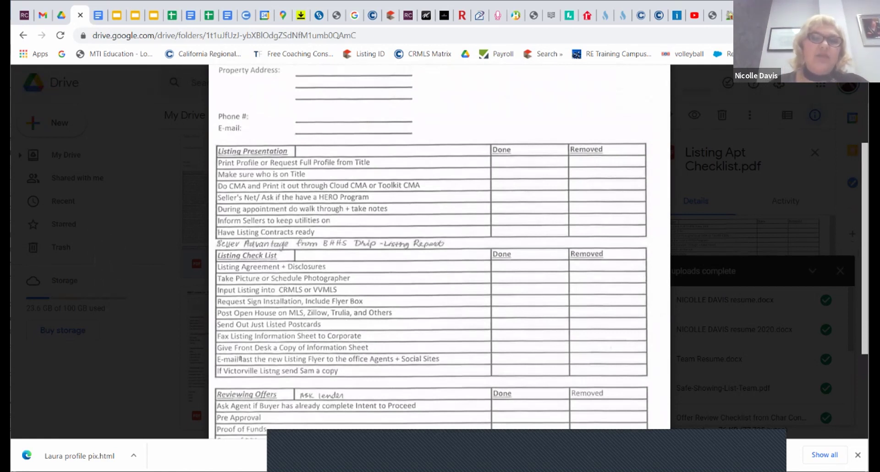
{"action": "key", "text": "ctrl+shift+Tab"}
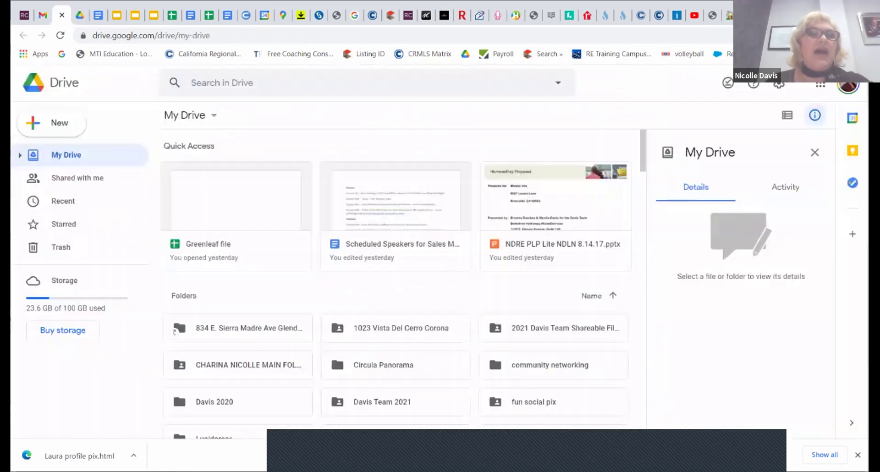
{"action": "key", "text": "ctrl+Tab"}
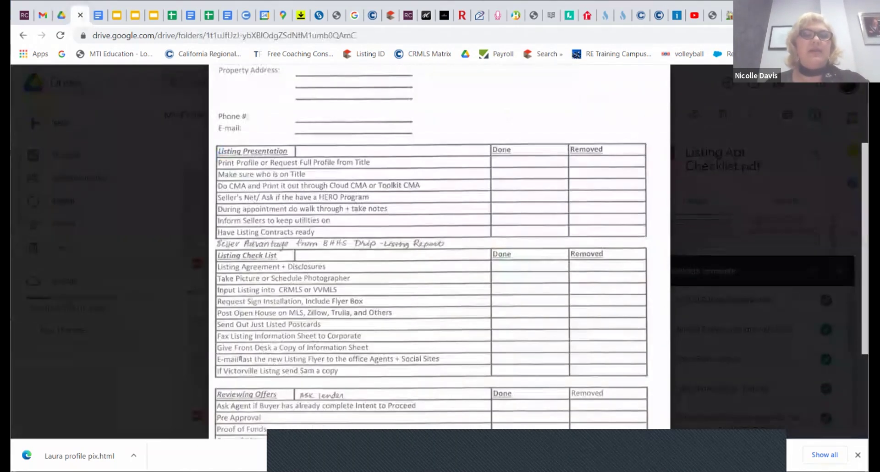
{"action": "scroll", "coordinate": [239, 359], "scroll_direction": "up", "scroll_amount": 3}
{"action": "key", "text": "Escape"}
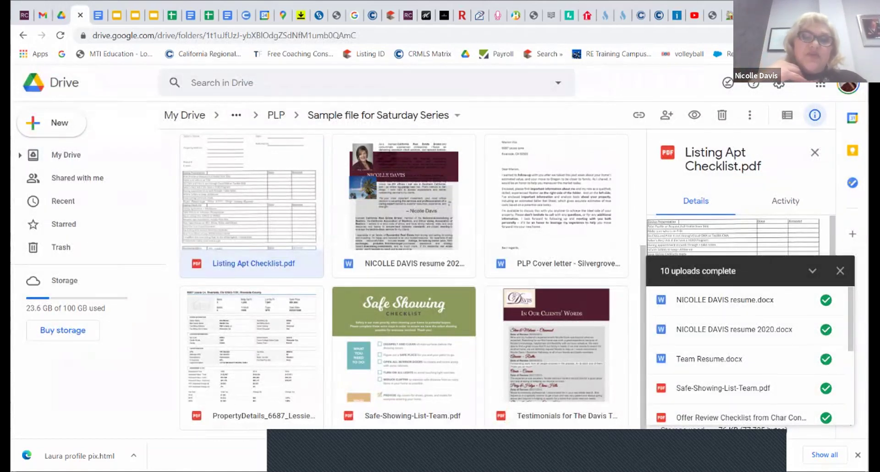
- Open the property details PDF for a look, and close its Drive tab and the resume document
{"action": "double_click", "coordinate": [251, 349]}
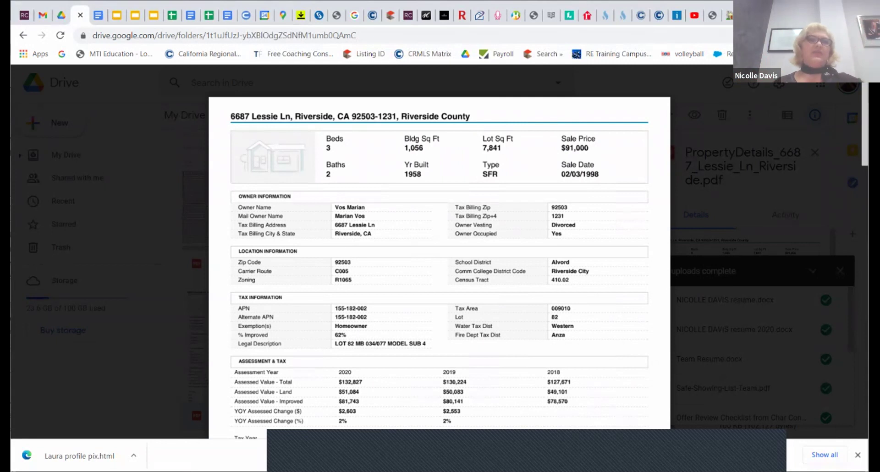
{"action": "key", "text": "ctrl+w"}
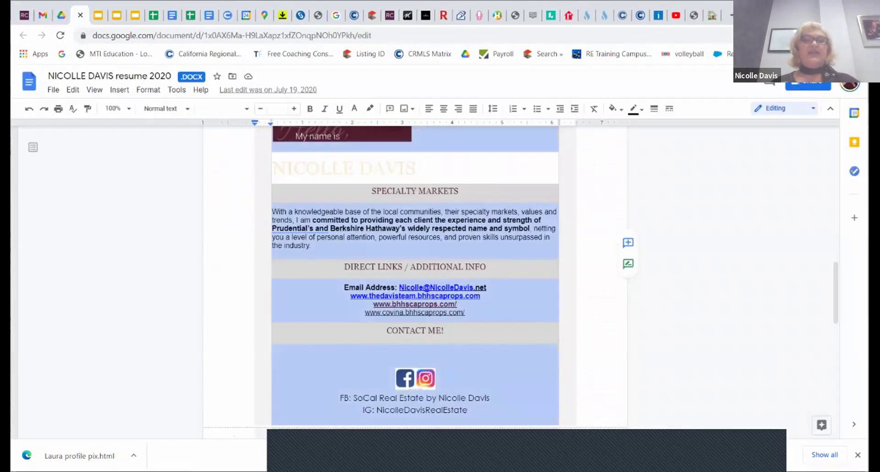
{"action": "key", "text": "ctrl+w"}
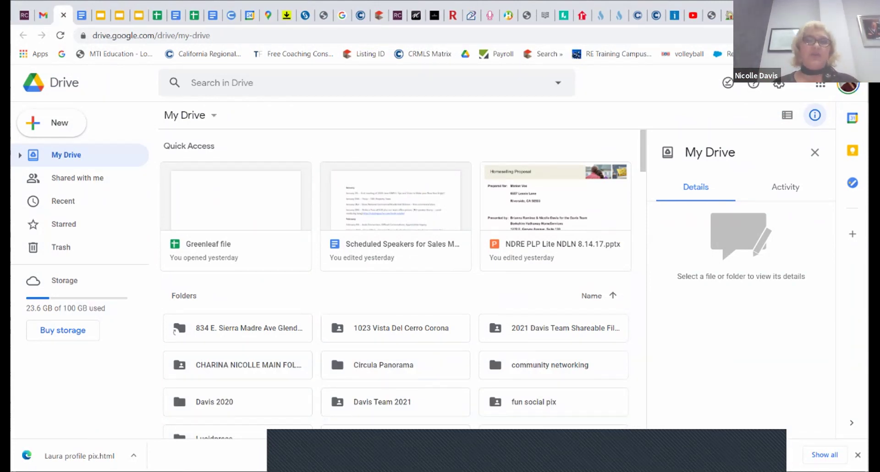
- Search Drive for "plp" and go through the PLP folder to the Sample file for Saturday Series folder
{"action": "left_click", "coordinate": [44, 15]}
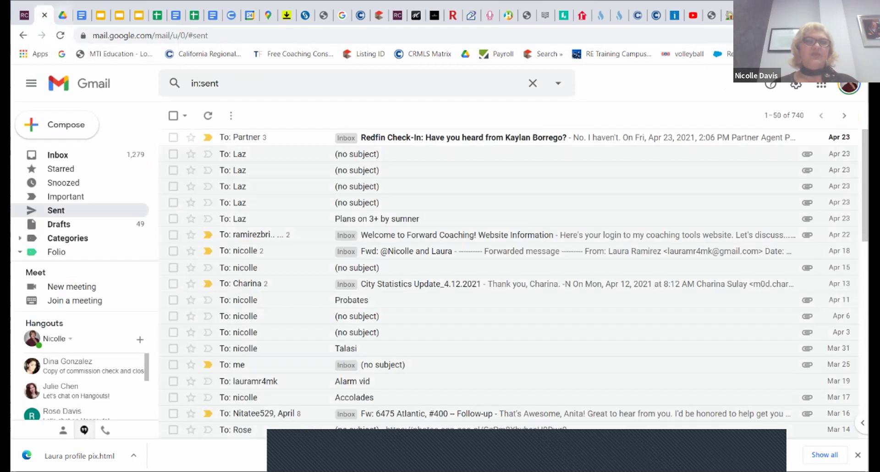
{"action": "left_click", "coordinate": [63, 15]}
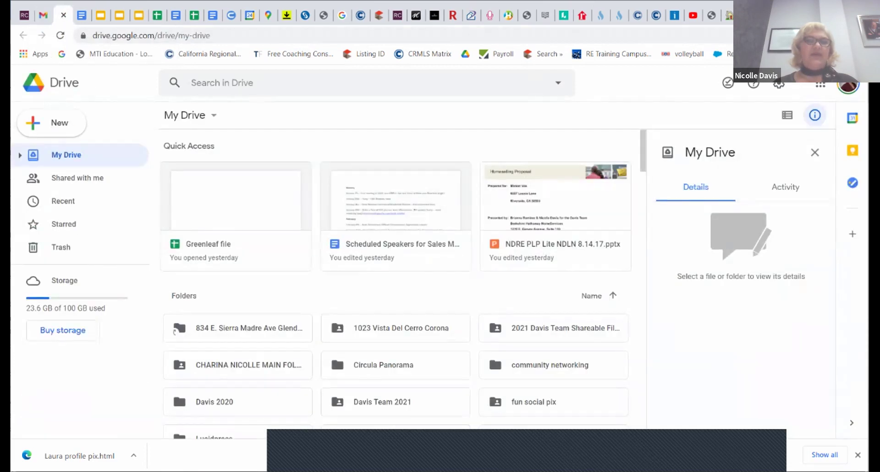
{"action": "left_click", "coordinate": [221, 82]}
{"action": "type", "text": "plp"}
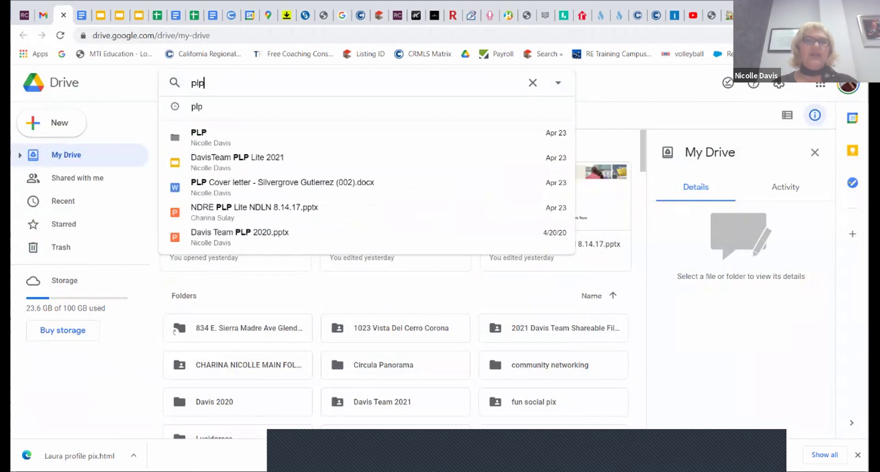
{"action": "key", "text": "Down"}
{"action": "key", "text": "Down"}
{"action": "key", "text": "Up"}
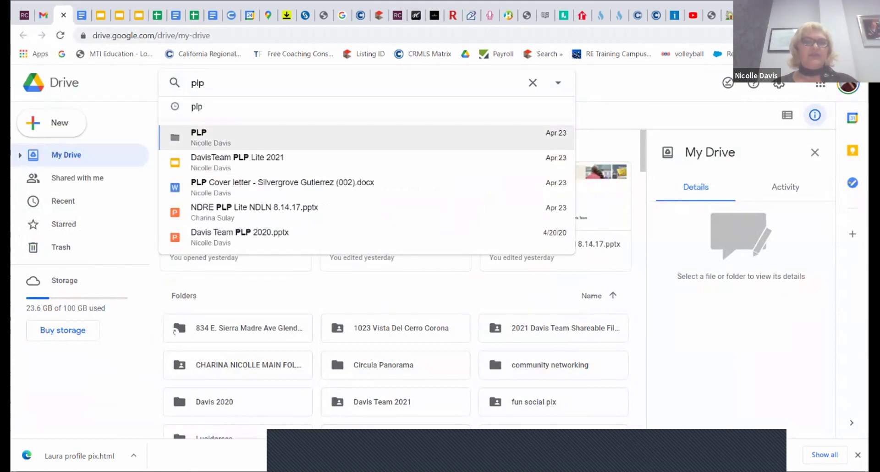
{"action": "key", "text": "Return"}
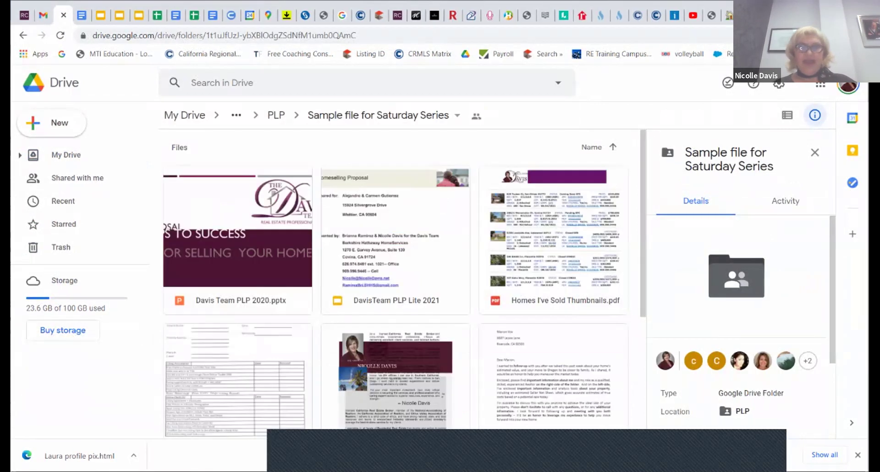
- Open Testimonials for The Davis Team 2020 page 2.pdf, read through the client reviews and close the preview
{"action": "scroll", "coordinate": [396, 279], "scroll_direction": "down", "scroll_amount": 4}
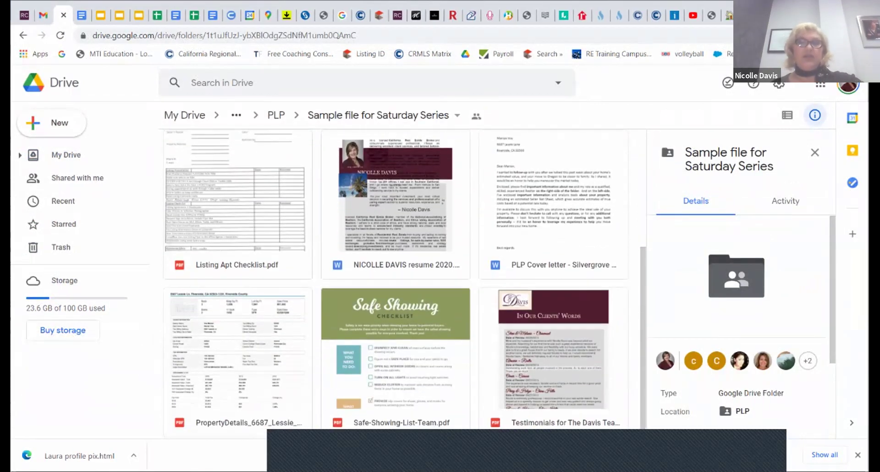
{"action": "scroll", "coordinate": [396, 279], "scroll_direction": "down", "scroll_amount": 1}
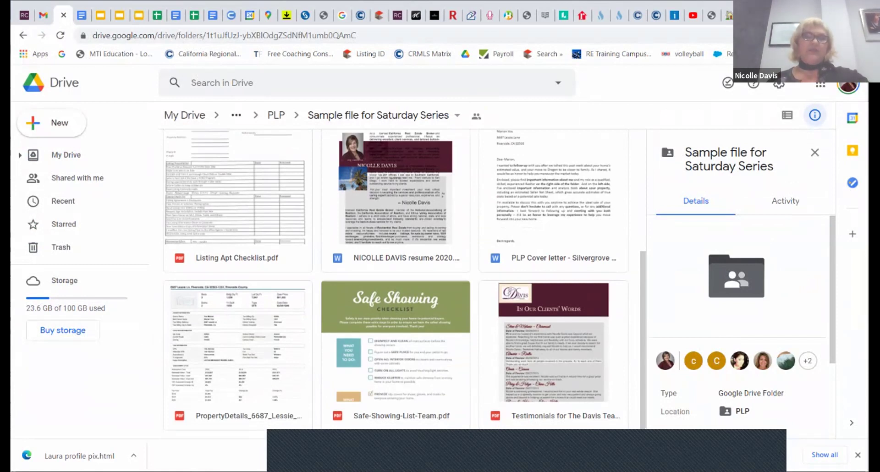
{"action": "double_click", "coordinate": [551, 415]}
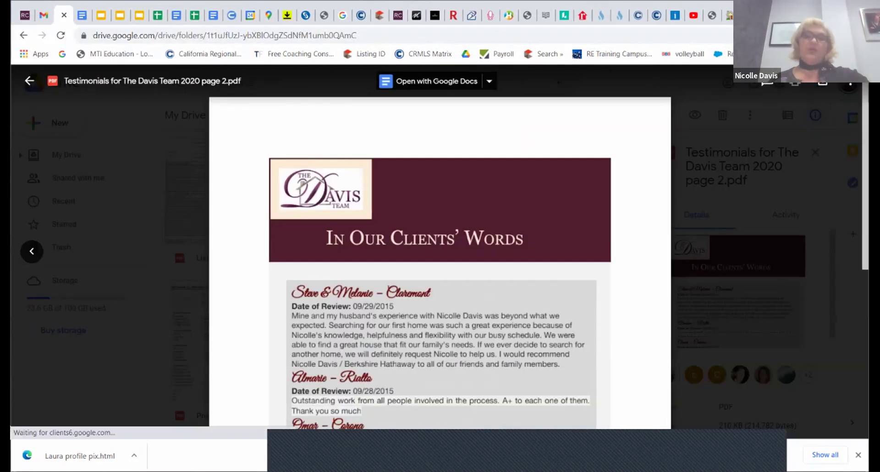
{"action": "scroll", "coordinate": [440, 275], "scroll_direction": "down", "scroll_amount": 3}
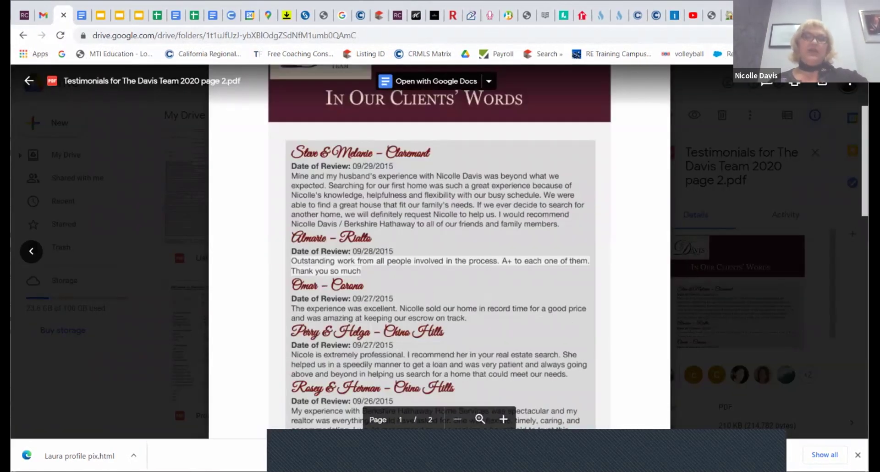
{"action": "scroll", "coordinate": [440, 248], "scroll_direction": "down", "scroll_amount": 5}
{"action": "scroll", "coordinate": [440, 247], "scroll_direction": "up", "scroll_amount": 3}
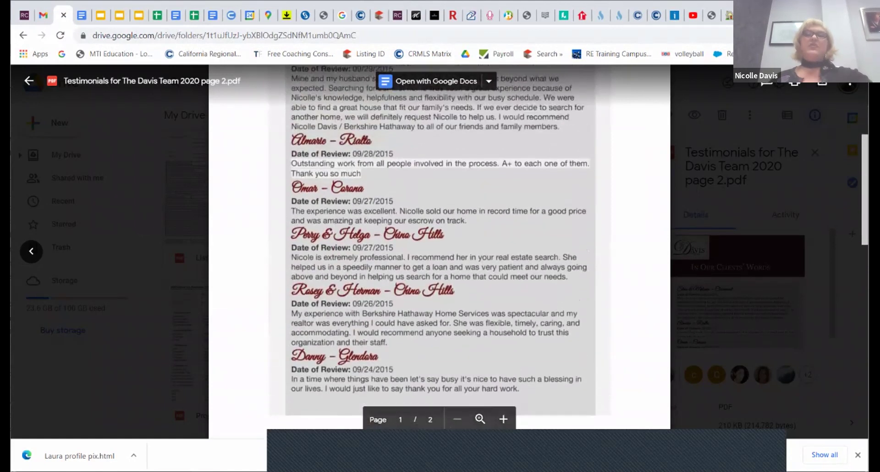
{"action": "scroll", "coordinate": [440, 248], "scroll_direction": "up", "scroll_amount": 2}
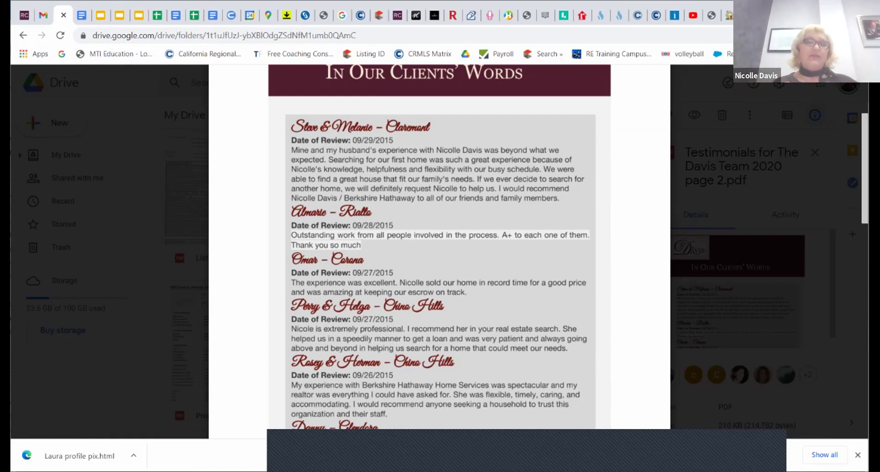
{"action": "scroll", "coordinate": [439, 247], "scroll_direction": "up", "scroll_amount": 4}
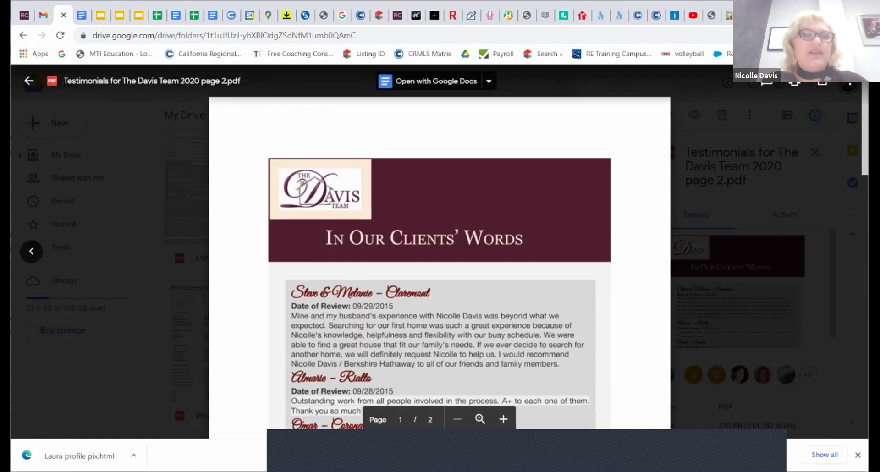
{"action": "key", "text": "Escape"}
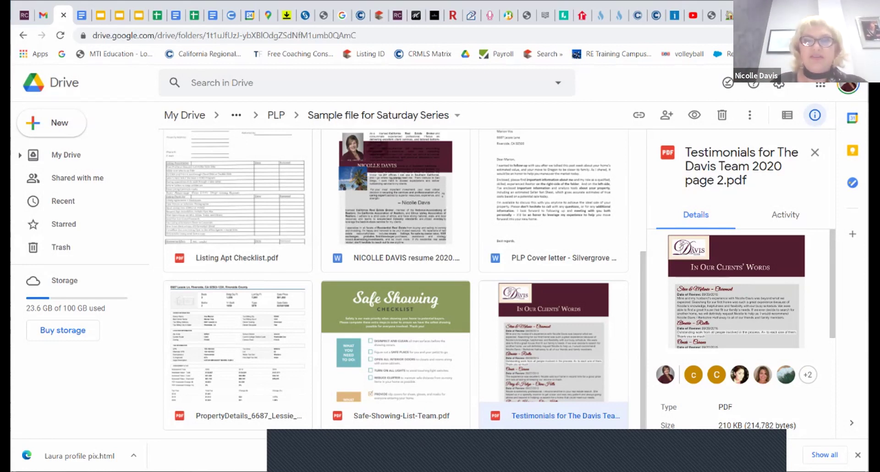
- Open the PLP Cover letter document from the sample folder
{"action": "double_click", "coordinate": [553, 197]}
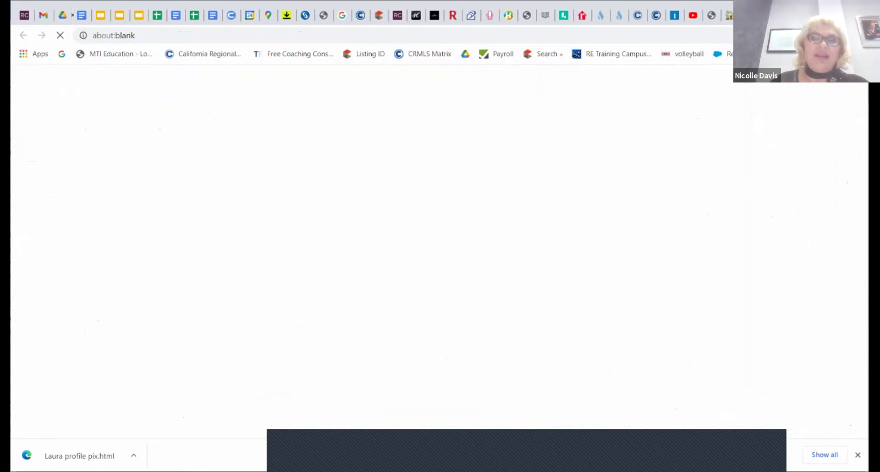